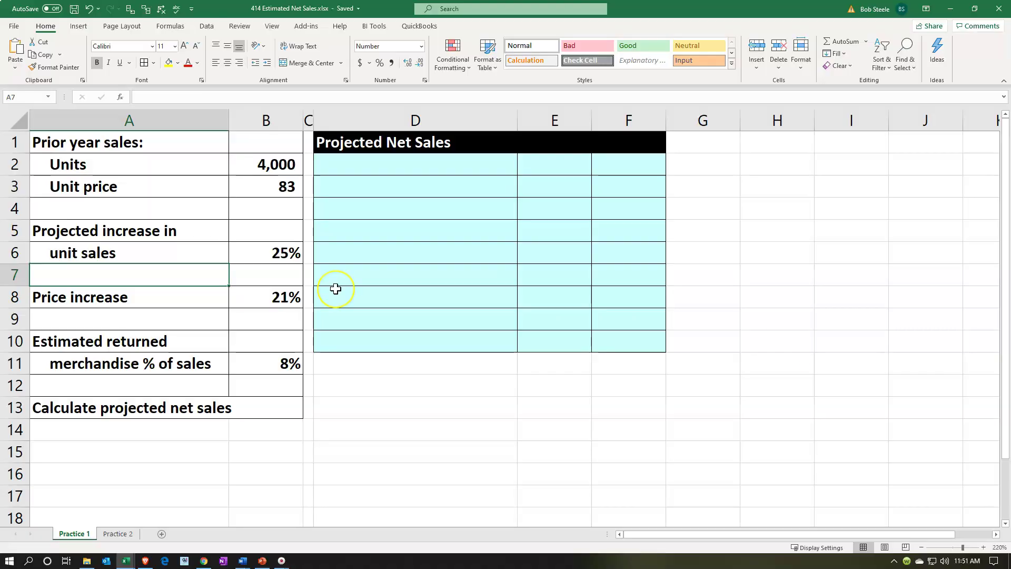
- Review the prior year units and unit price, the projected unit sales increase, the price increase and the estimated returned merchandise percentage
left_click(246, 230)
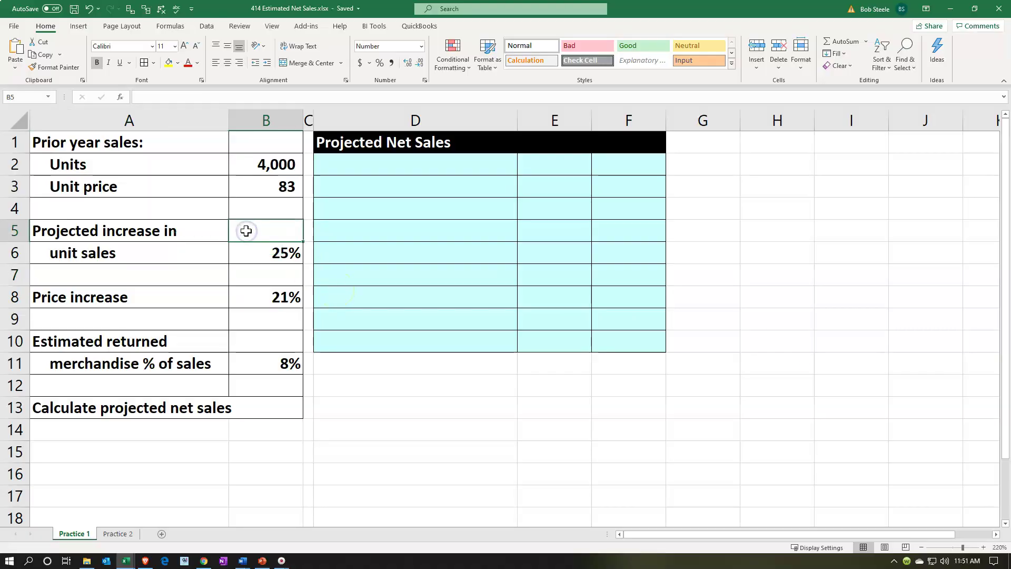
left_click(398, 238)
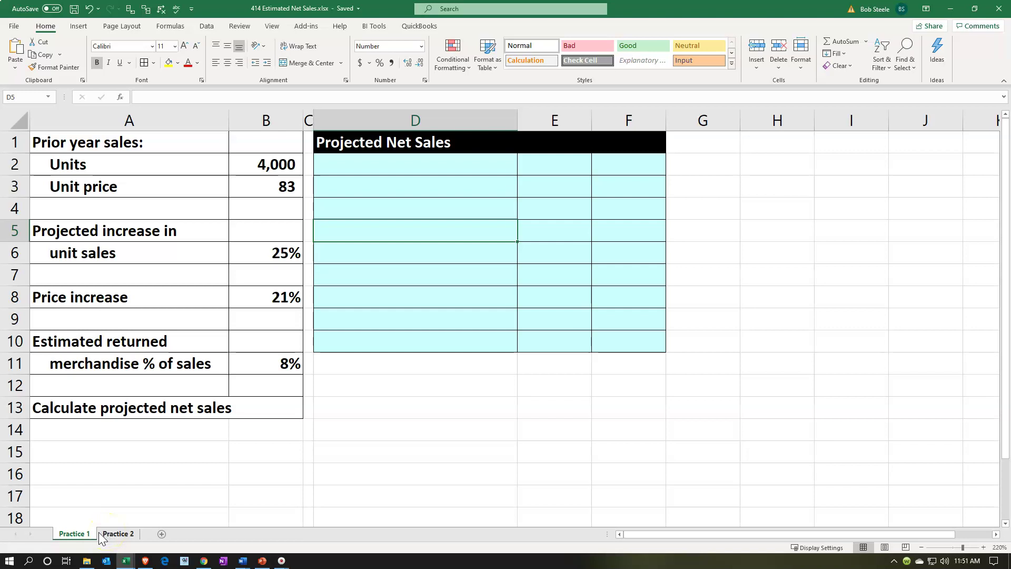
left_click(419, 308)
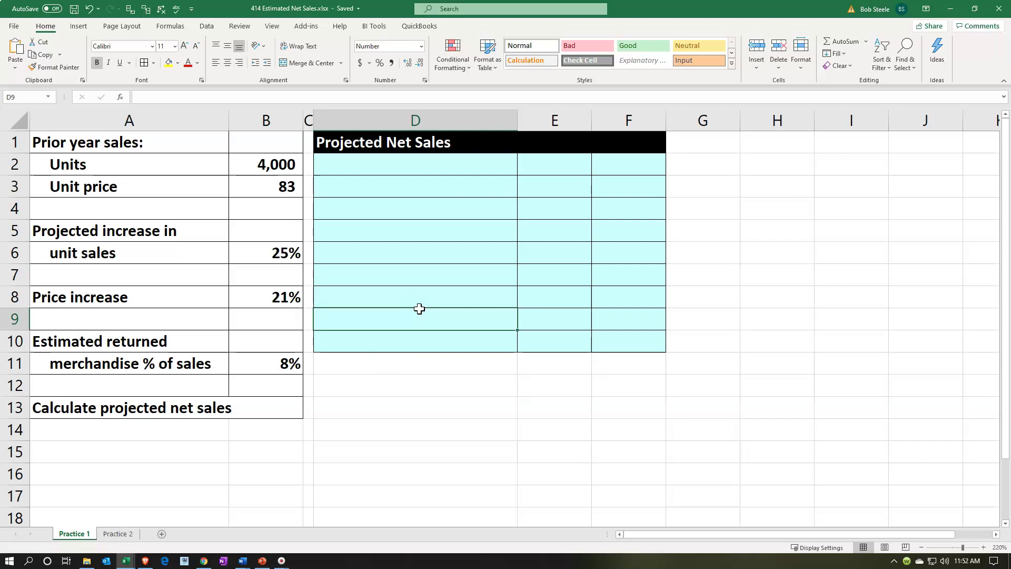
left_click(167, 158)
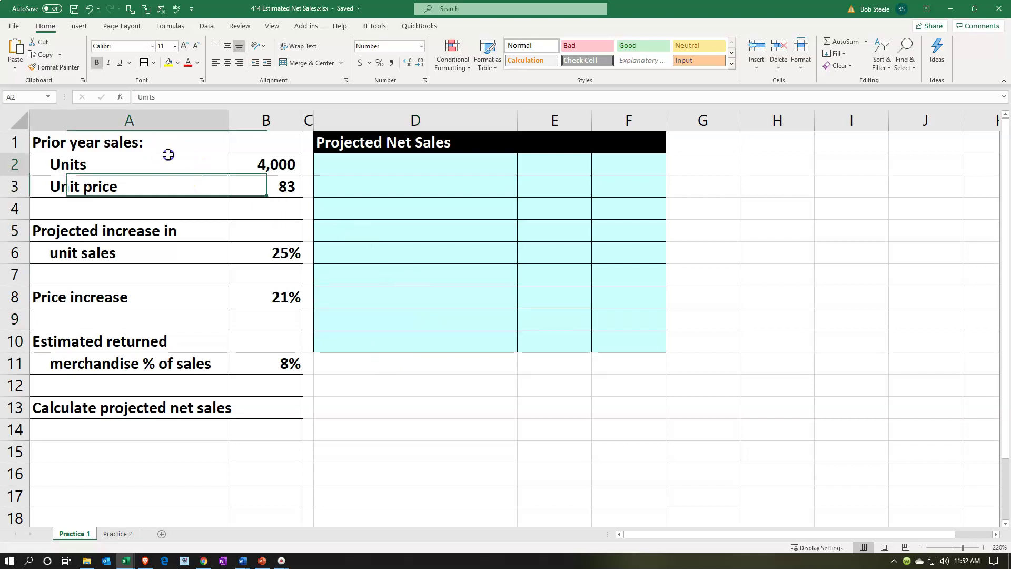
left_click(211, 185)
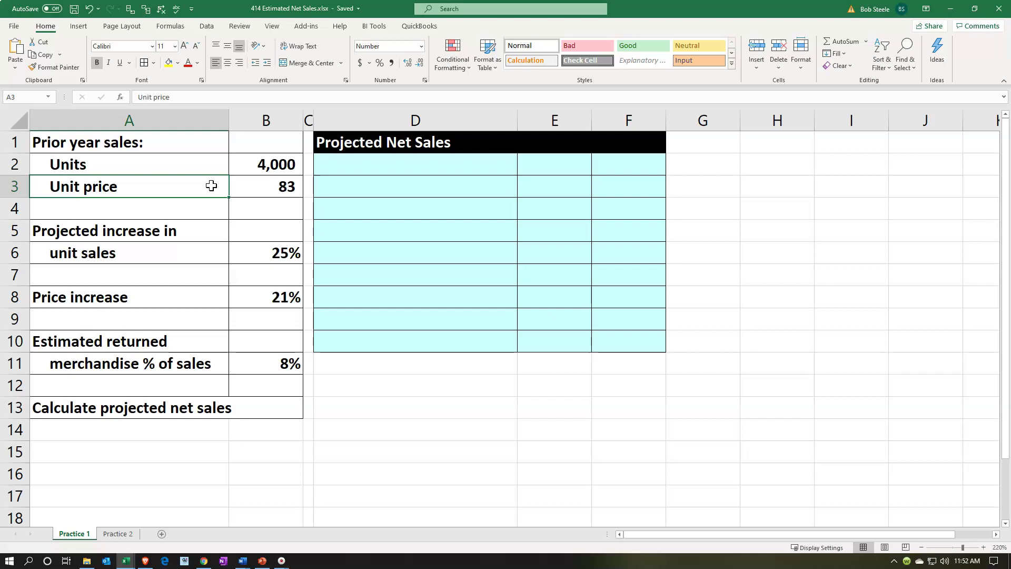
key("Up")
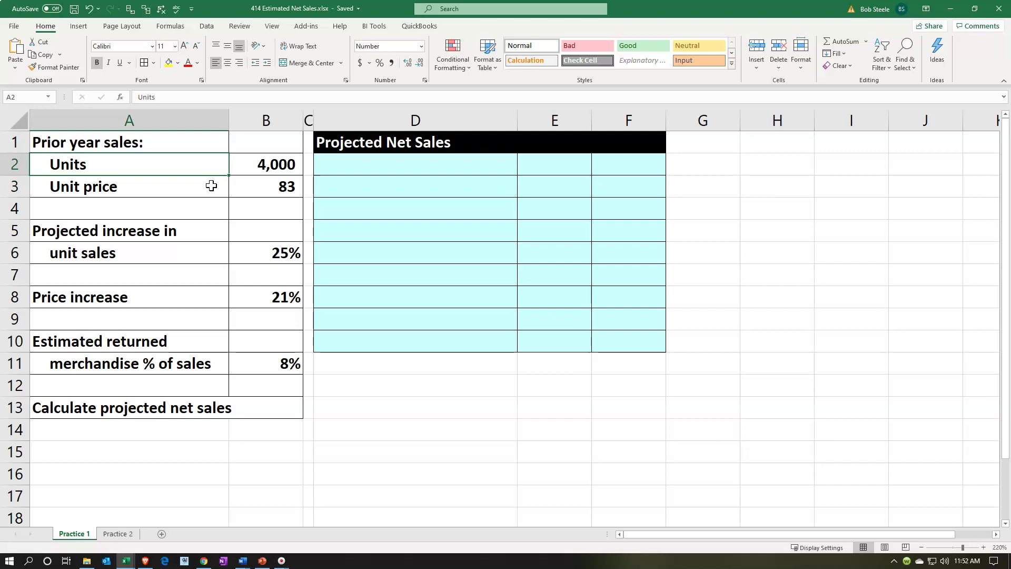
key("Down")
key("Down")
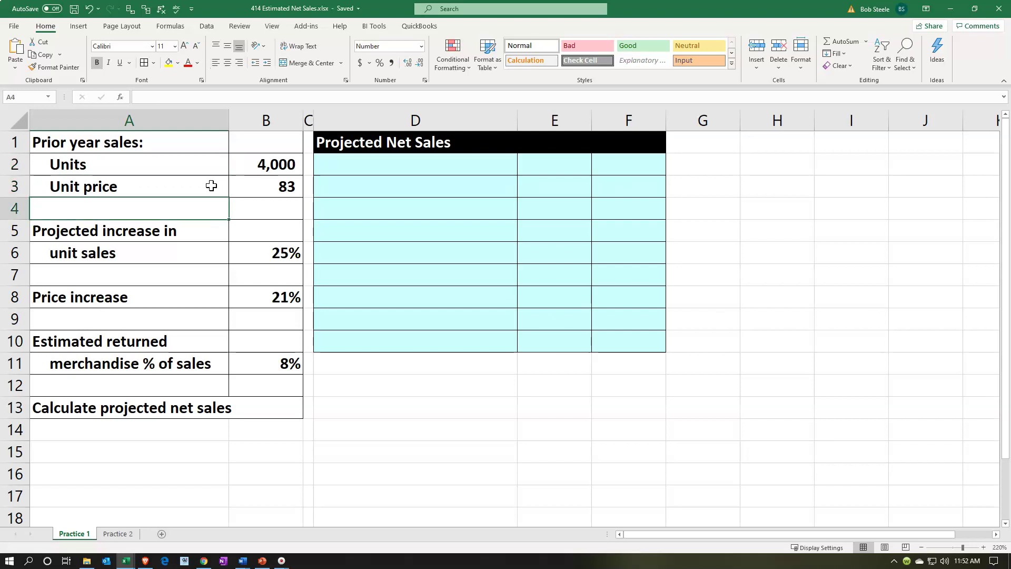
key("Down")
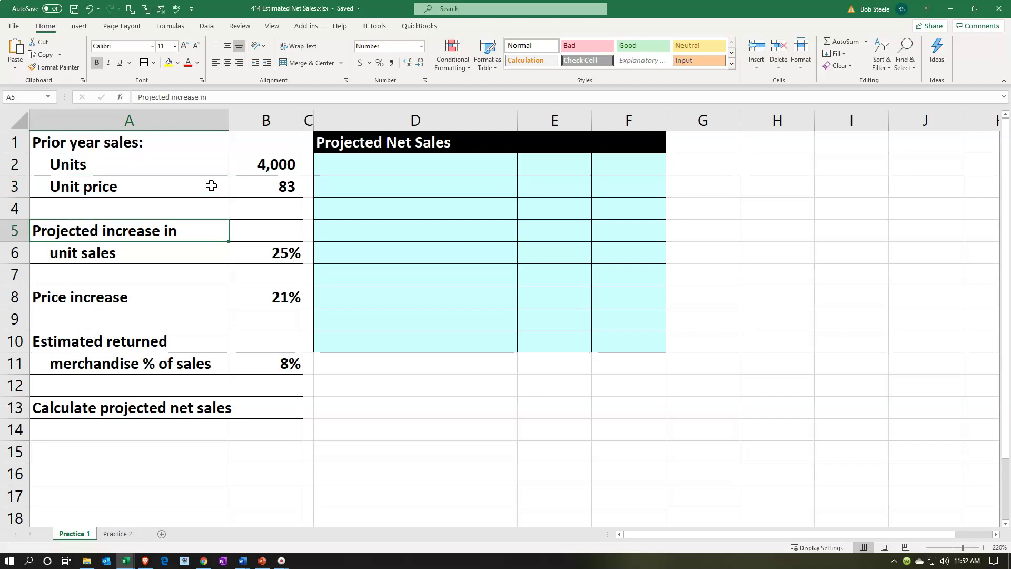
key("Down")
key("Right")
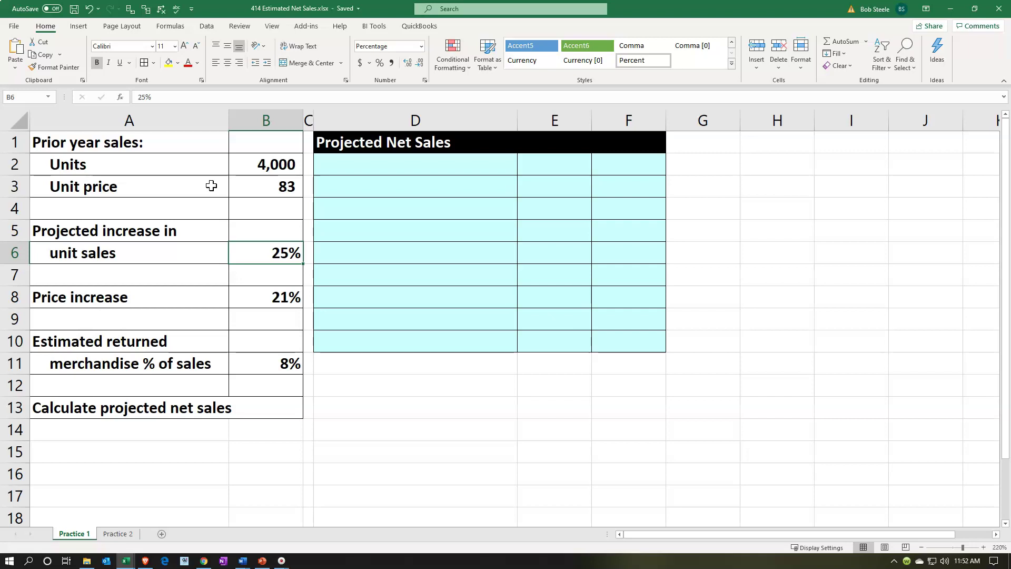
key("Down")
key("Down")
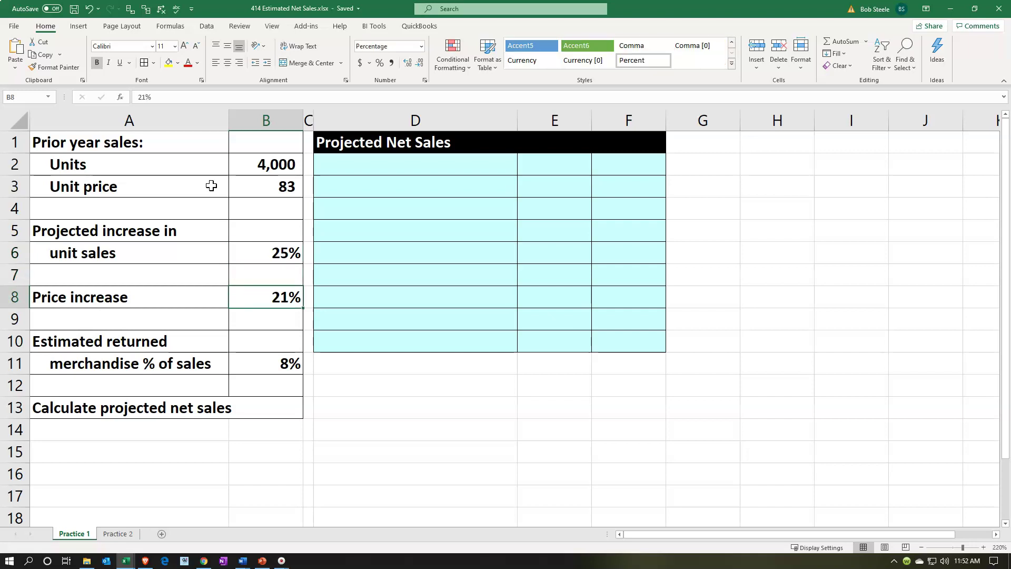
key("Left")
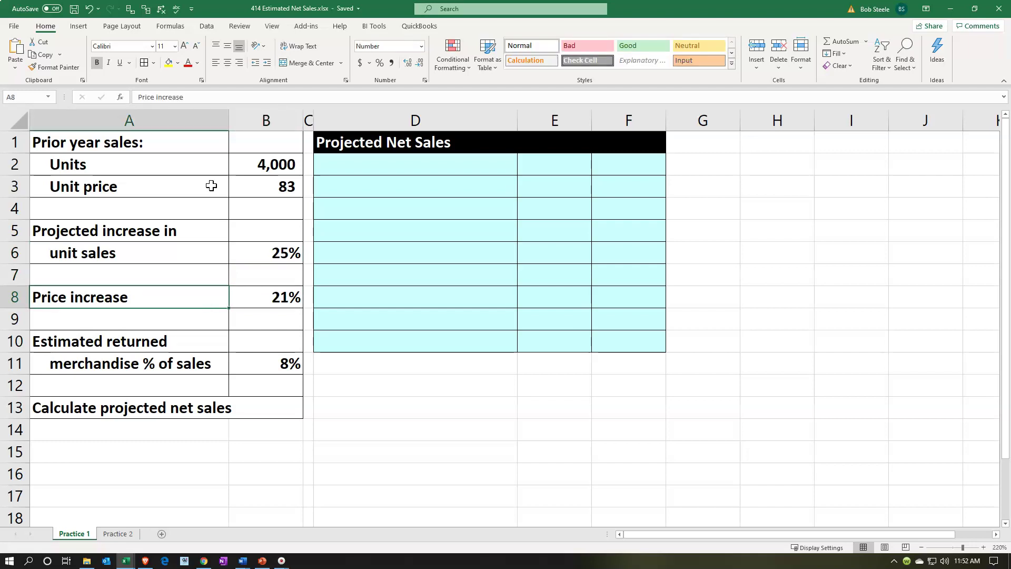
key("Down")
key("Down")
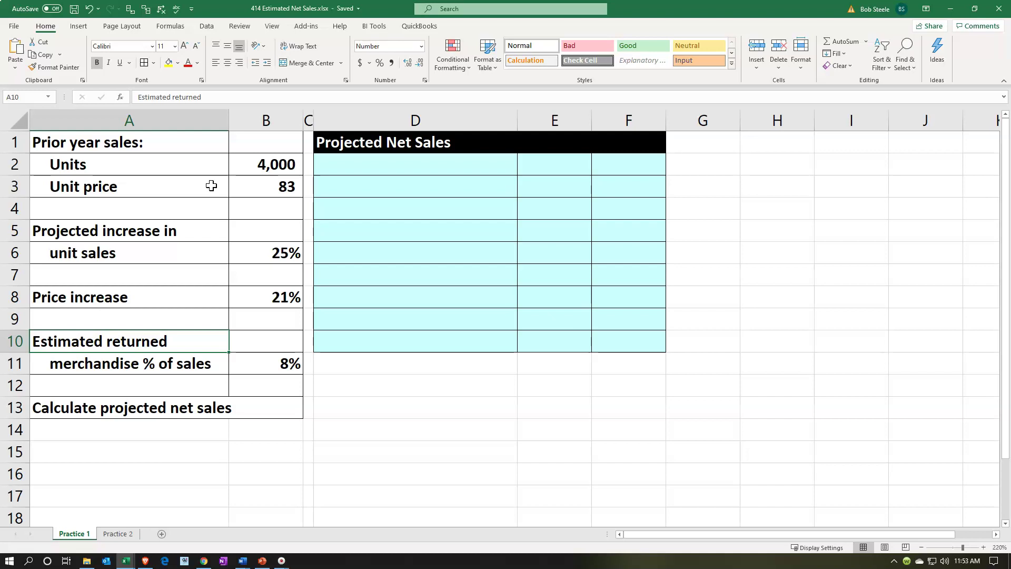
left_click(239, 244)
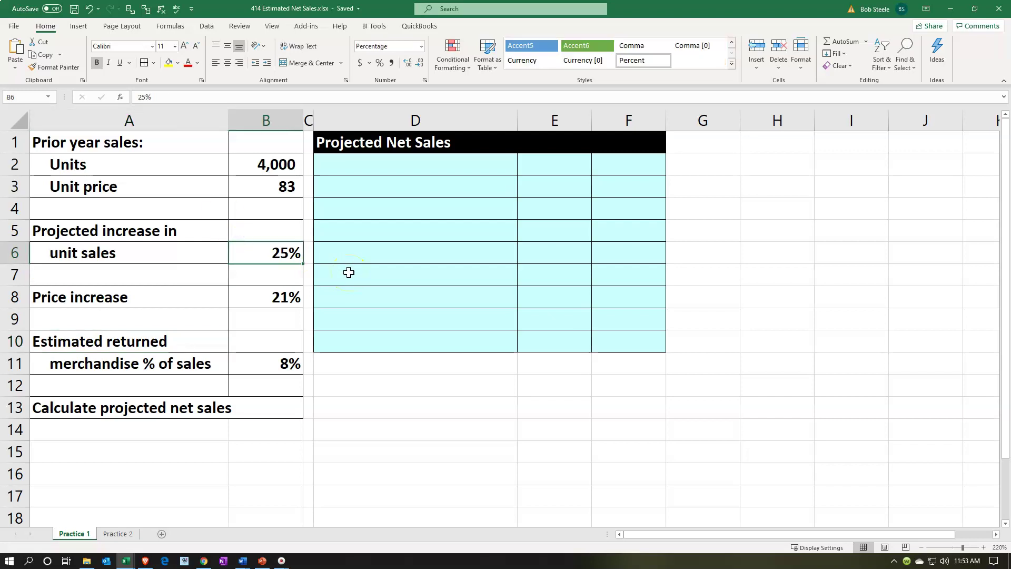
key("Down")
key("Down")
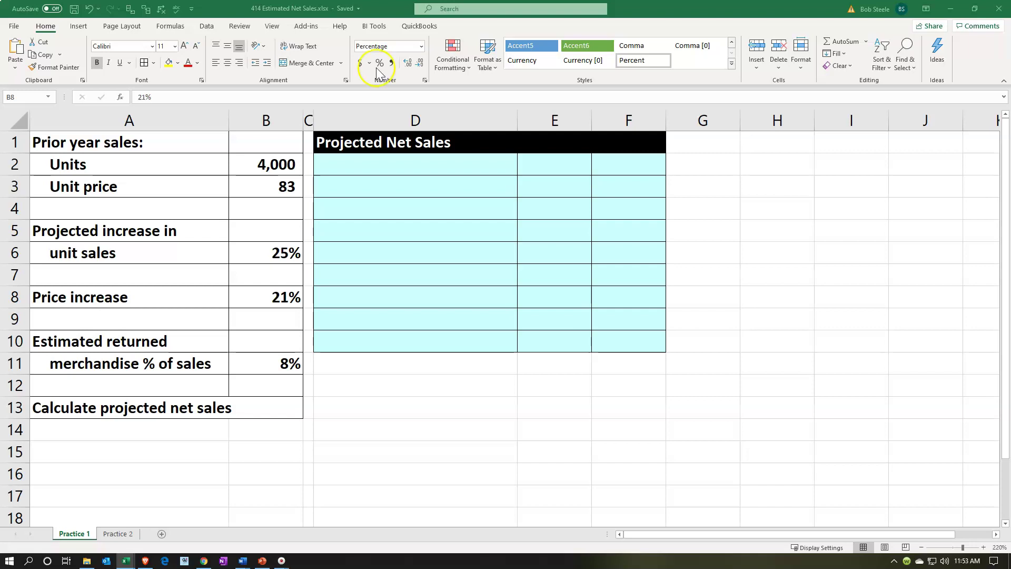
- Enter the label "Projected Sales:" in cell D2 of the Projected Net Sales table
left_click(349, 172)
type("Projected Sales:")
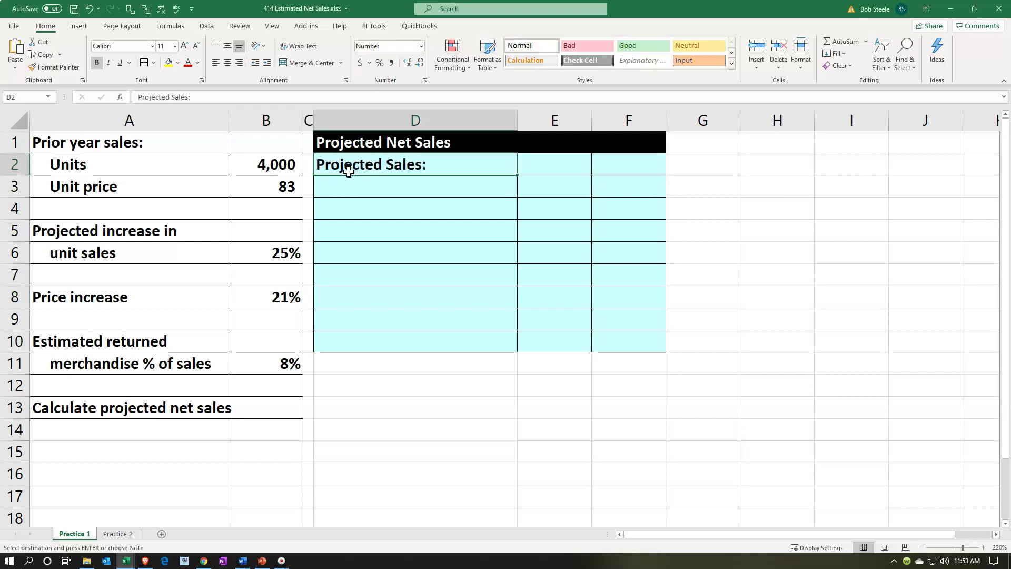
key("Right")
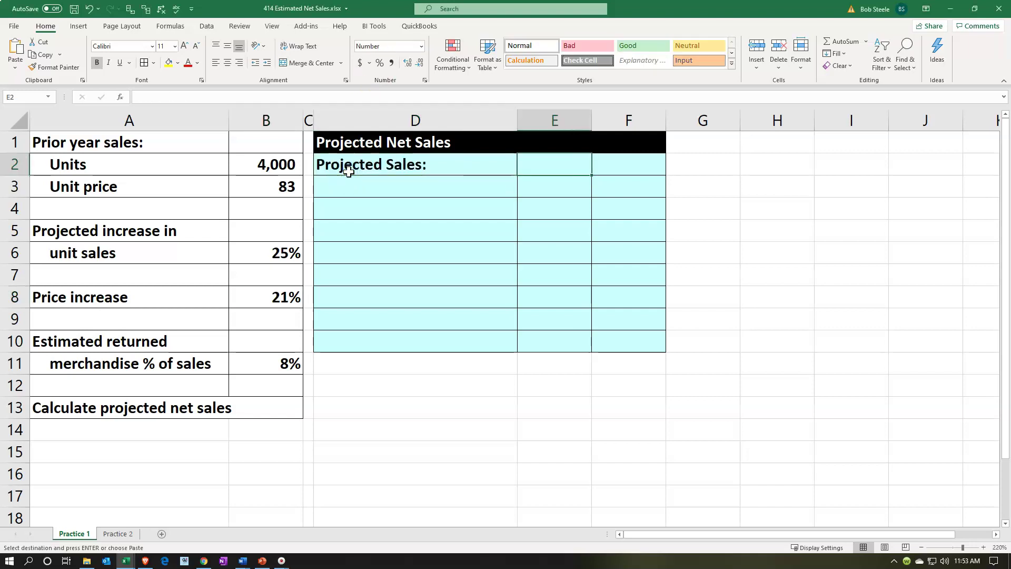
- Examine the prior year units in B2 and the projected increase in unit sales in B6
key("Left")
key("Left")
key("Left")
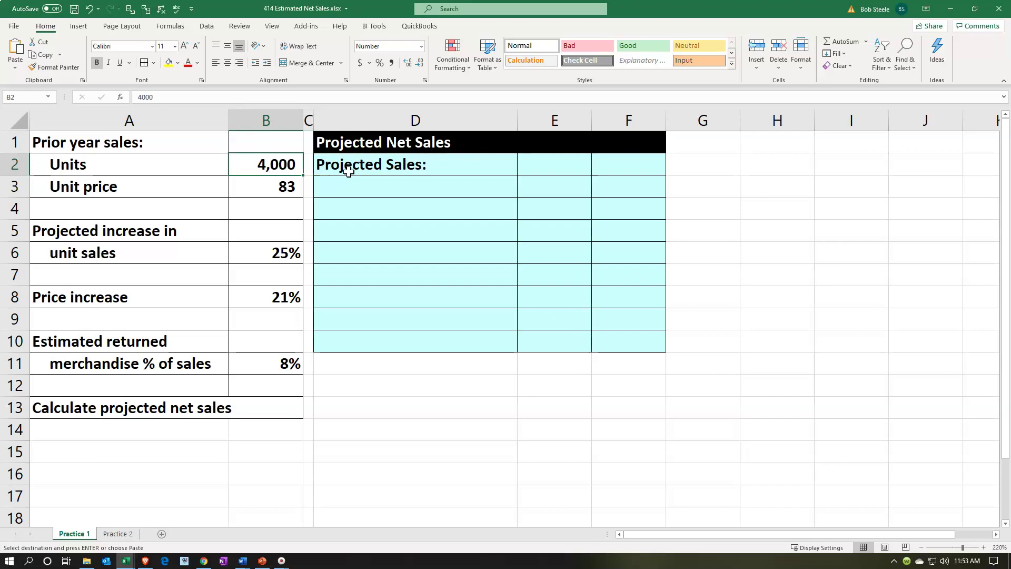
key("Down")
key("Down")
key("Down")
key("Down")
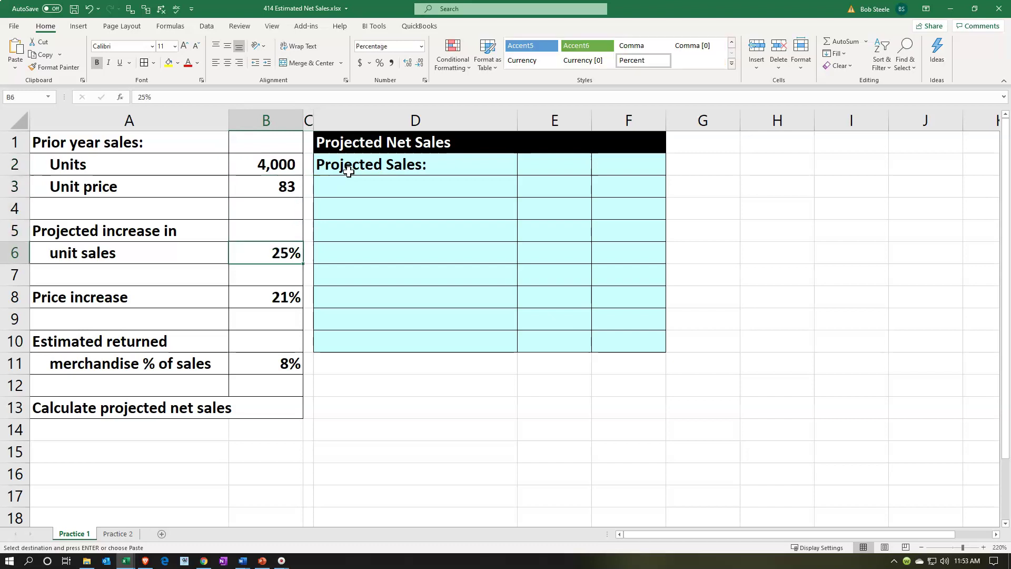
- Start a side calculation outside the table by linking cell H2 to the prior year units with =B2
key("Right")
key("Right")
key("Right")
key("Right")
key("Right")
key("Up")
key("Up")
key("Up")
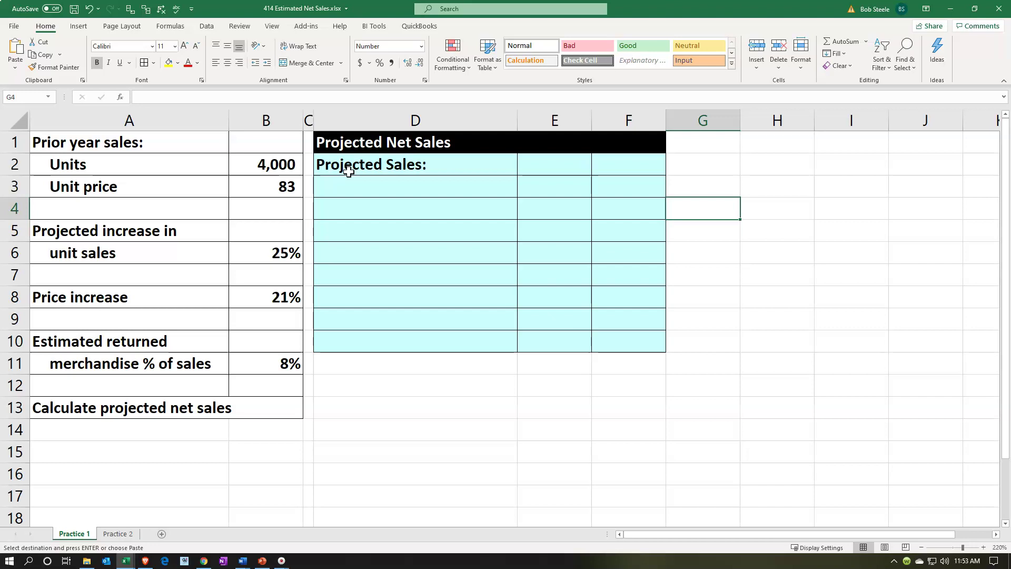
key("Up")
key("Right")
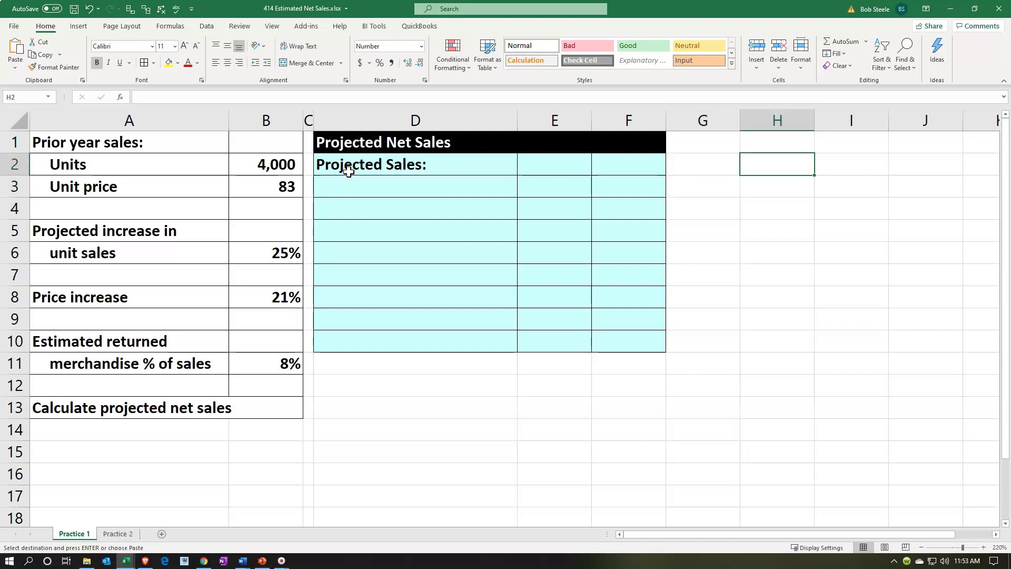
type("=")
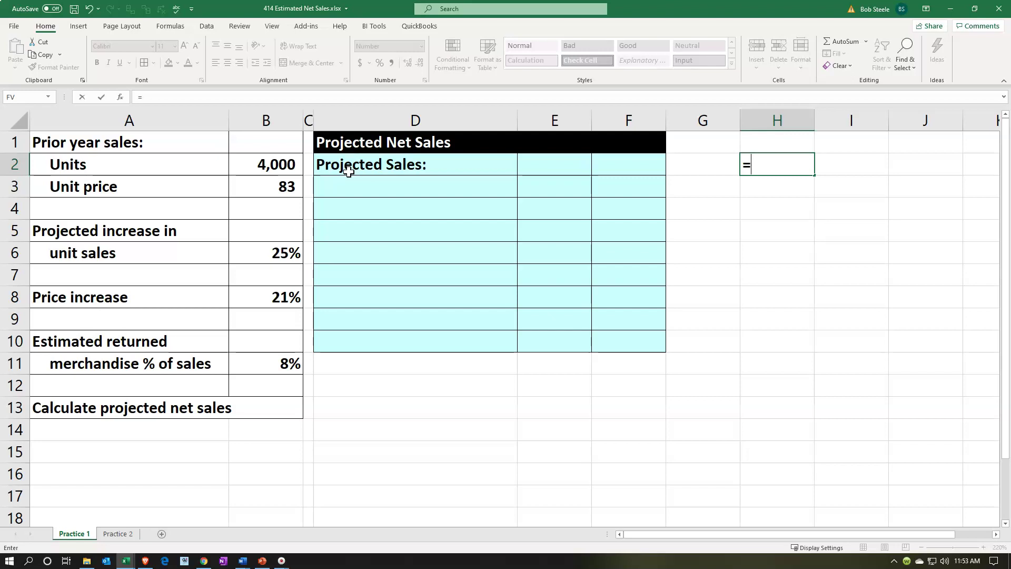
key("Left")
key("Left")
key("Left")
key("Left")
key("Left")
key("Return")
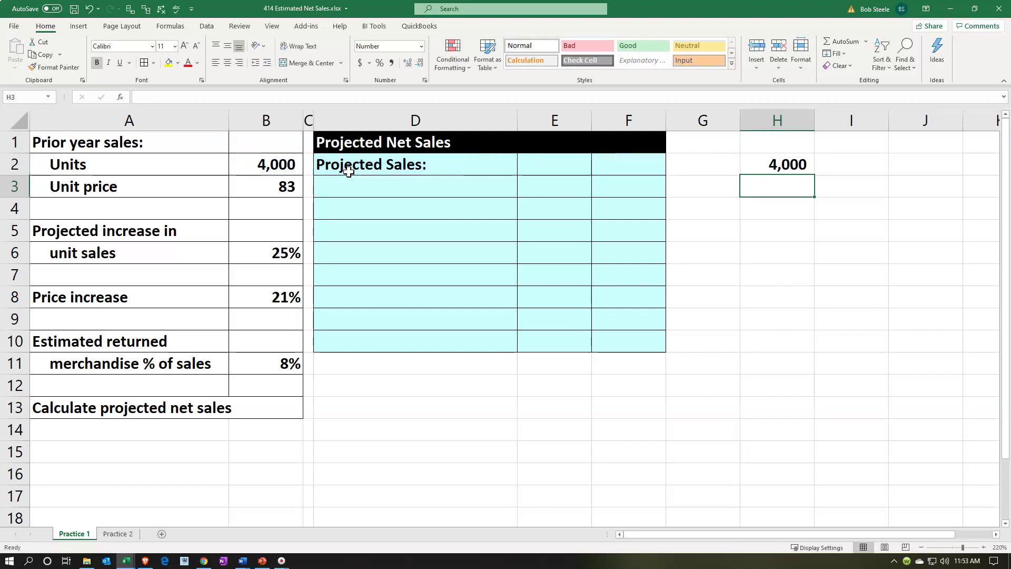
- Link cell H3 to the projected increase in unit sales with =B6 and format it as a percentage
type("=")
key("Left")
key("Left")
key("Left")
key("Left")
key("Left")
key("Down")
key("Down")
key("Down")
key("Left")
key("Return")
key("Up")
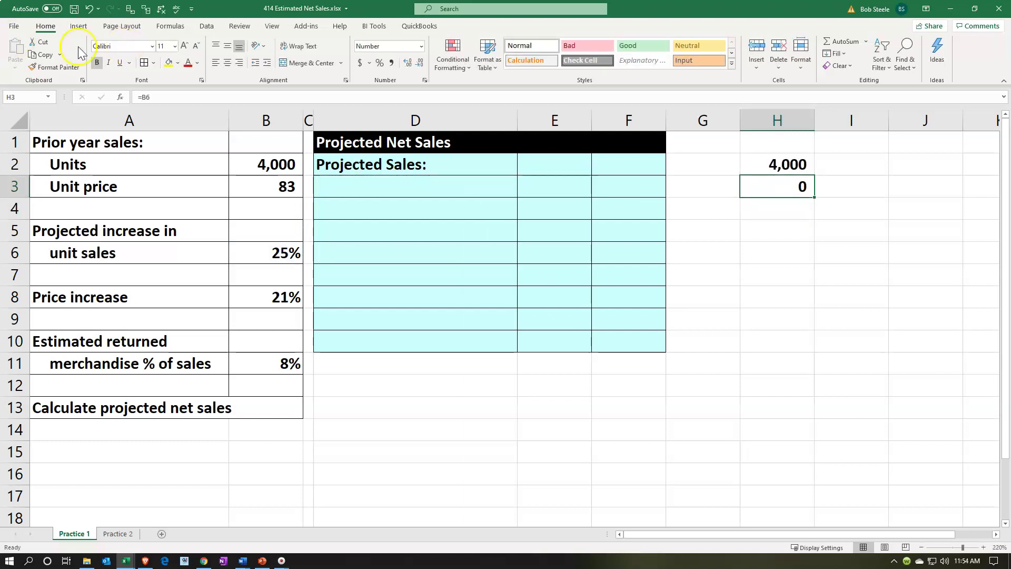
left_click(379, 63)
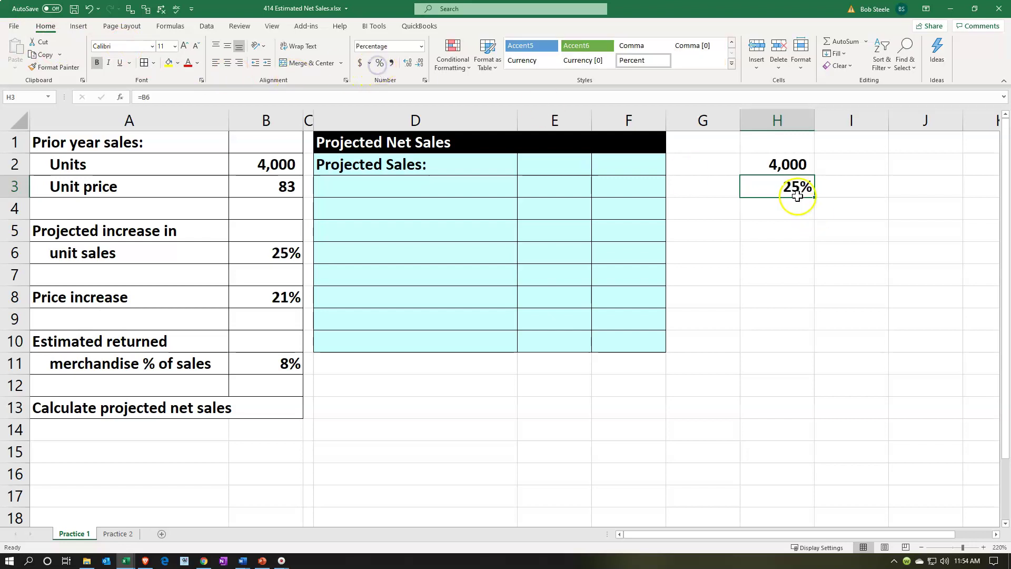
- Calculate the unit increase in cell H4 by multiplying the units by the percentage with =H2*H3
left_click(787, 213)
type("=")
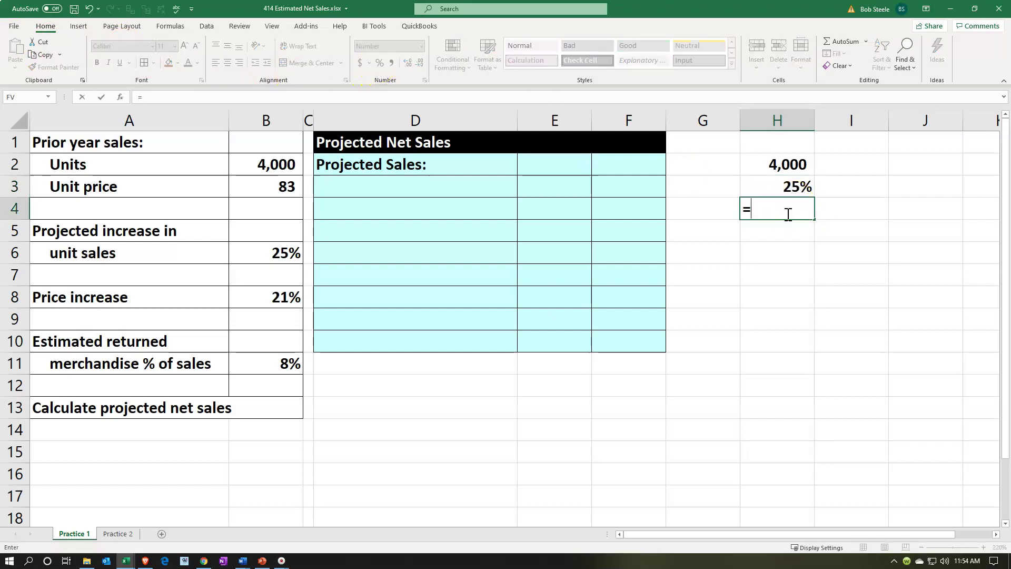
key("Up")
key("Up")
type("*")
key("Up")
key("Return")
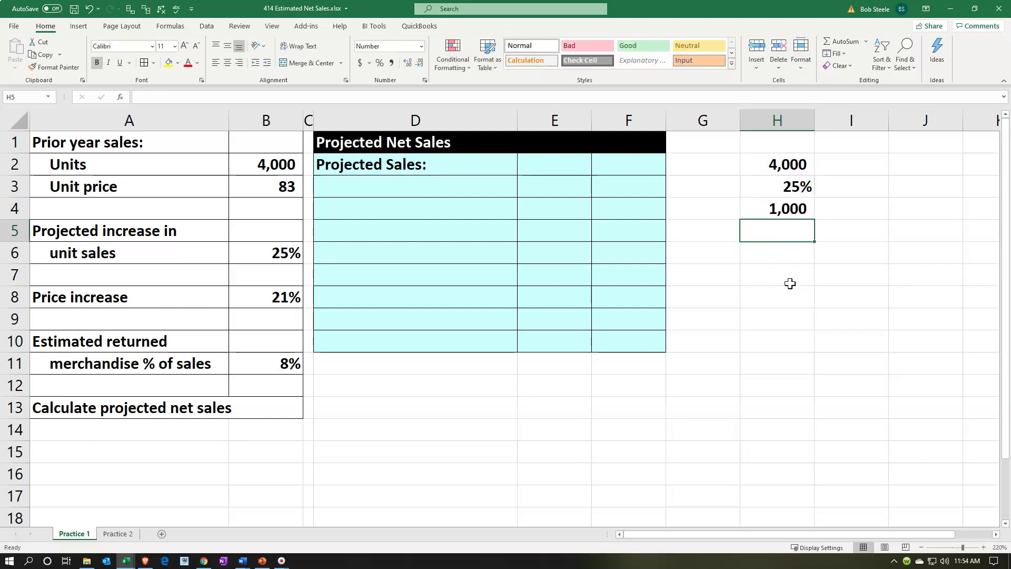
- Calculate the projected units in cell H5 by adding the increase to the prior units with =H2+H4
type("=")
key("Up")
key("Up")
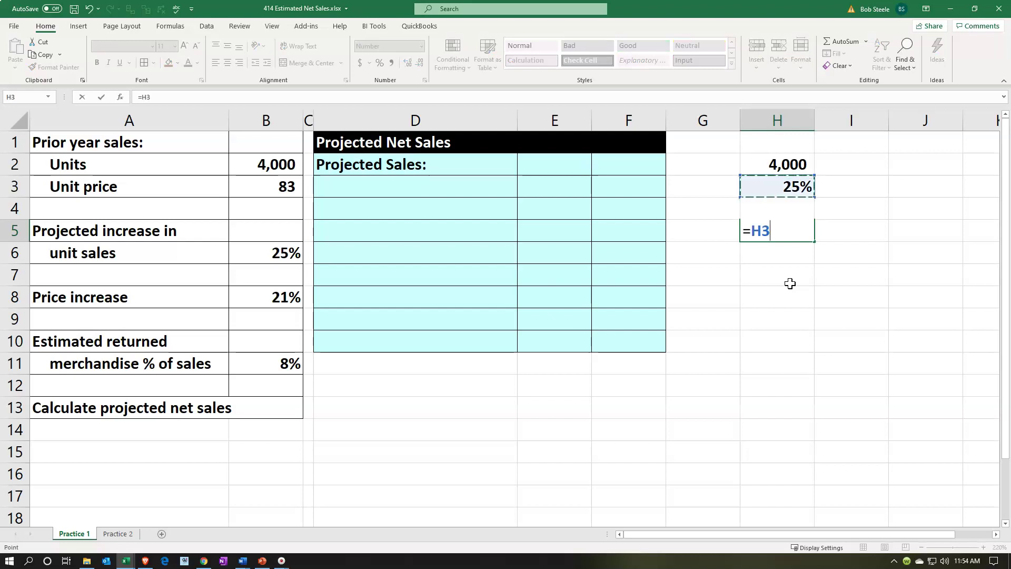
key("Up")
type("+")
key("Up")
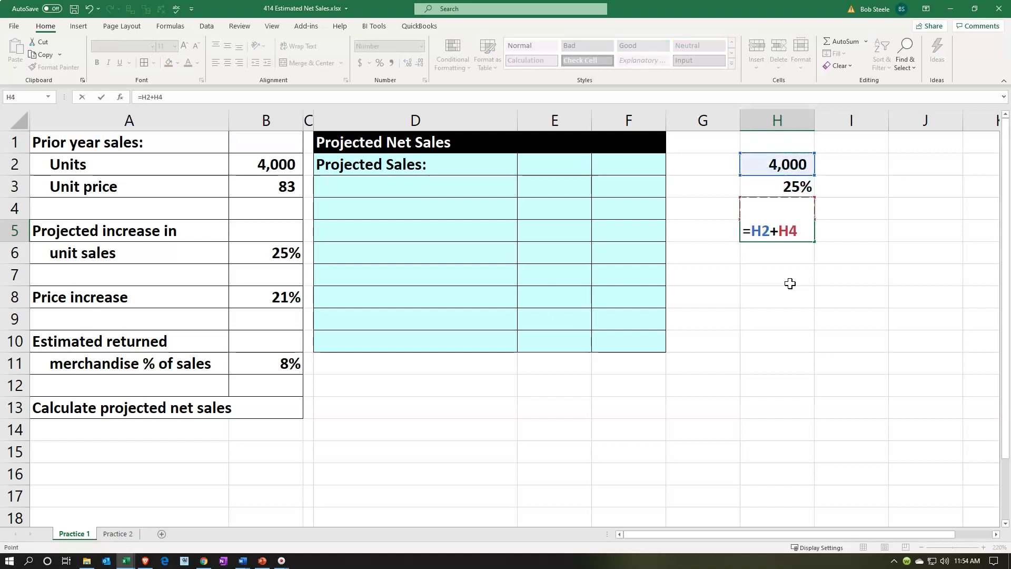
key("Return")
- Begin an alternative calculation in column I by linking cell I2 to the units with +H2
key("Right")
key("Up")
key("Up")
key("Up")
key("Up")
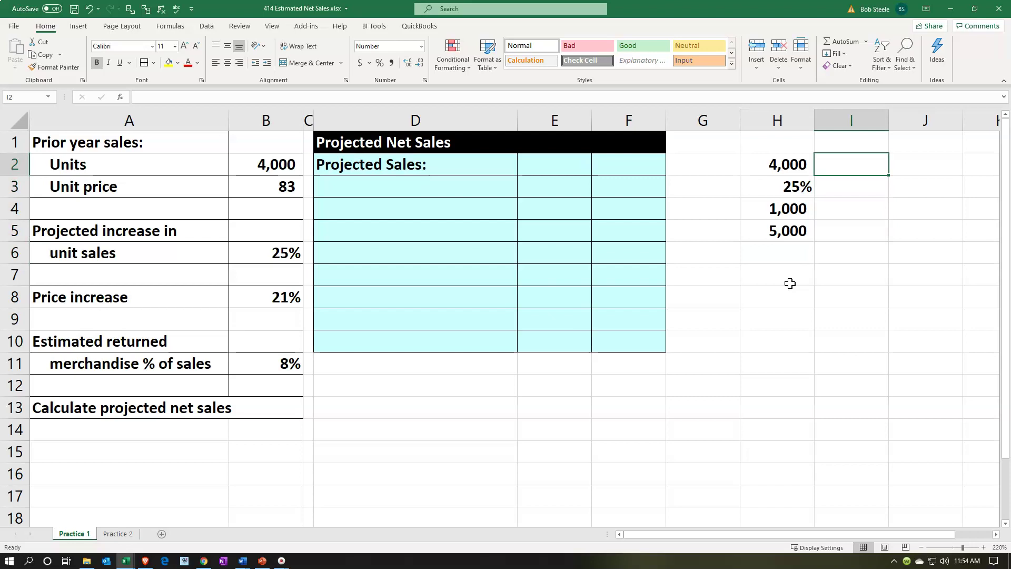
type("+")
key("Left")
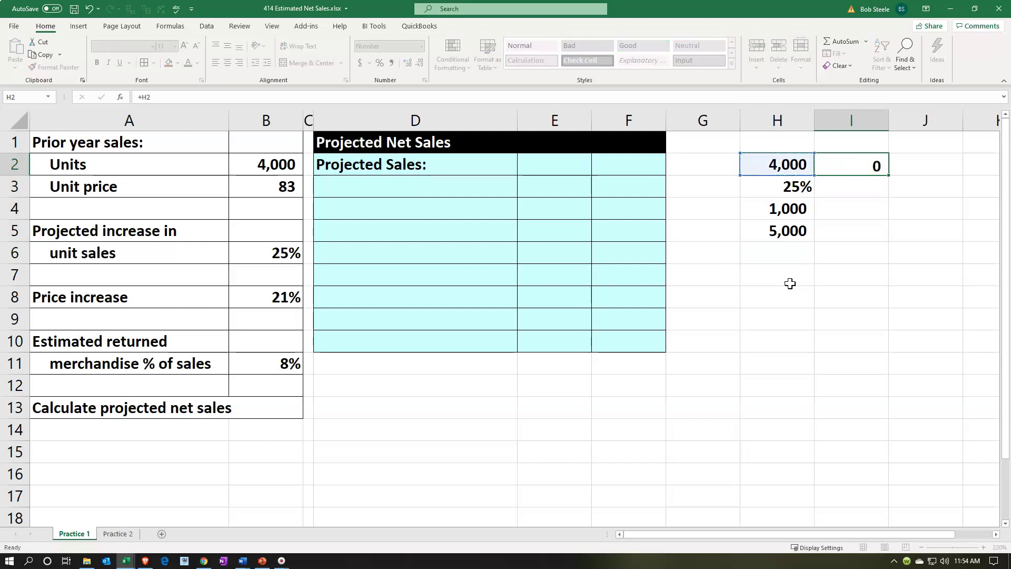
key("Return")
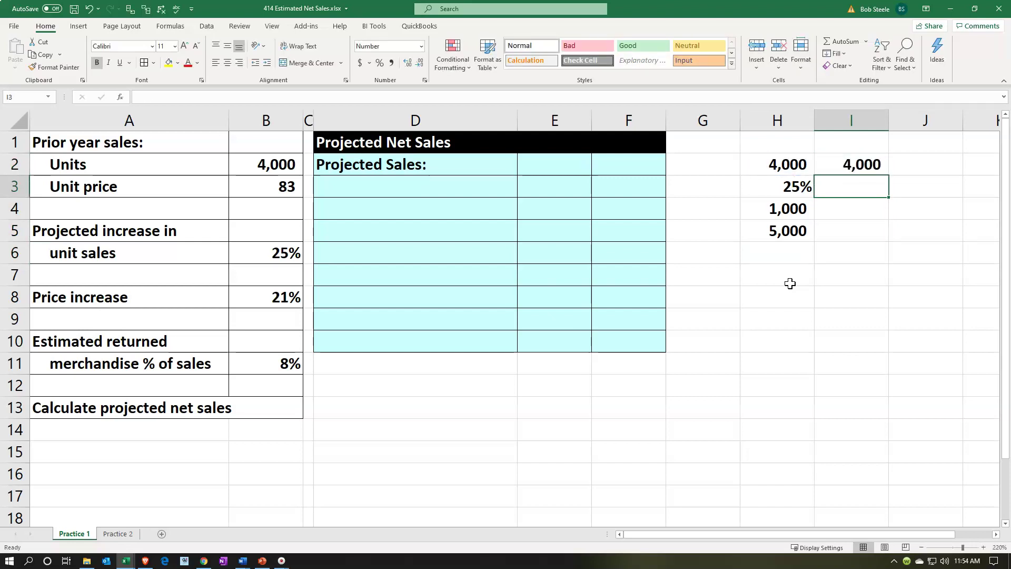
- Enter the growth factor in cell I3 as one plus the projected unit sales increase with =1+B6
type("=1+")
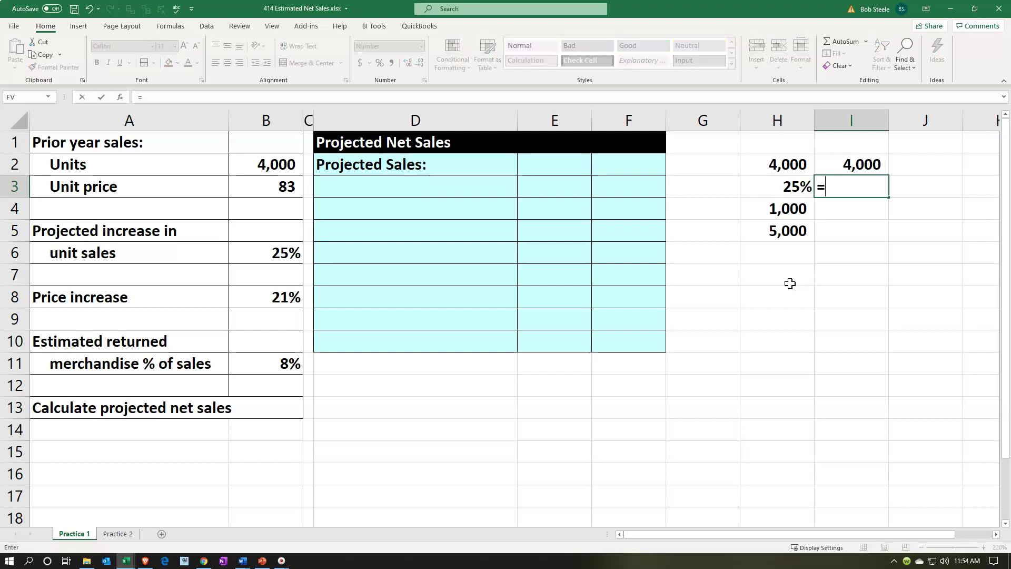
key("Left")
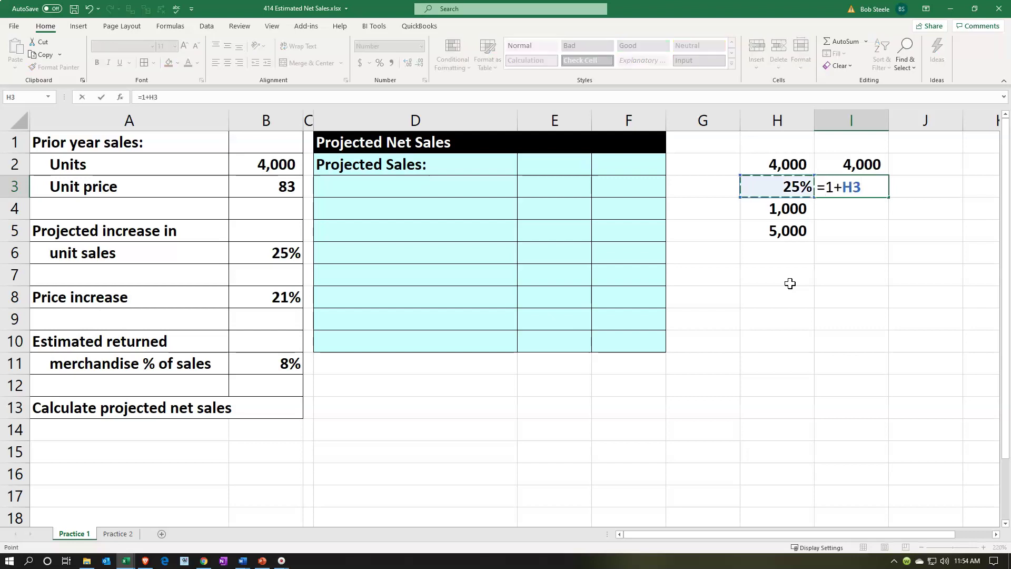
key("Left")
key("Left")
key("Left")
key("Left")
key("Left")
key("Down")
key("Down")
key("Down")
key("Left")
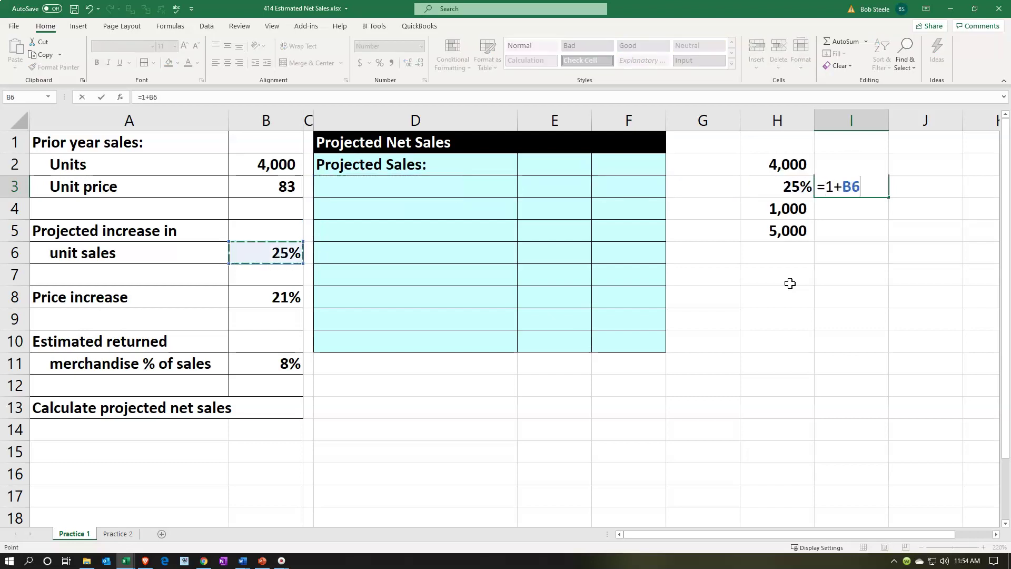
key("Return")
key("Up")
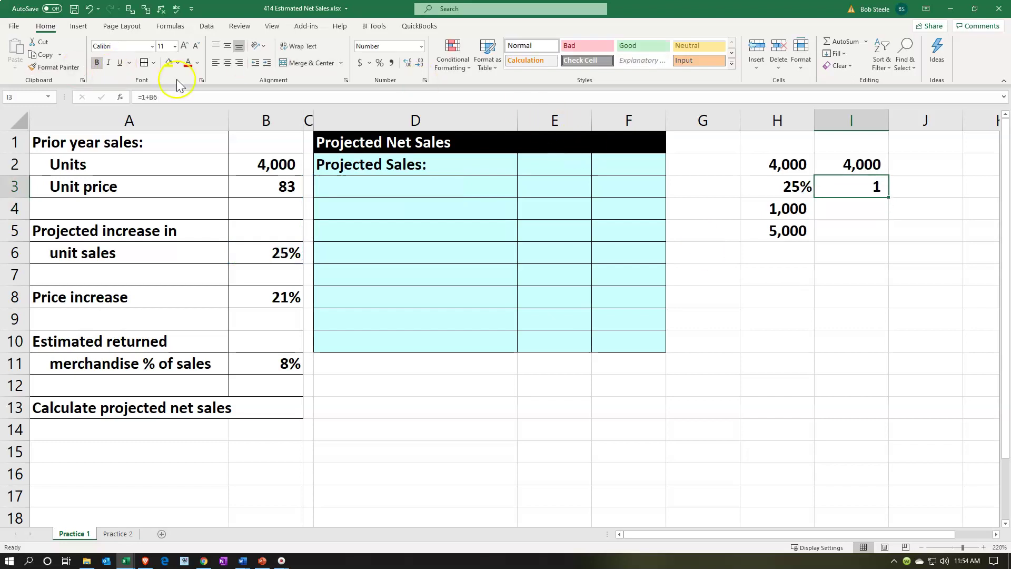
- Format the growth factor in I3 as a percentage and calculate the projected units in I5 with =I2*I3
left_click(380, 64)
key("Down")
key("Down")
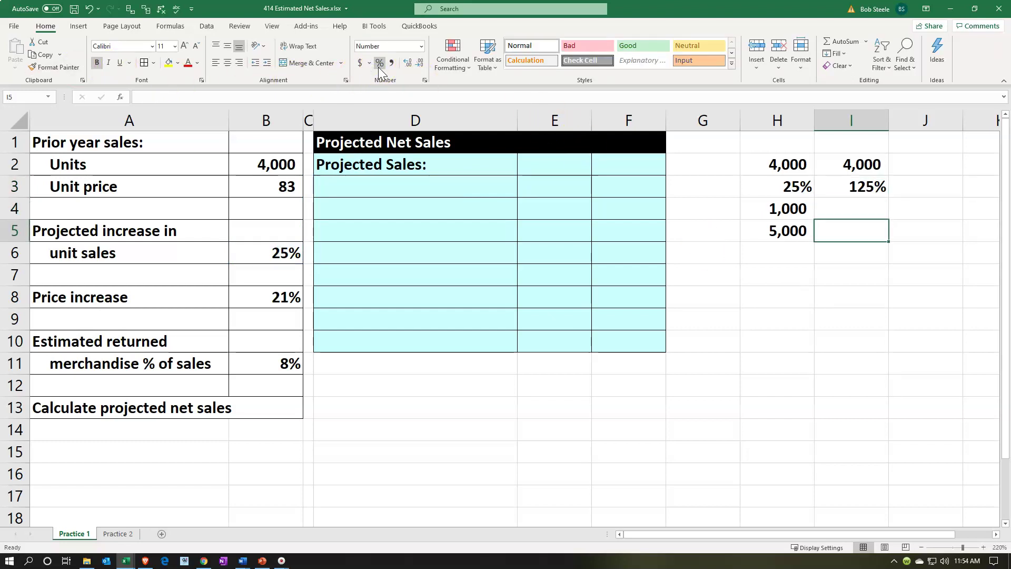
type("=")
key("Up")
key("Up")
key("Up")
type("*")
key("Up")
key("Up")
key("Return")
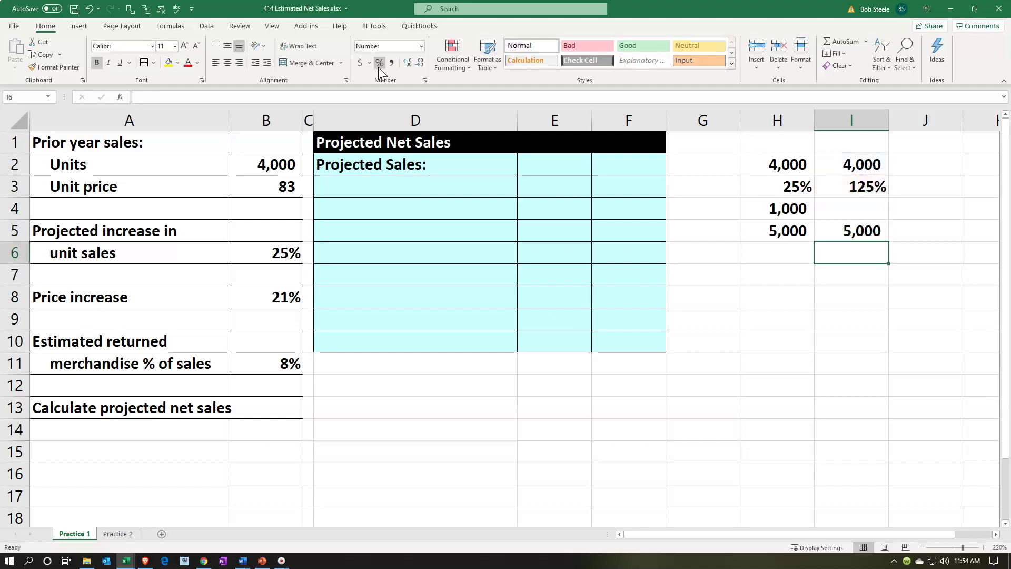
- Paste the label "Units" into cell D3 under Projected Sales
key("Left")
key("Left")
key("Left")
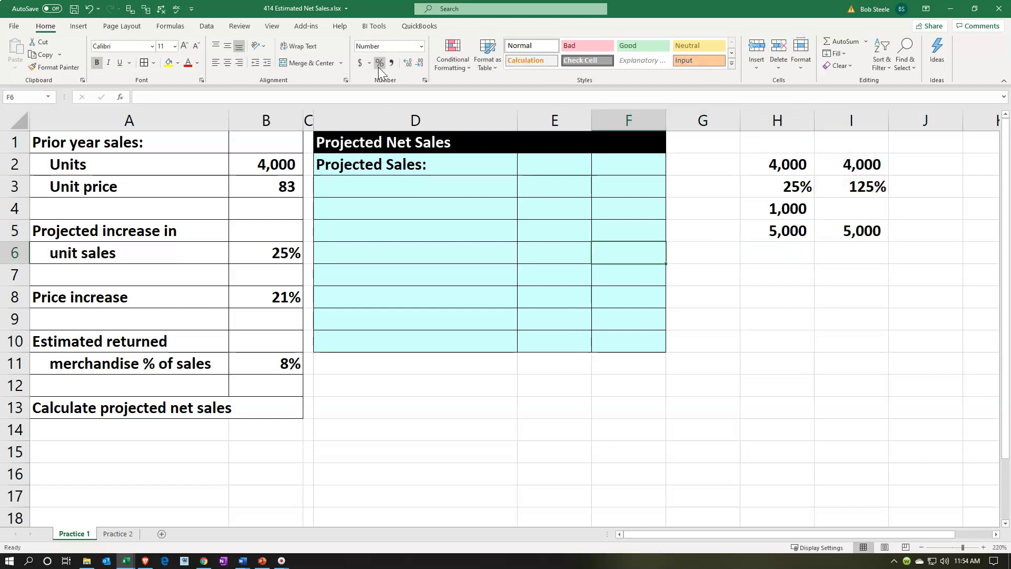
key("Left")
key("Left")
key("Up")
key("Up")
key("Up")
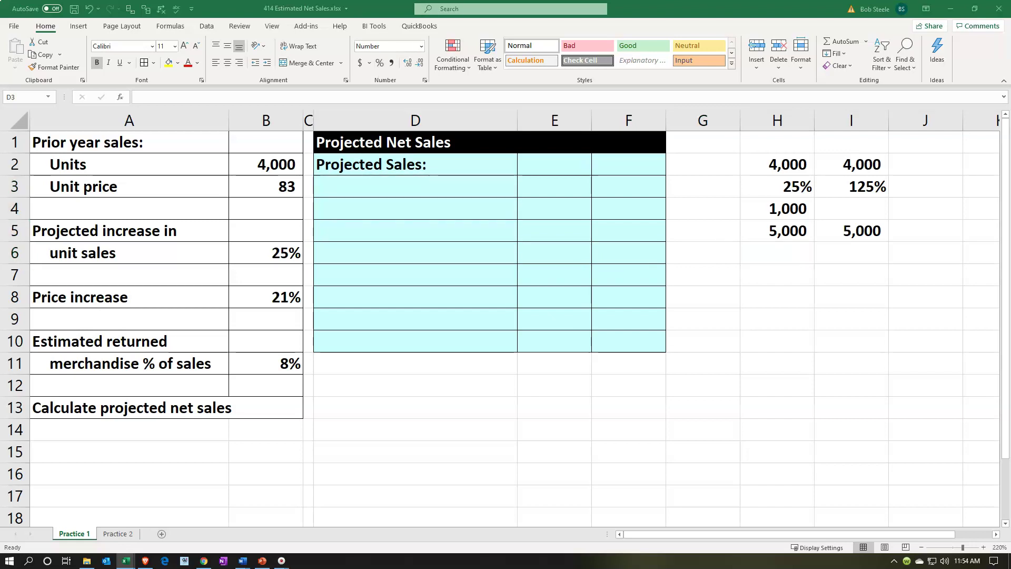
key("ctrl+c")
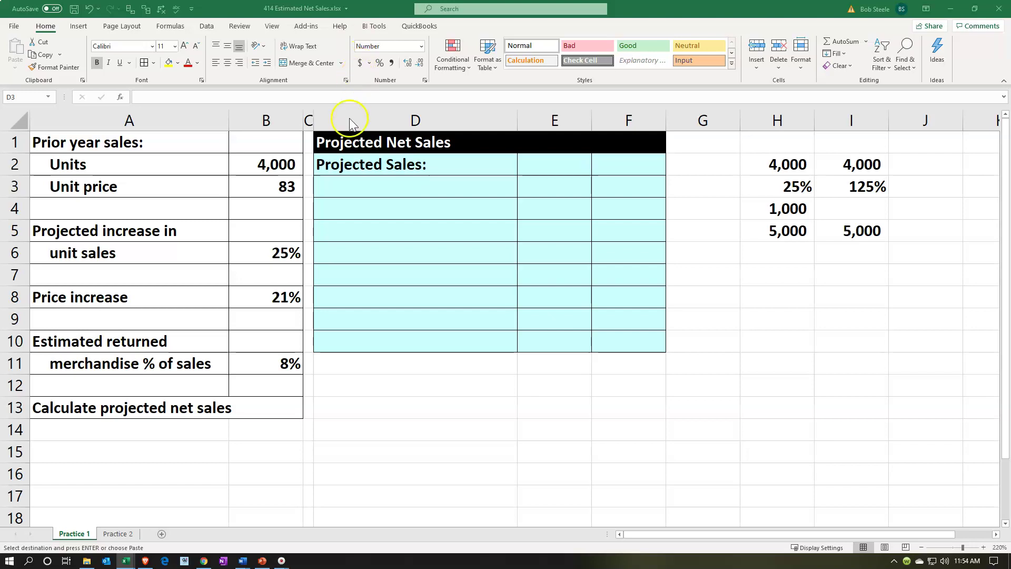
key("ctrl+v")
- Calculate the projected units in cell E3 with the single formula =B2*(1+B6)
left_click(548, 180)
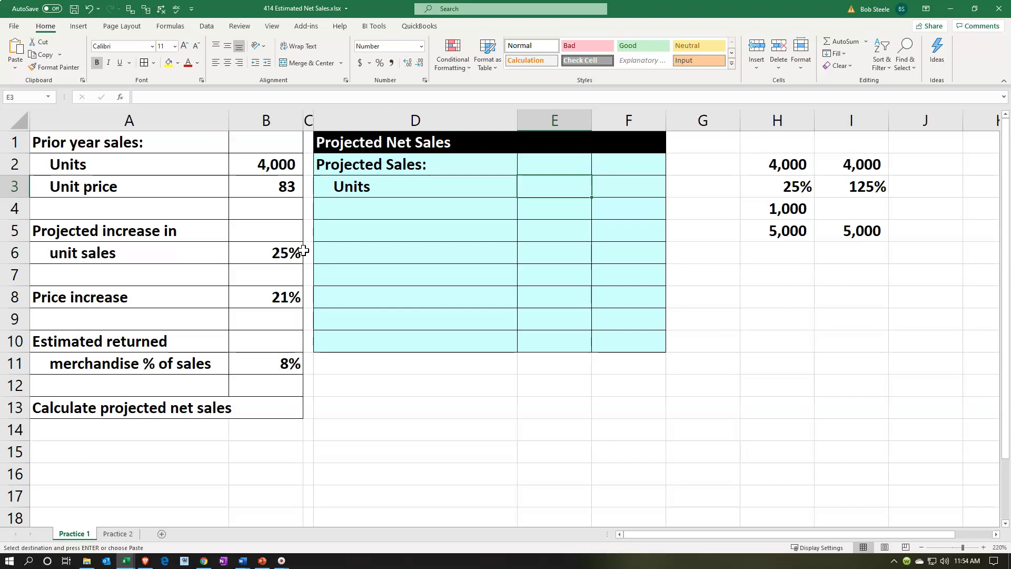
type("=")
key("Left")
key("Left")
key("Left")
key("Up")
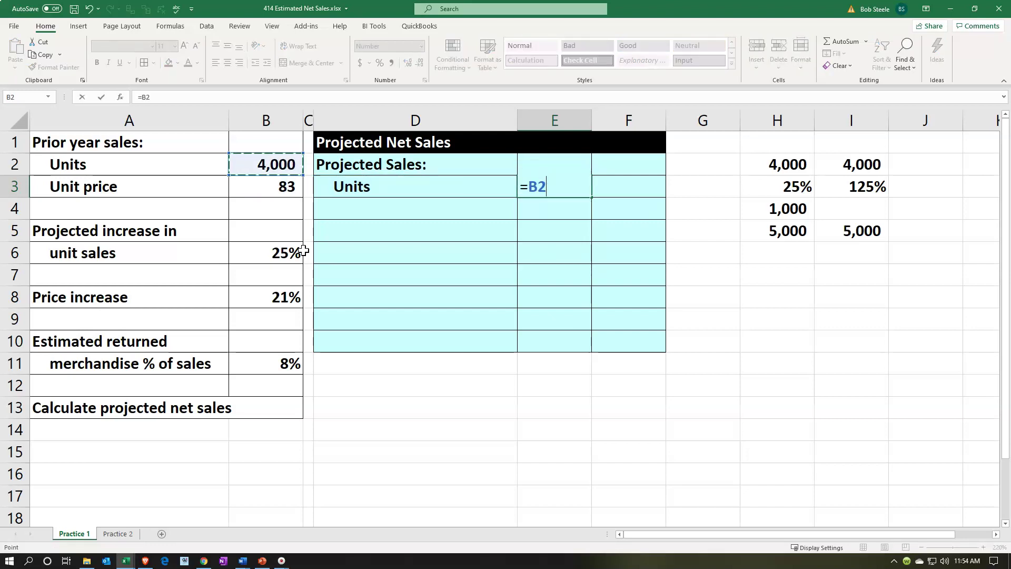
type("*")
type("(1+")
left_click(298, 252)
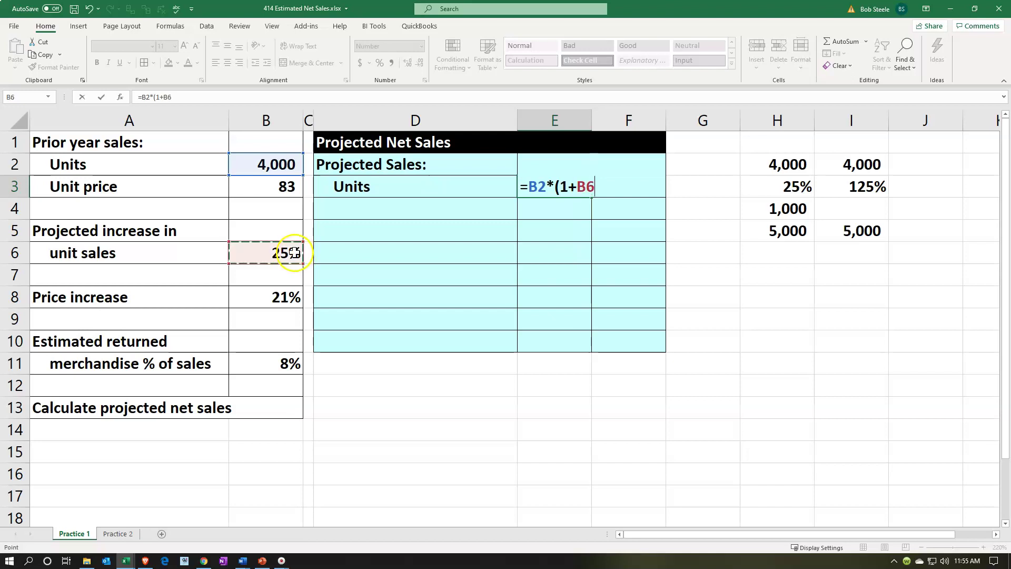
type(")")
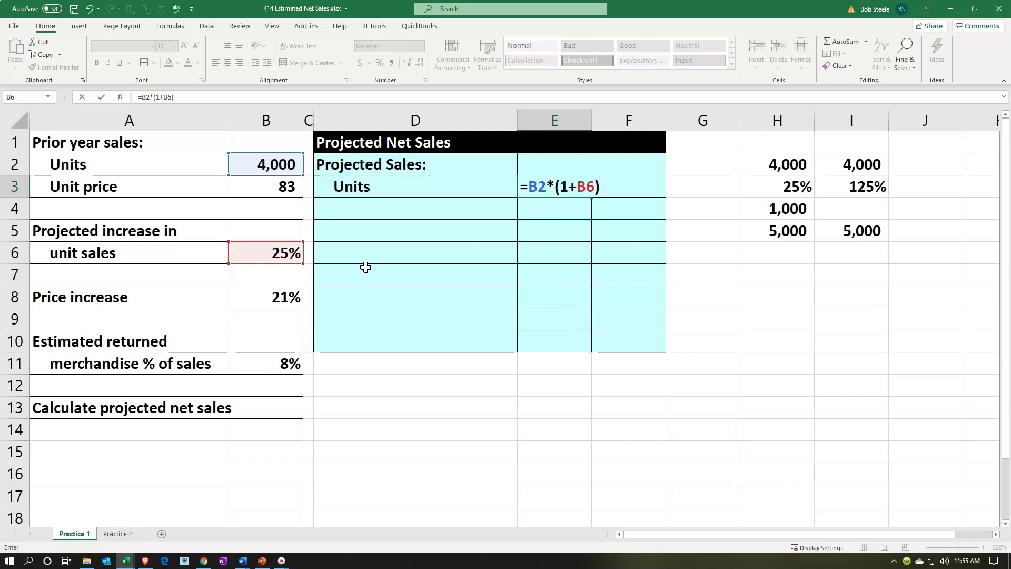
key("Return")
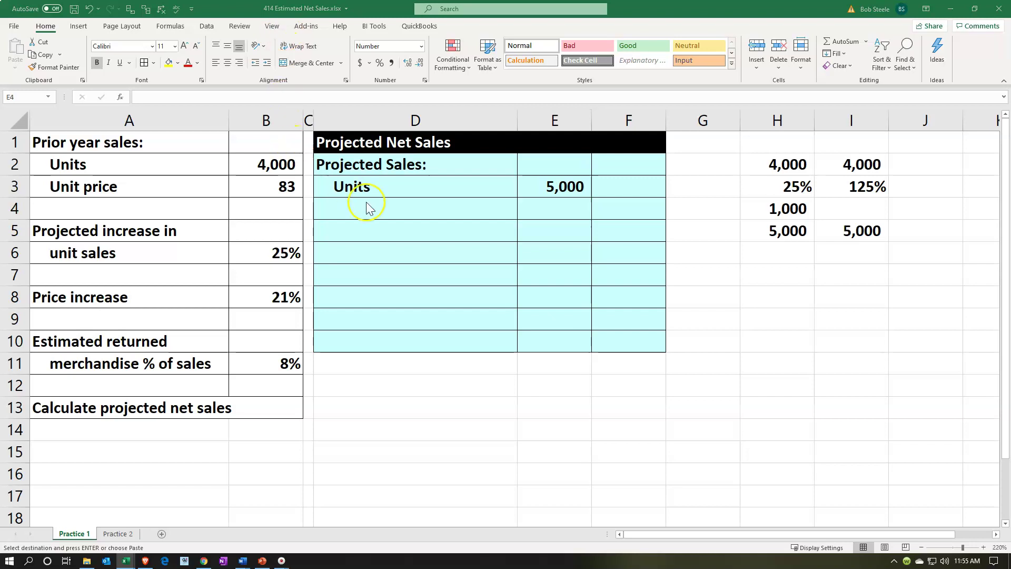
- Paste the label "Unit price" into cell D4 below the Units label
left_click(385, 208)
key("ctrl+v")
key("Right")
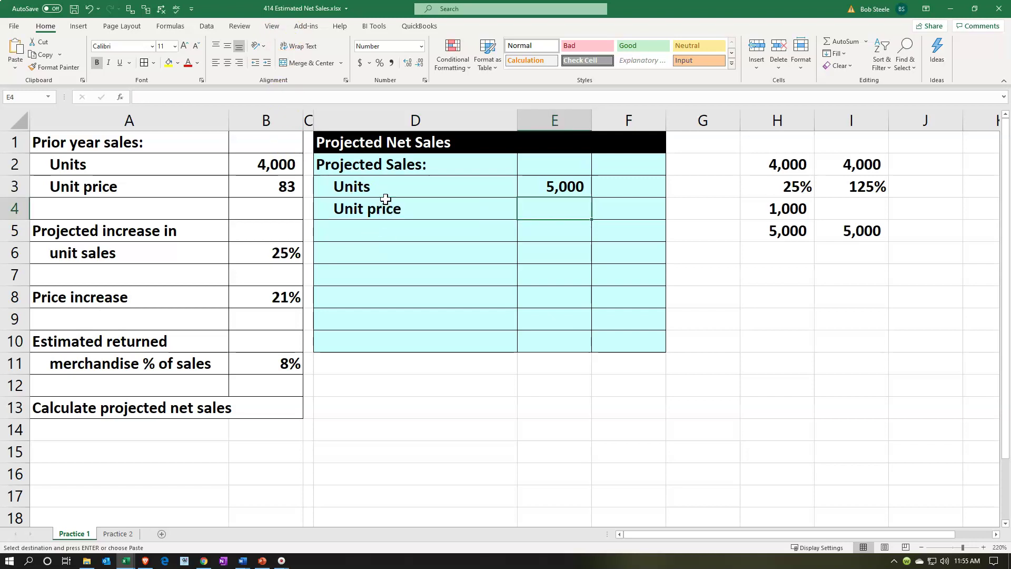
- Calculate the projected unit price in cell E4 from the prior price and price increase with =B3*(1+B8)
type("=")
key("Left")
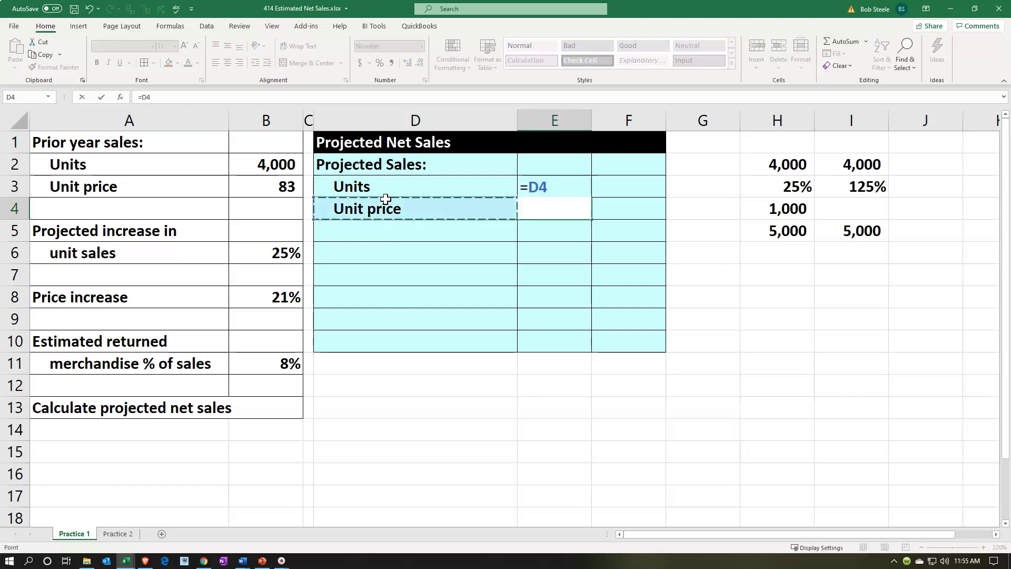
key("Left")
key("Left")
key("Up")
type("*")
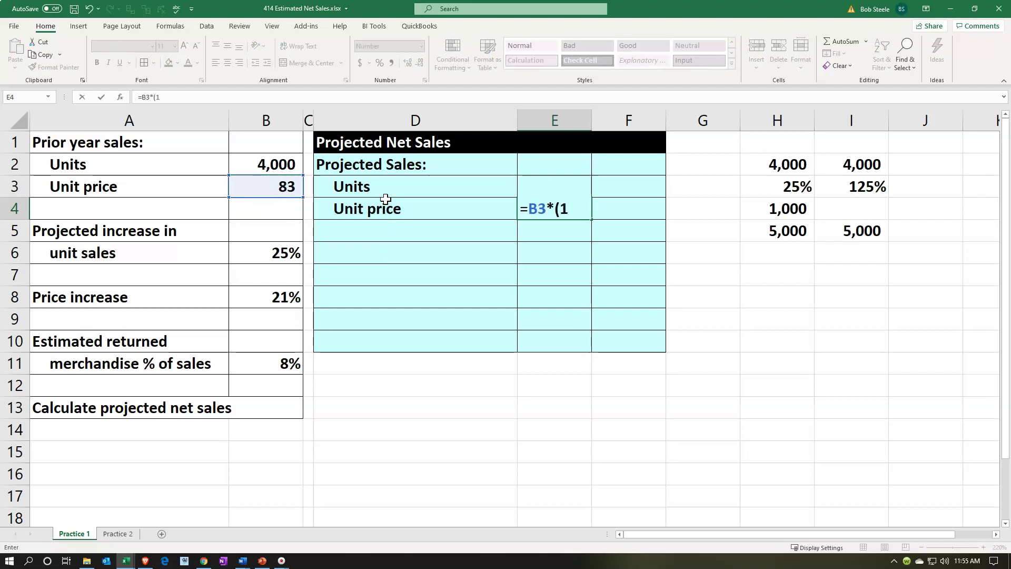
type("(1+")
key("Down")
key("Down")
key("Down")
key("Left")
key("Left")
key("Left")
key("Down")
type(")")
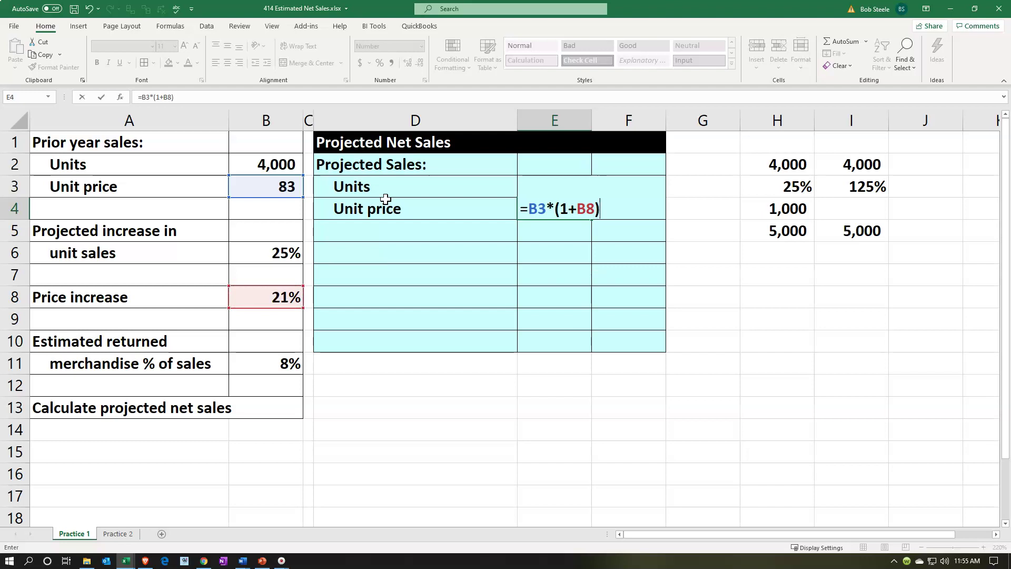
key("Return")
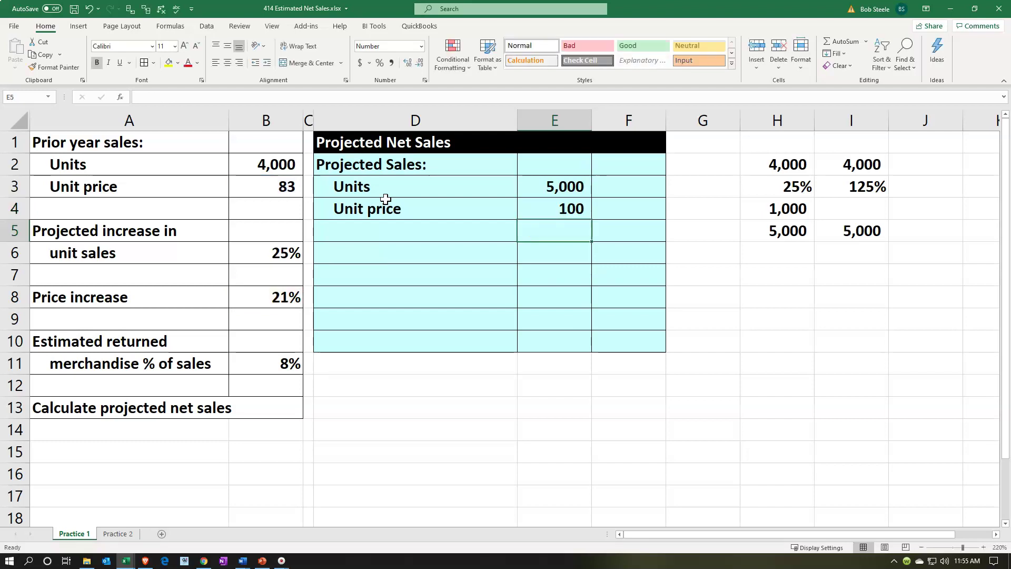
- Show the projected unit price in E4 with two decimal places and return it to whole numbers
key("Up")
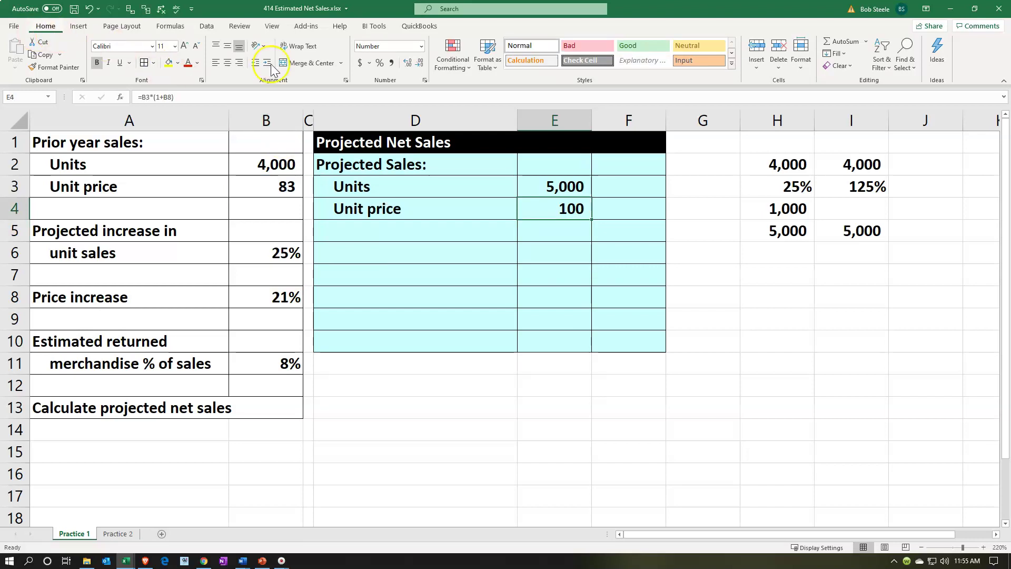
left_click(408, 63)
left_click(408, 62)
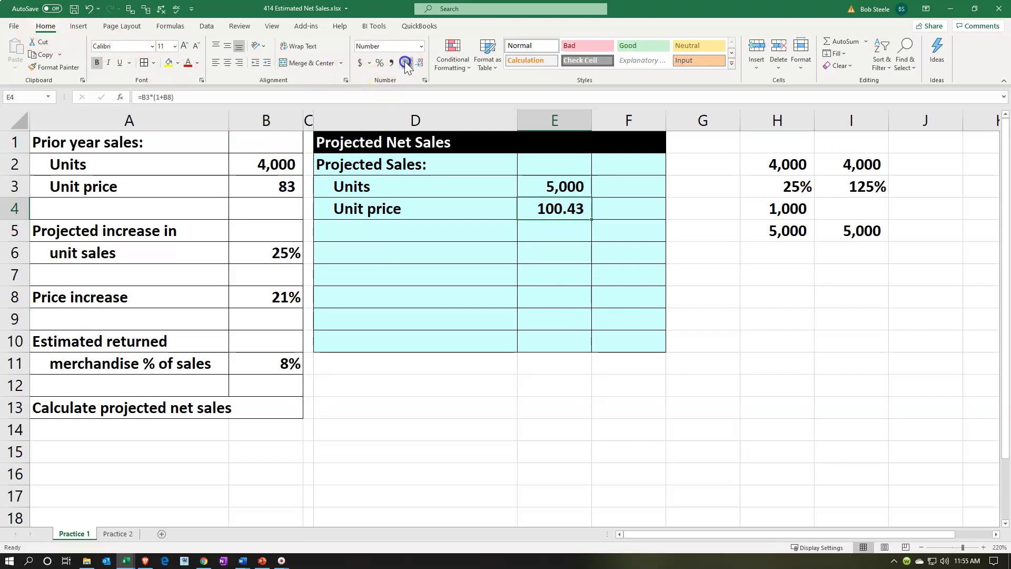
left_click(420, 63)
left_click(420, 62)
- Underline the unit price in E4 and paste the label "Projected sales" into cell D5
left_click(120, 63)
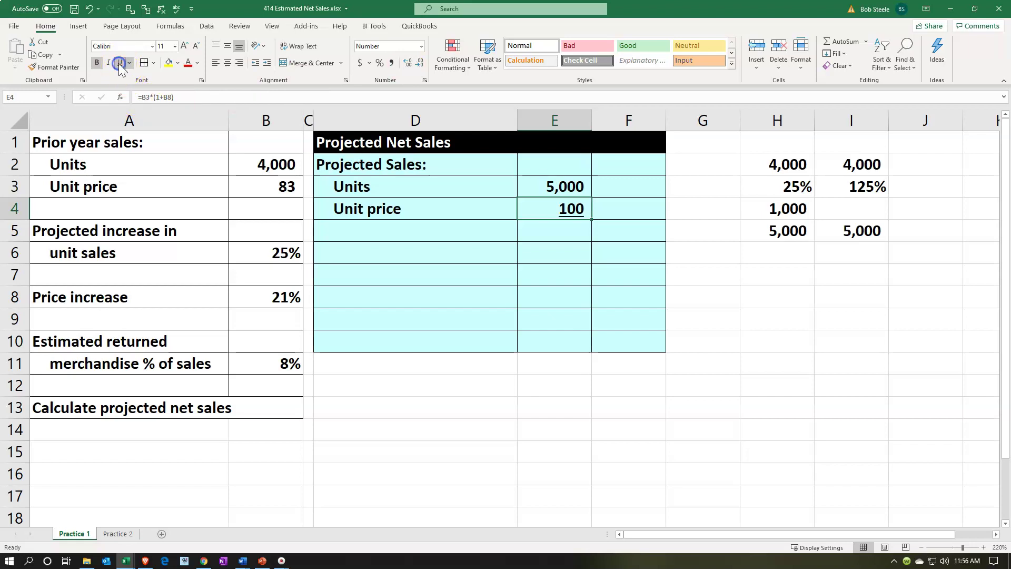
left_click(361, 230)
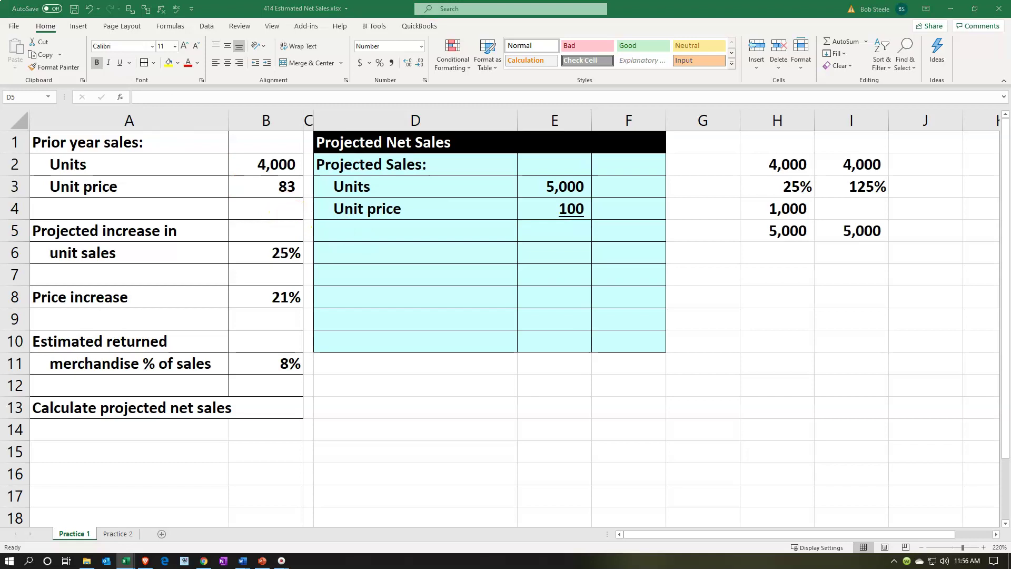
left_click(366, 225)
key("ctrl+v")
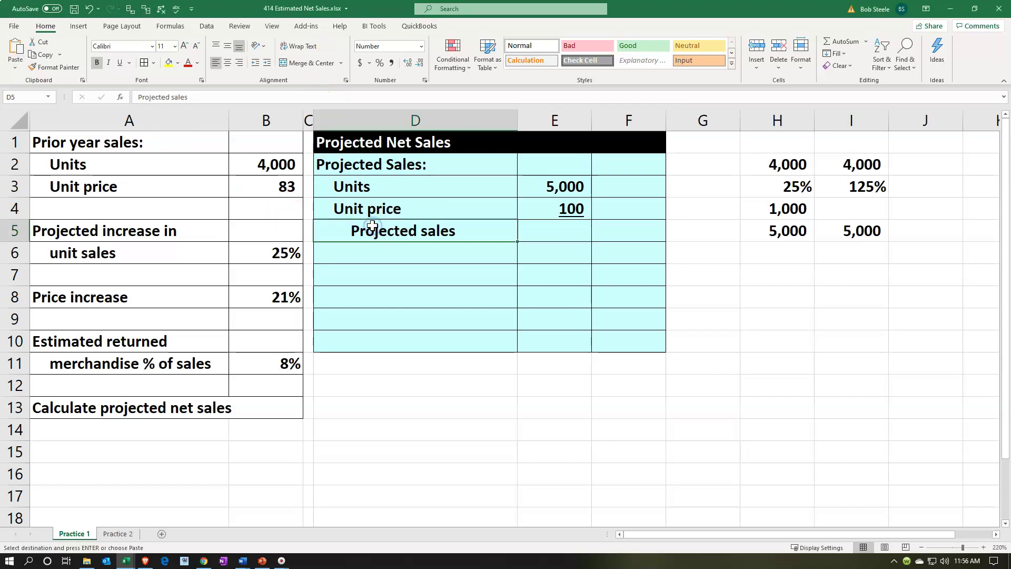
- Calculate projected sales in cell F5 by multiplying projected units by unit price with =E3*E4
key("Right")
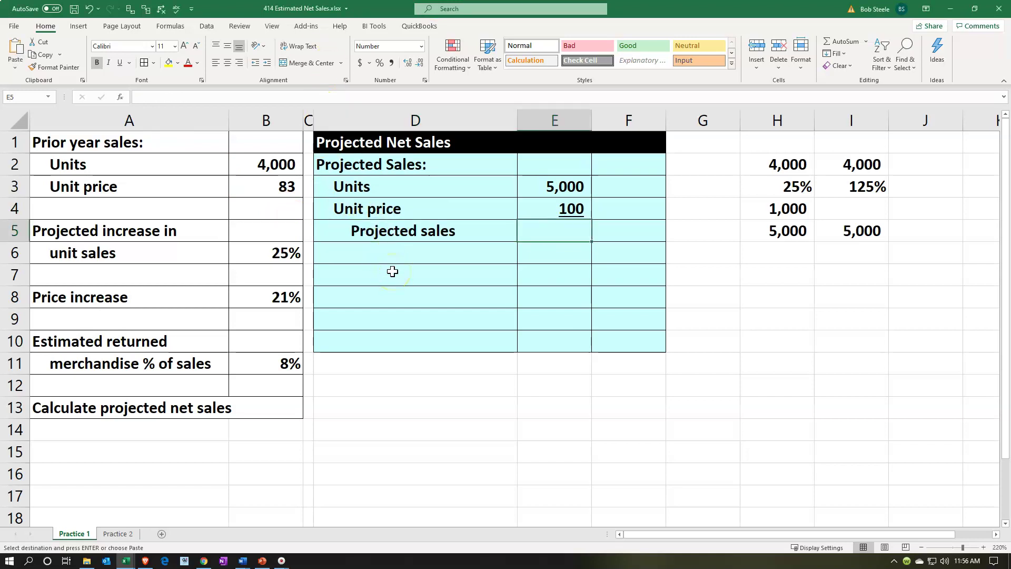
key("Right")
type("=")
key("Left")
key("Up")
key("Up")
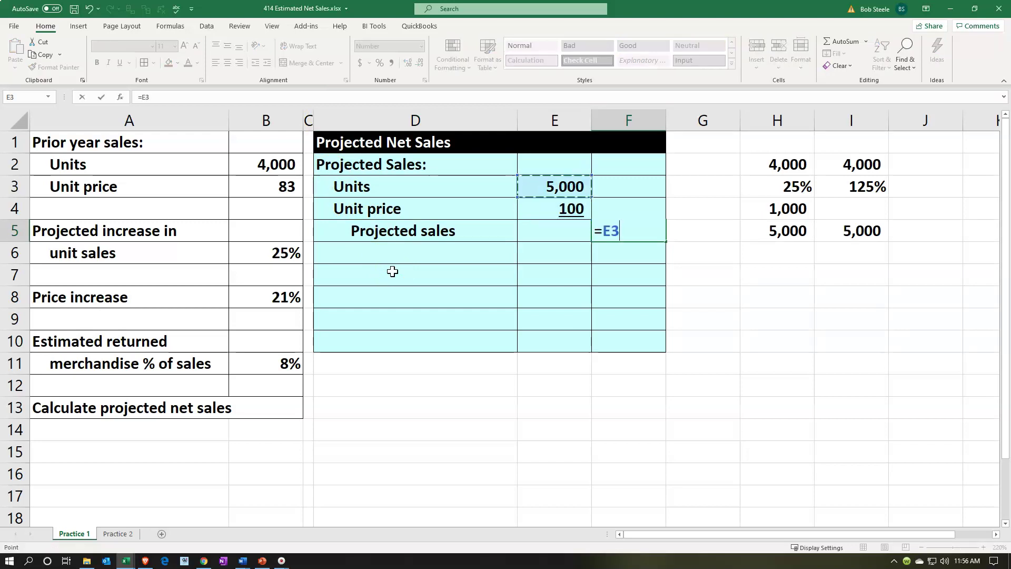
type("*")
key("Left")
key("Up")
key("Return")
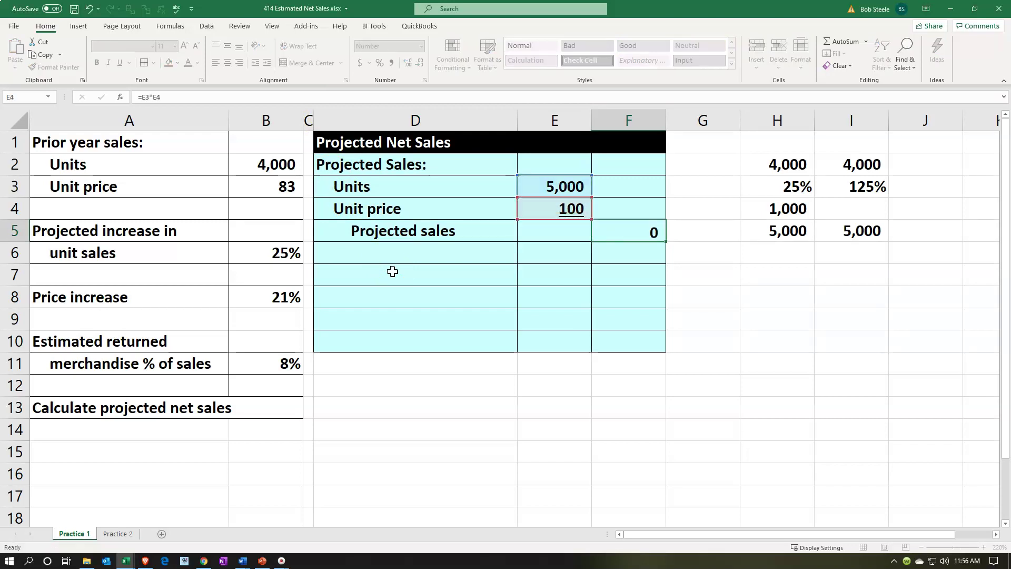
- Enter the heading "Returns:" in cell D6 below the Projected sales row
key("Up")
key("Left")
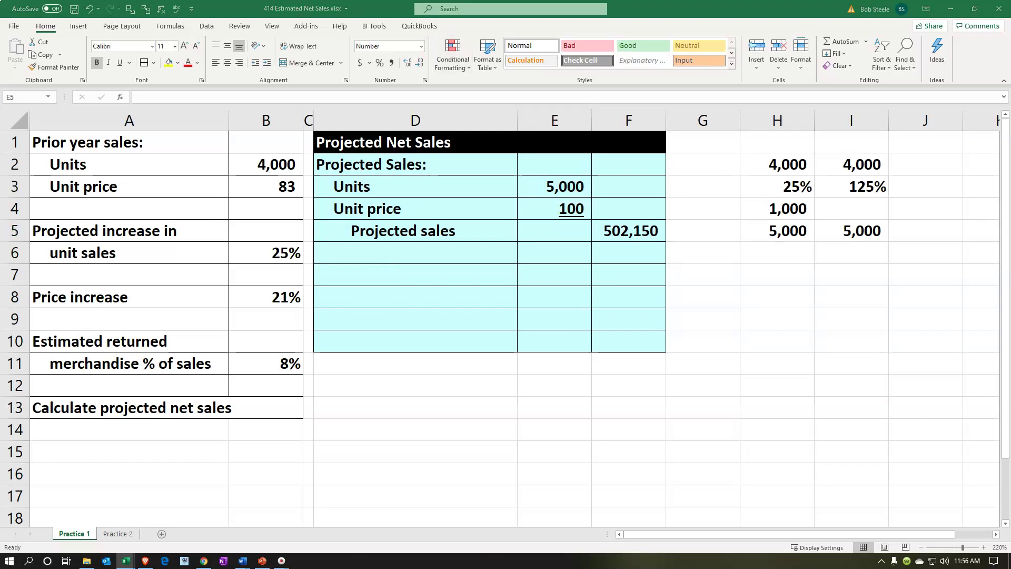
left_click(384, 250)
type("Returns:")
left_click(382, 280)
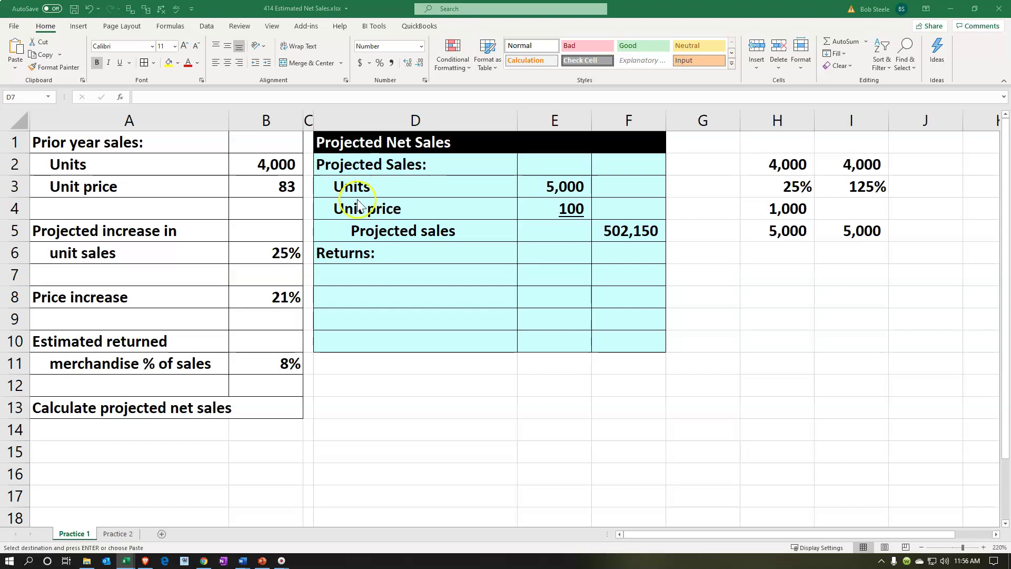
- Remove all indentation from the Units, Unit price and Projected sales labels in D3:D5
right_click(367, 269)
key("Escape")
left_click_drag(361, 185, 363, 229)
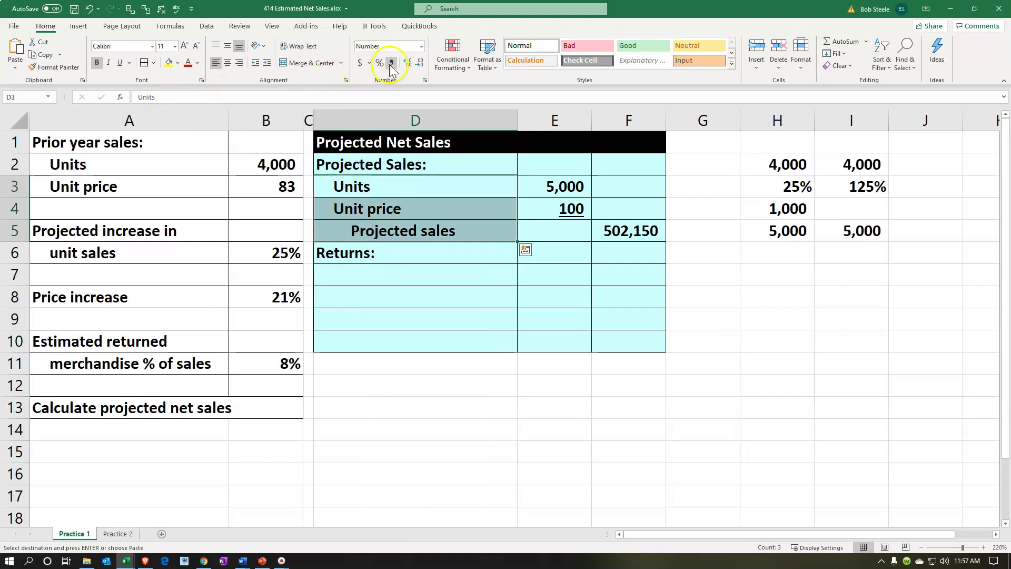
left_click(255, 63)
left_click(388, 232)
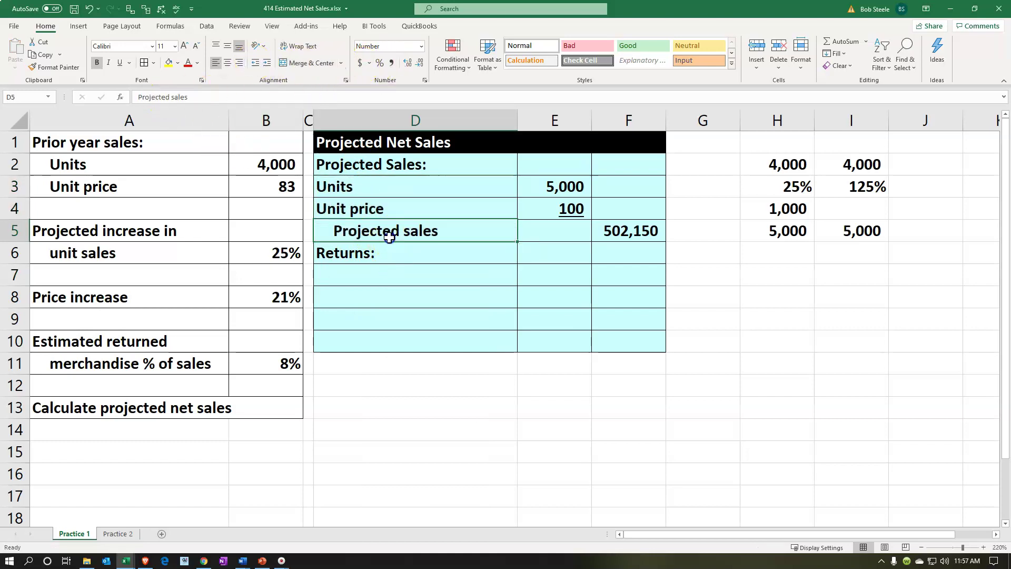
left_click(255, 62)
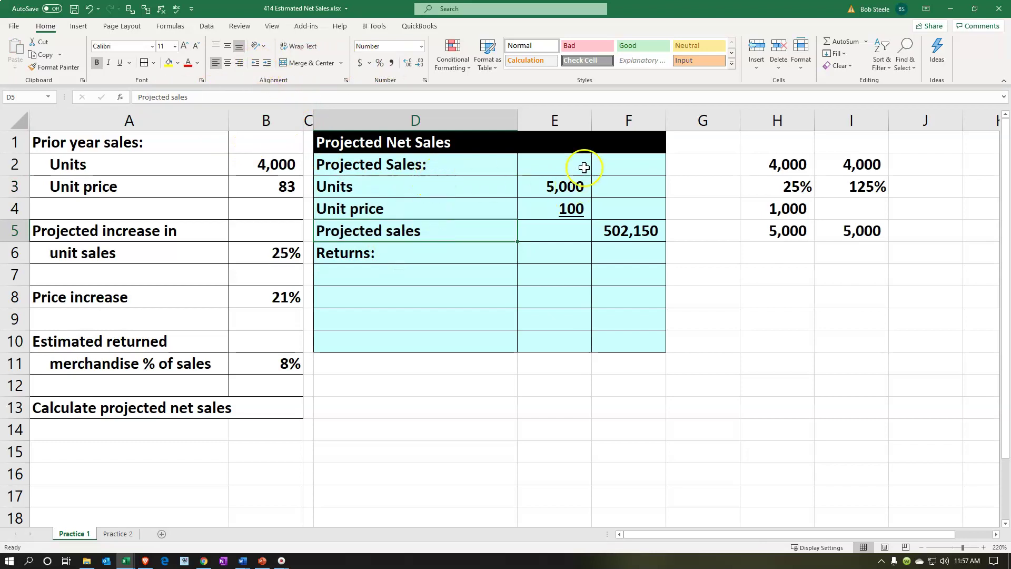
- Indent the Units and Unit price labels in D3:D4 one level and Projected sales in D5 two levels
left_click_drag(419, 194, 419, 201)
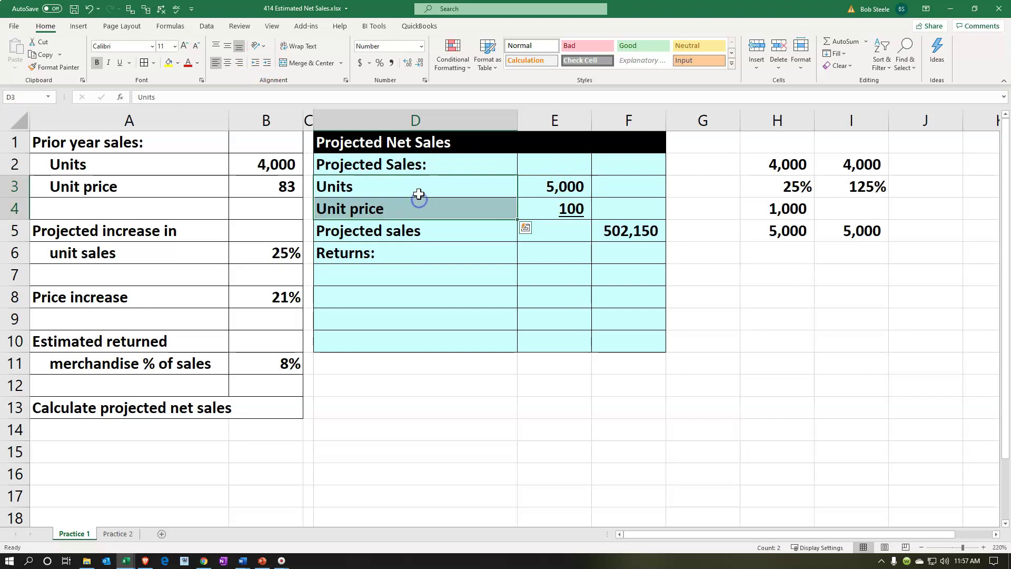
left_click(267, 67)
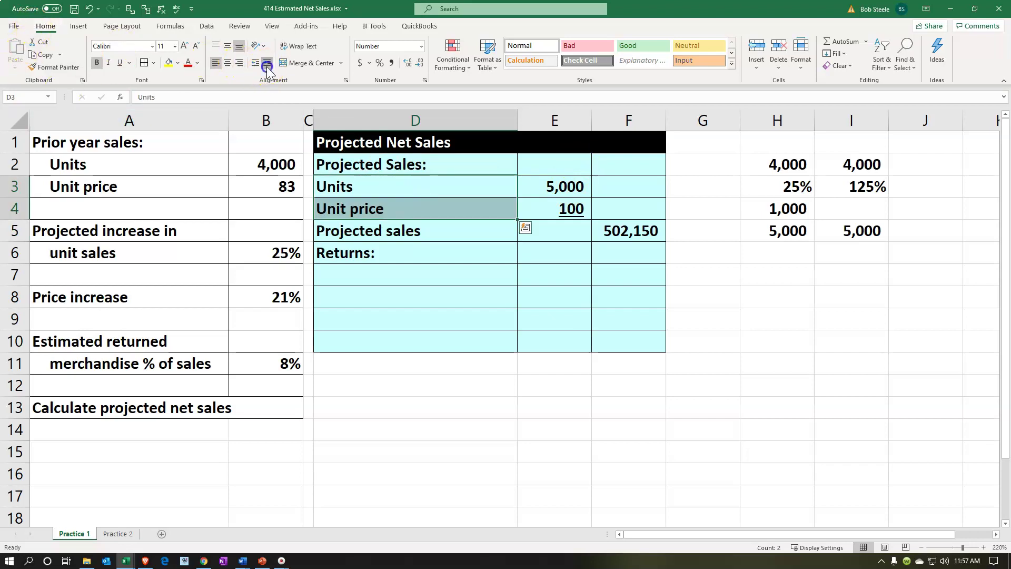
left_click(345, 230)
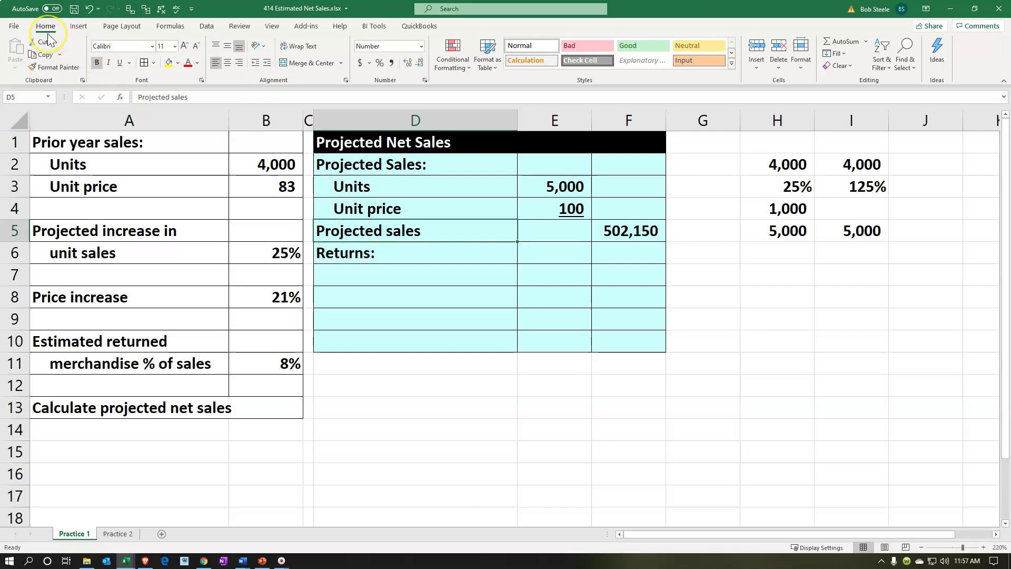
left_click(267, 63)
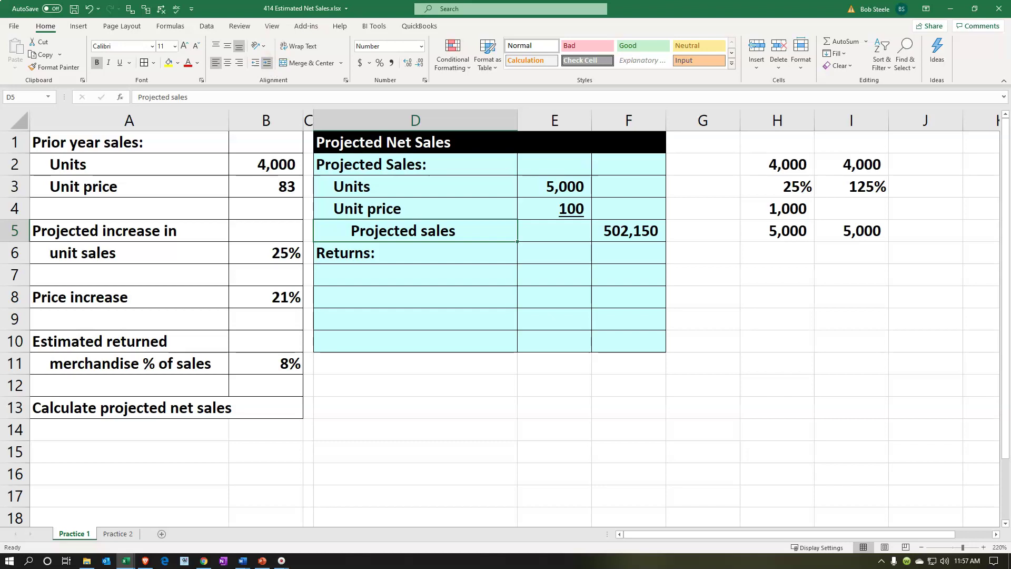
left_click(269, 63)
- Copy the "Projected sales" label from D5 and paste it as values only into cell D7 under Returns
key("ctrl+c")
right_click(386, 272)
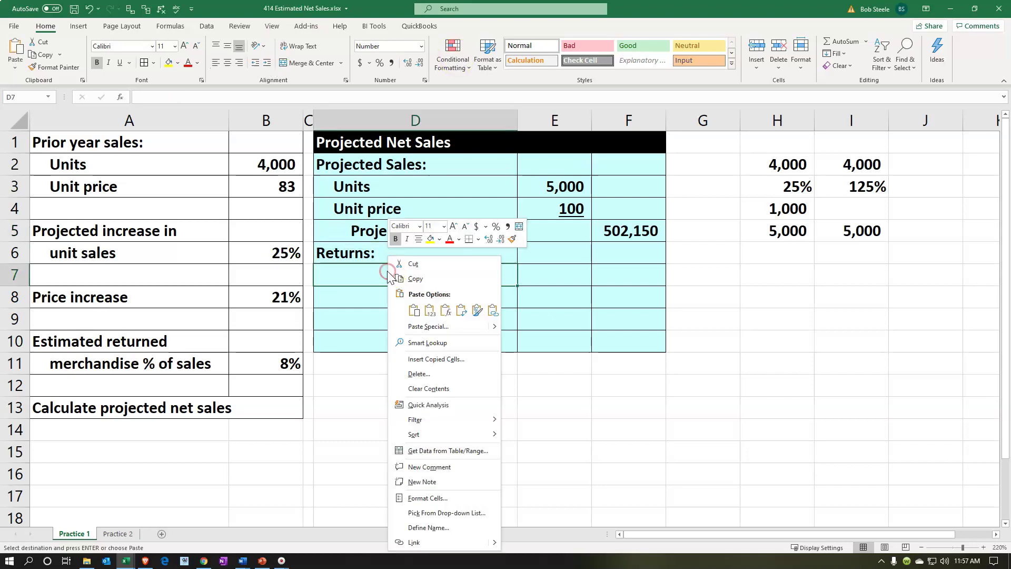
left_click(436, 310)
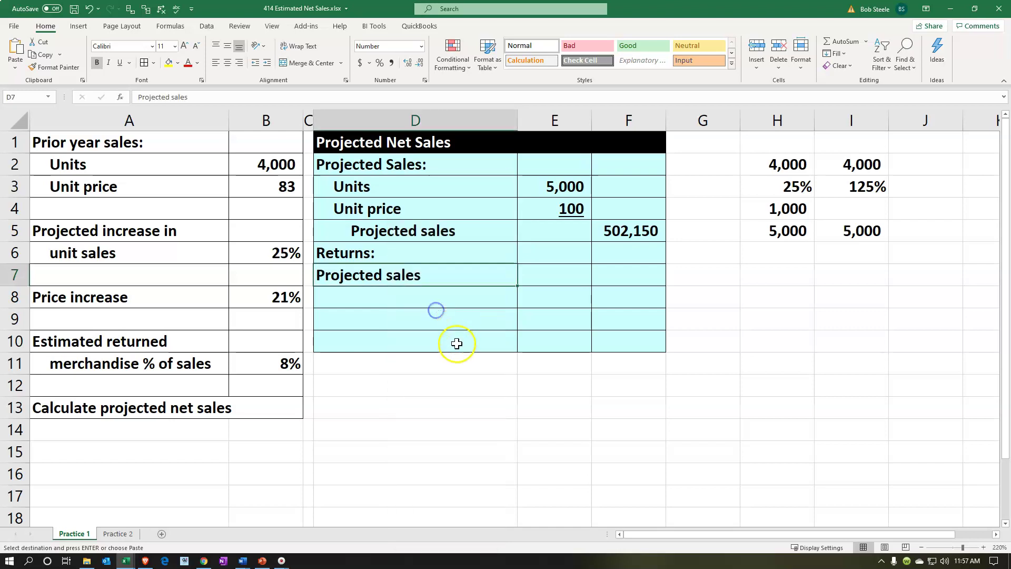
key("Escape")
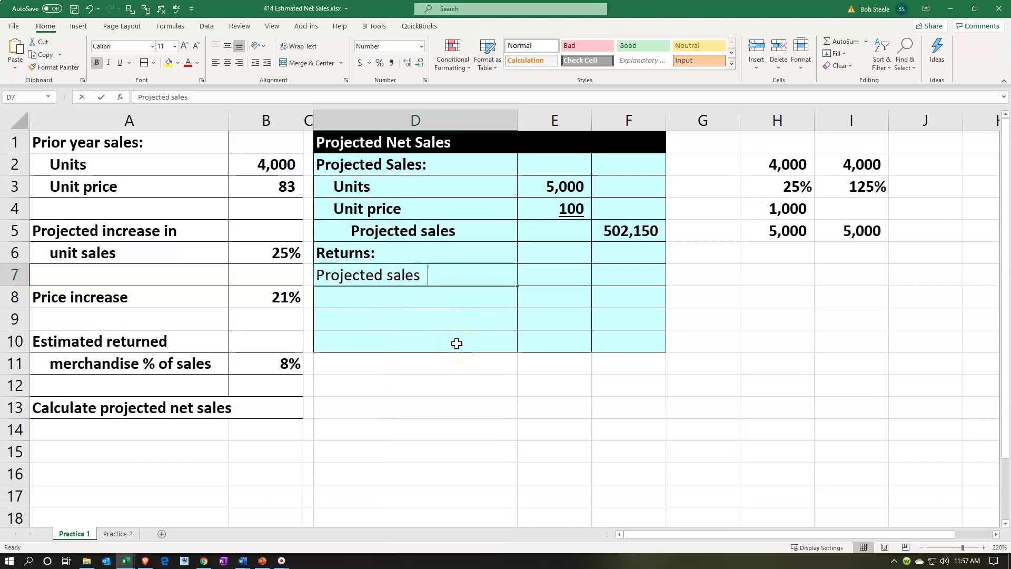
type("=")
key("Right")
key("Right")
key("Right")
key("Up")
key("Up")
key("Up")
key("Left")
key("Down")
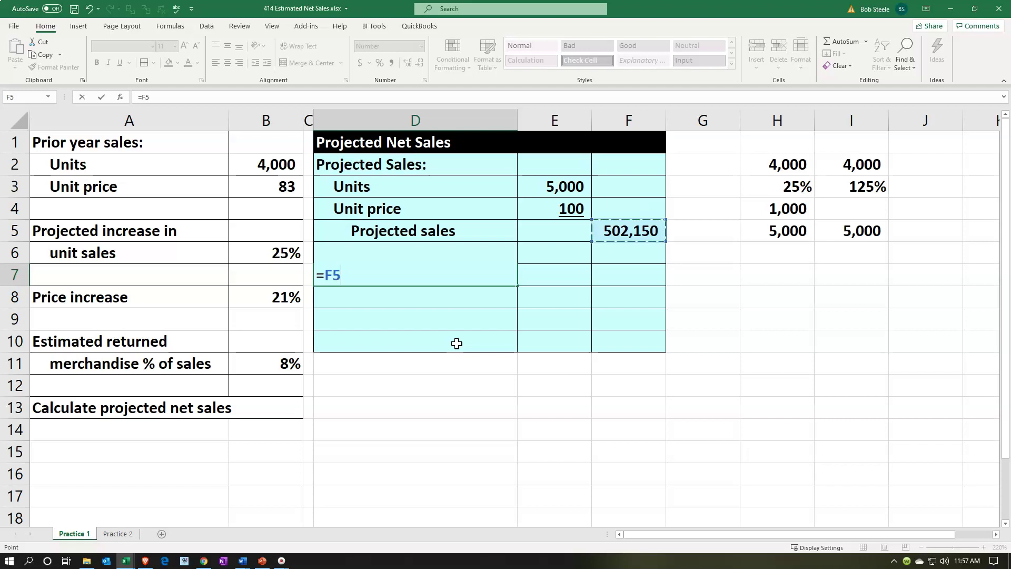
key("Return")
key("Up")
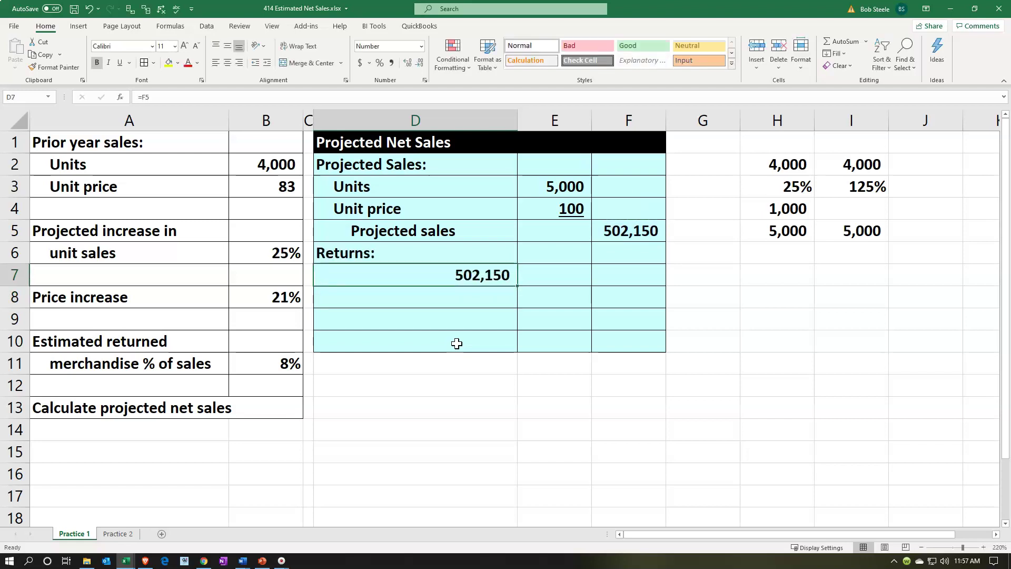
left_click(89, 9)
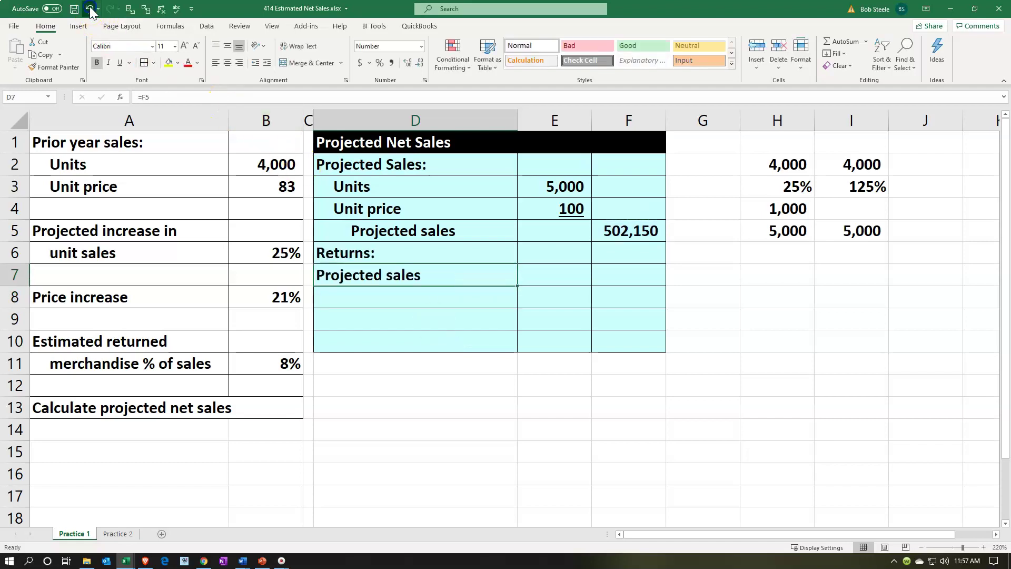
- Link cell E7 beside the Projected sales label under Returns to the projected sales figure with =F5
key("Right")
type("=F5")
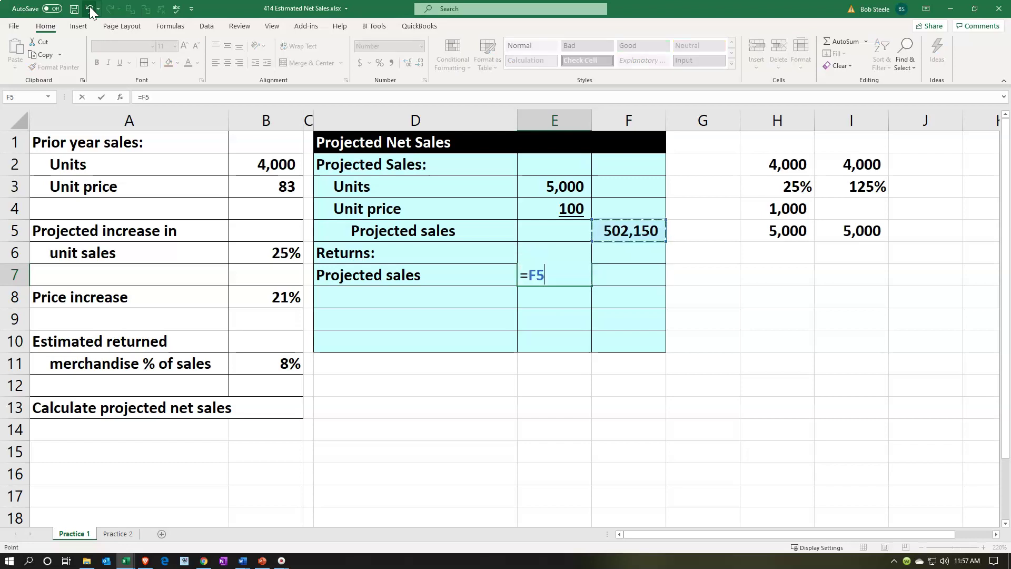
key("Return")
- Paste the label "Estimated return % of sales" into cell D8
key("Left")
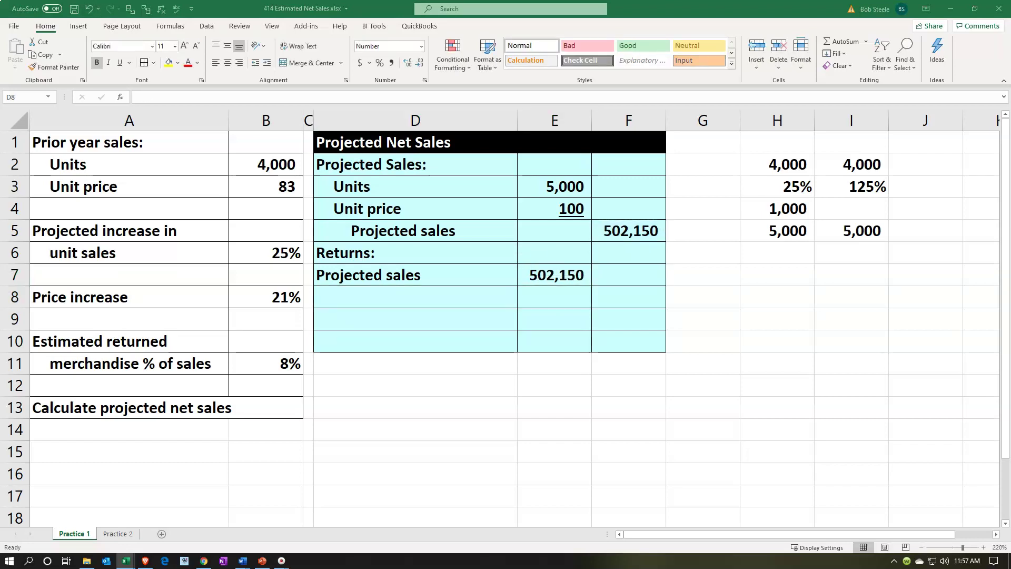
key("ctrl+c")
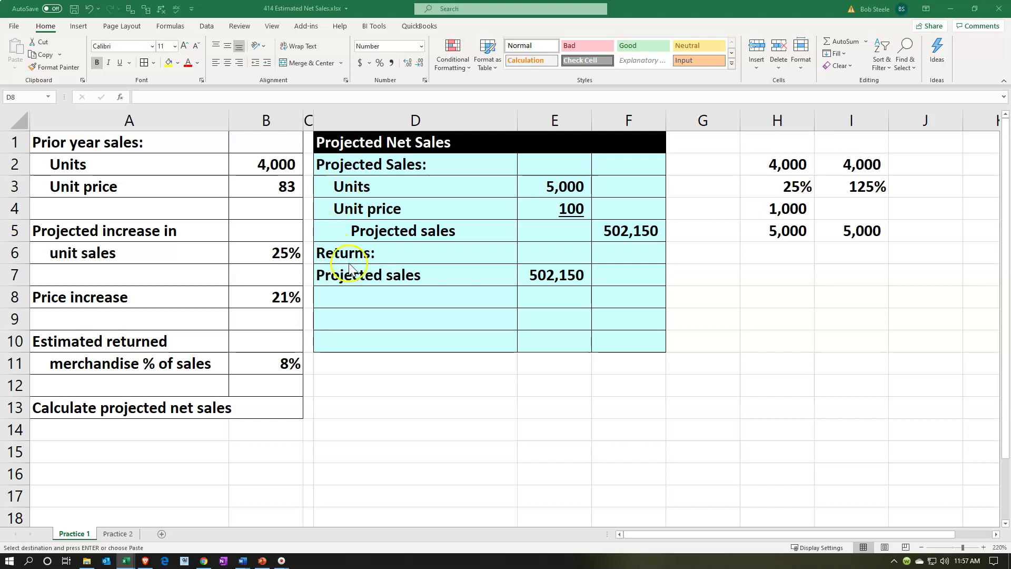
left_click(357, 294)
right_click(357, 299)
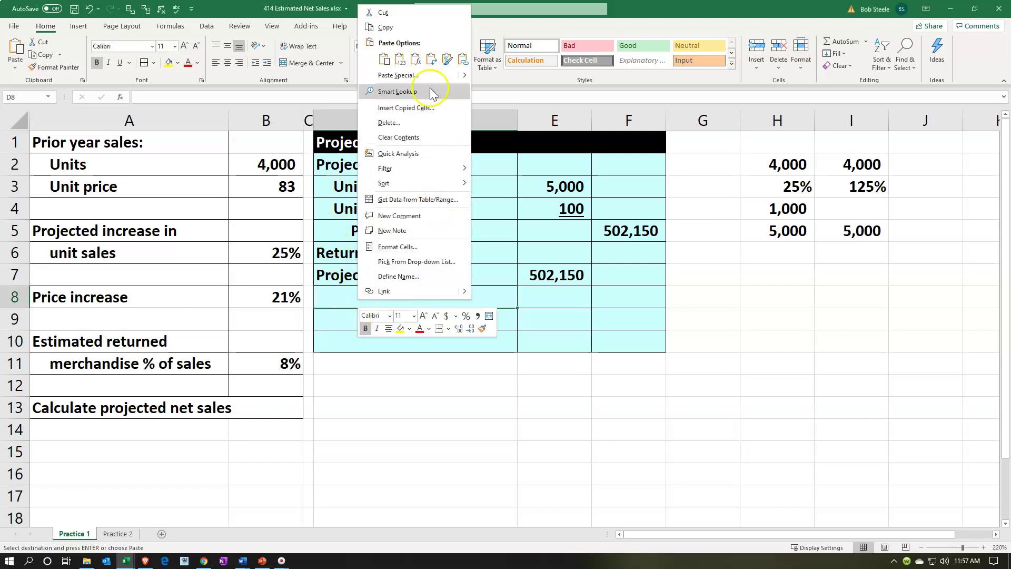
left_click(385, 58)
- Link cell E8 to the returned merchandise percentage with =B11 and format it as an underlined percentage
key("Right")
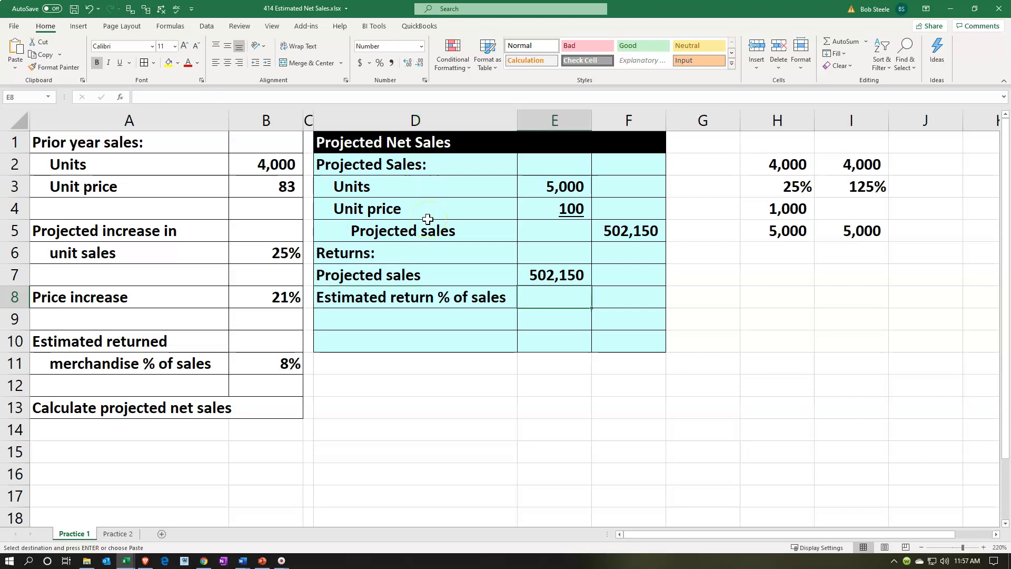
type("=")
key("Left")
key("Left")
key("Left")
key("Left")
key("Down")
key("Down")
key("Down")
key("Right")
key("ctrl+Return")
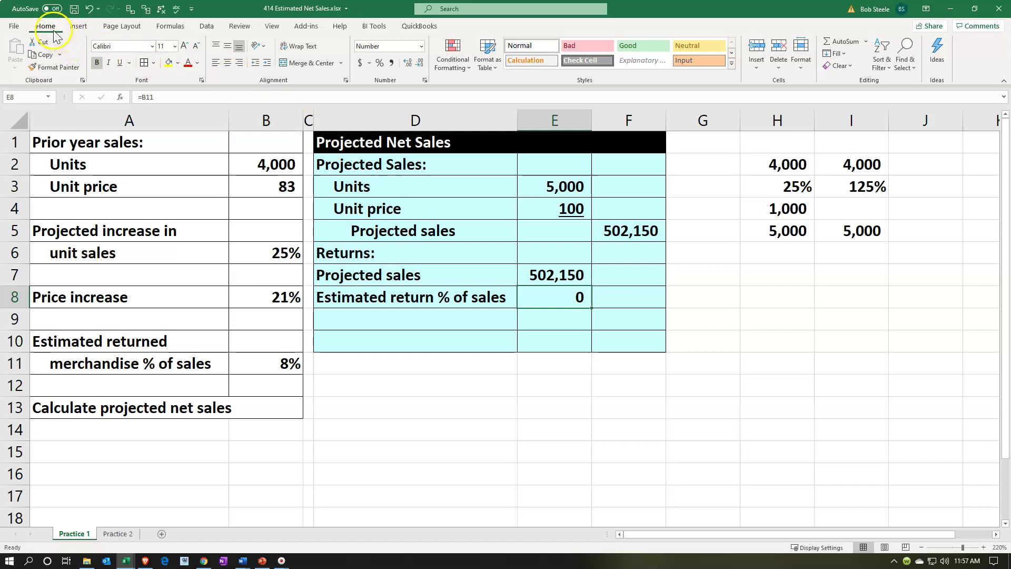
left_click(380, 63)
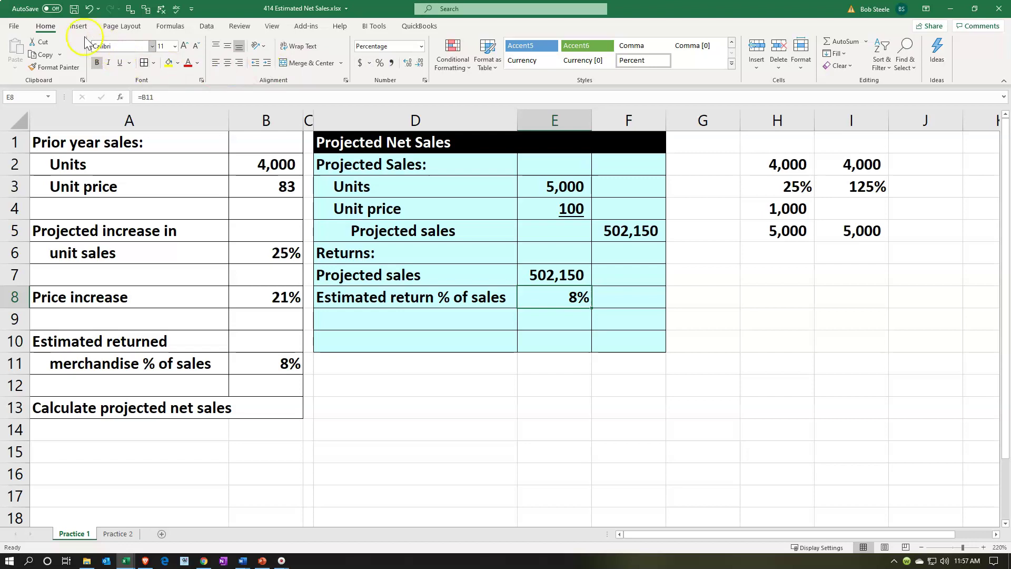
left_click(119, 63)
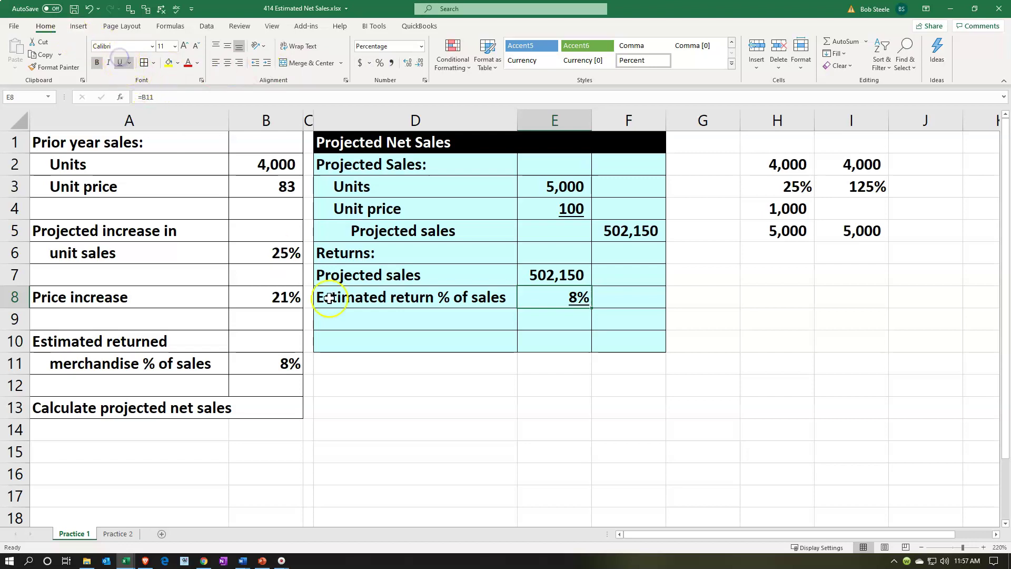
- Enter the label "Returns" in cell D9
left_click(403, 317)
type("Rt")
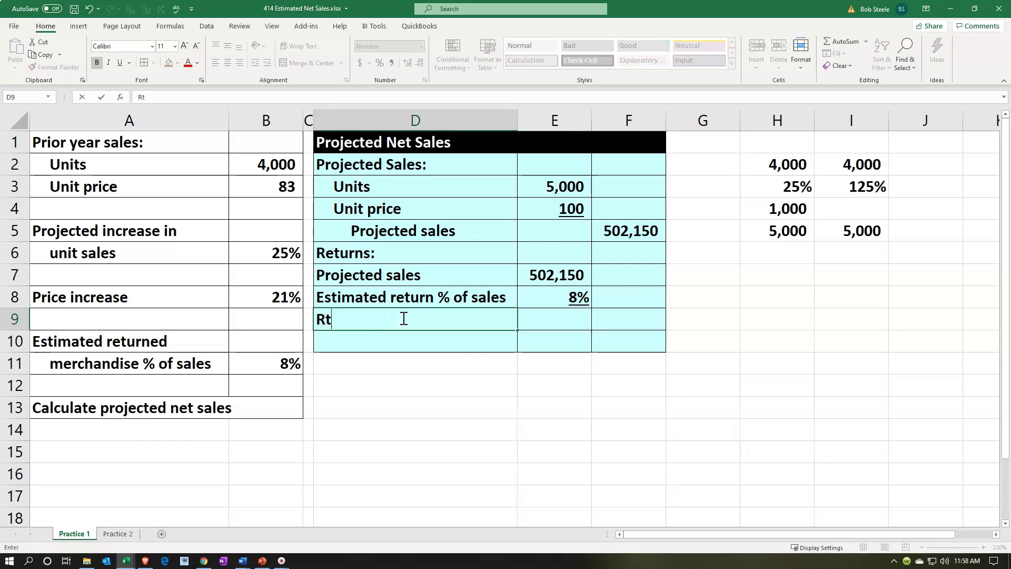
type("eturns")
key("Delete")
key("ctrl+Return")
key("Return")
- Calculate the returns in cell F9 by multiplying projected sales by the return percentage with =E7*E8
key("Right")
key("Right")
key("Up")
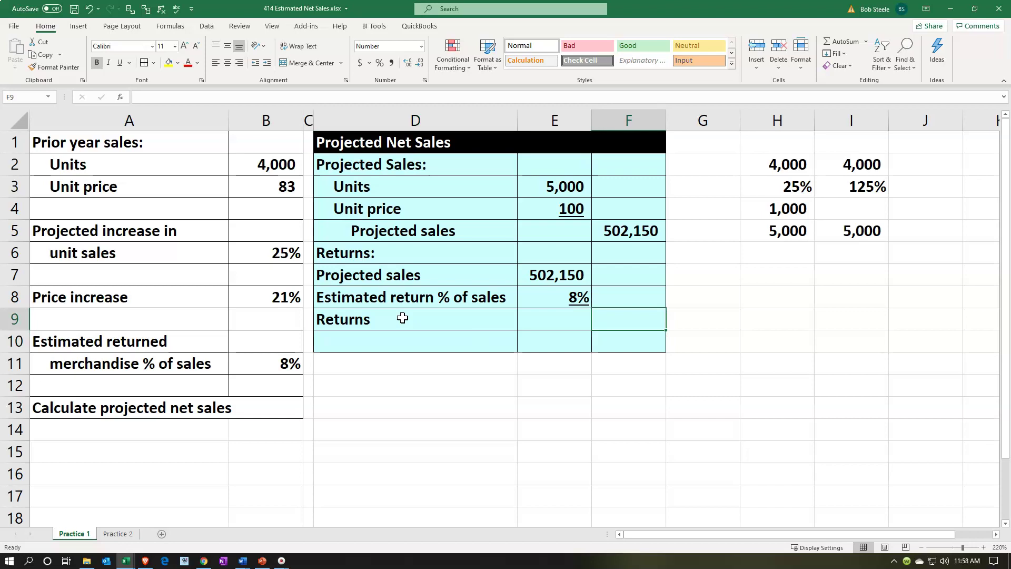
type("=")
key("Left")
key("Up")
key("Up")
type("*")
key("Left")
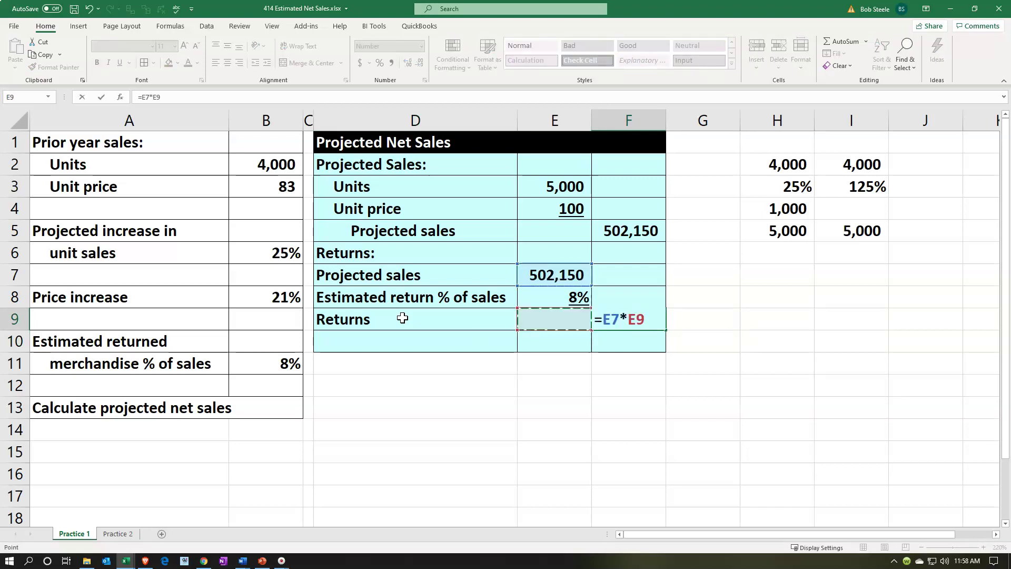
key("Up")
key("Return")
key("Up")
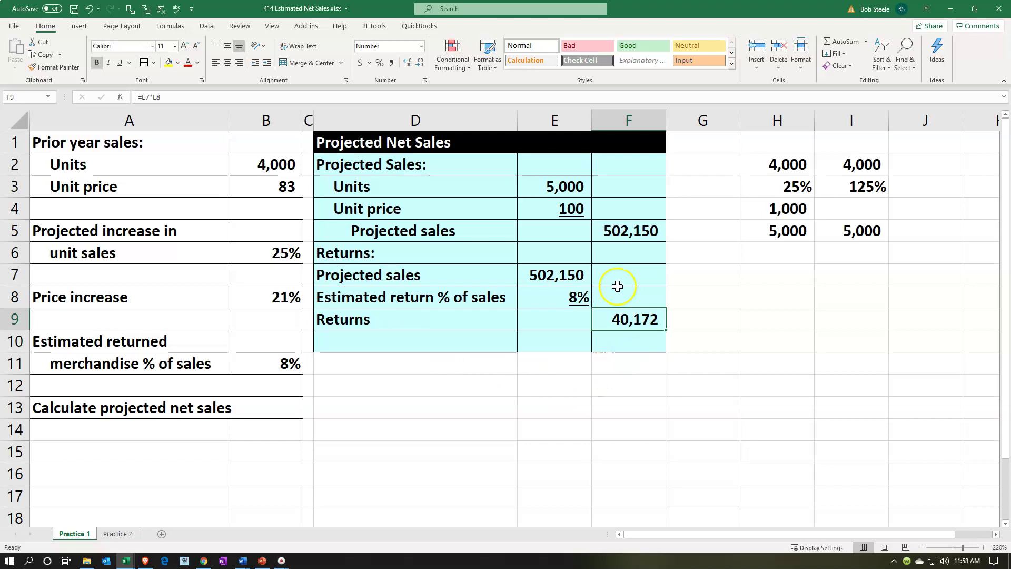
- Enter the label "Net sales" in cell D10
left_click(347, 339)
type("Net sales")
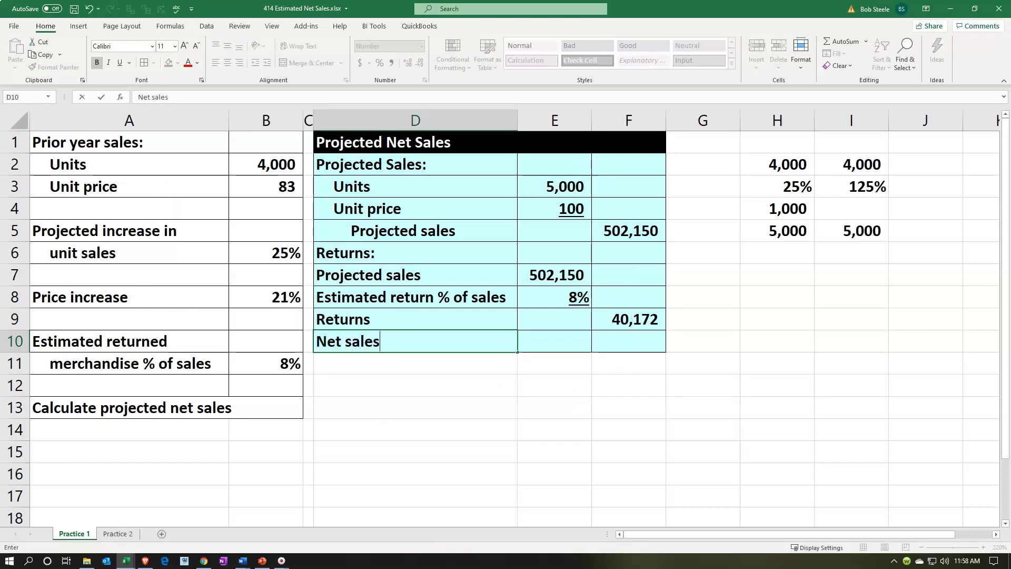
key("Right")
key("Right")
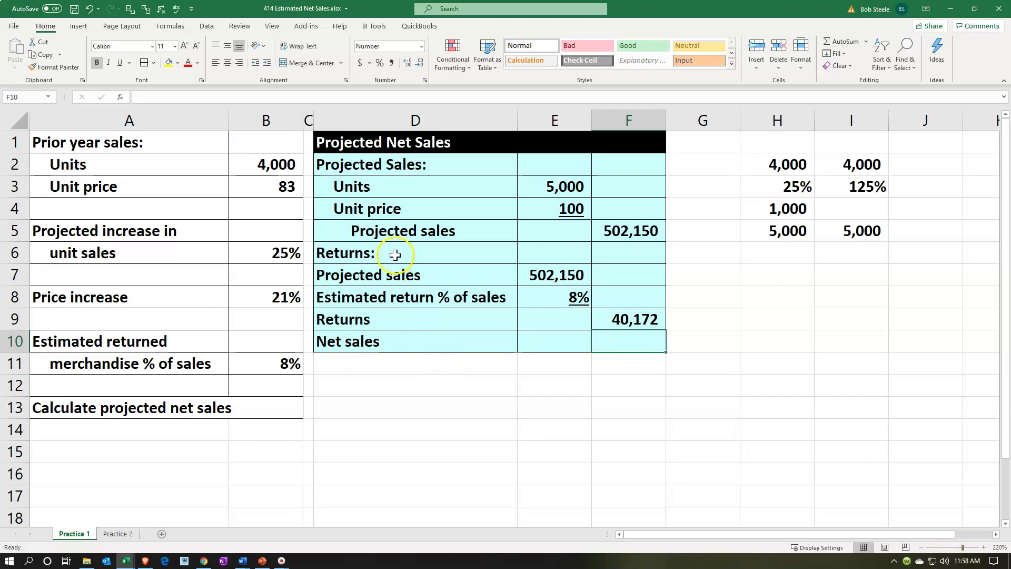
- Indent the labels in D7:D8 one level and the Returns label in D9 two levels
left_click_drag(396, 280, 401, 312)
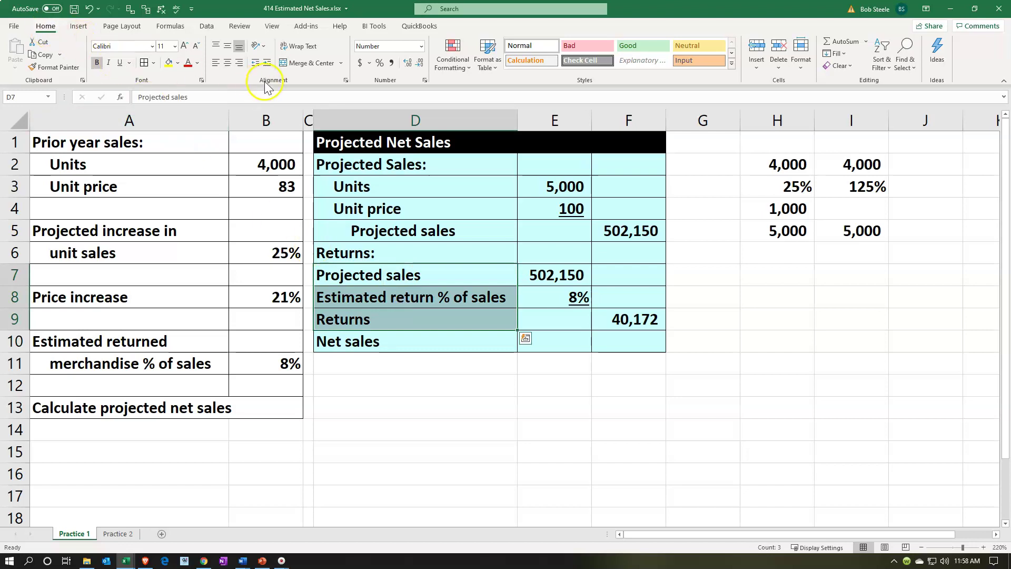
left_click(267, 63)
left_click(413, 326)
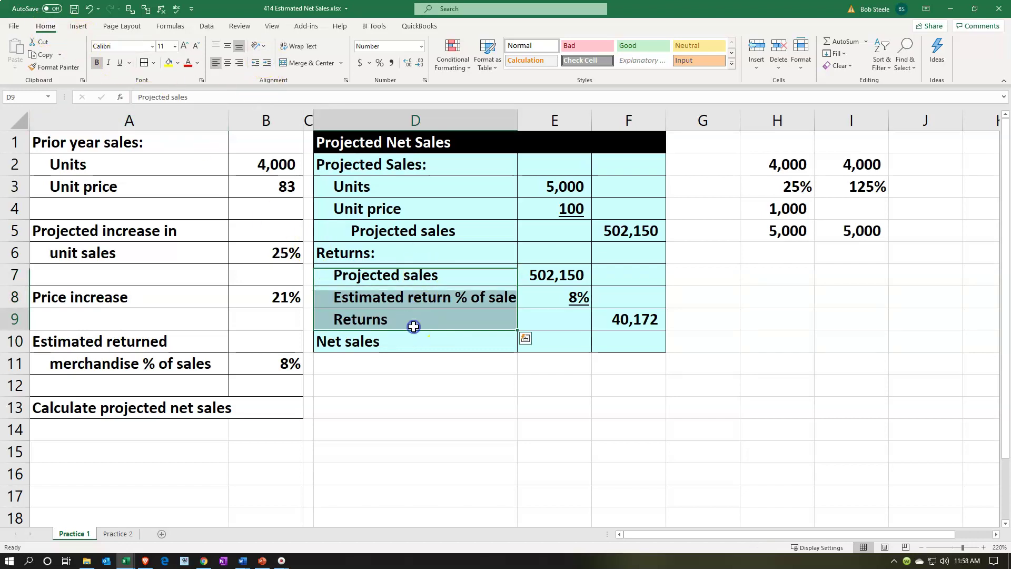
left_click(267, 63)
- Calculate net sales in cell F10 by subtracting the returns in F9 from the projected sales in F5
left_click(605, 342)
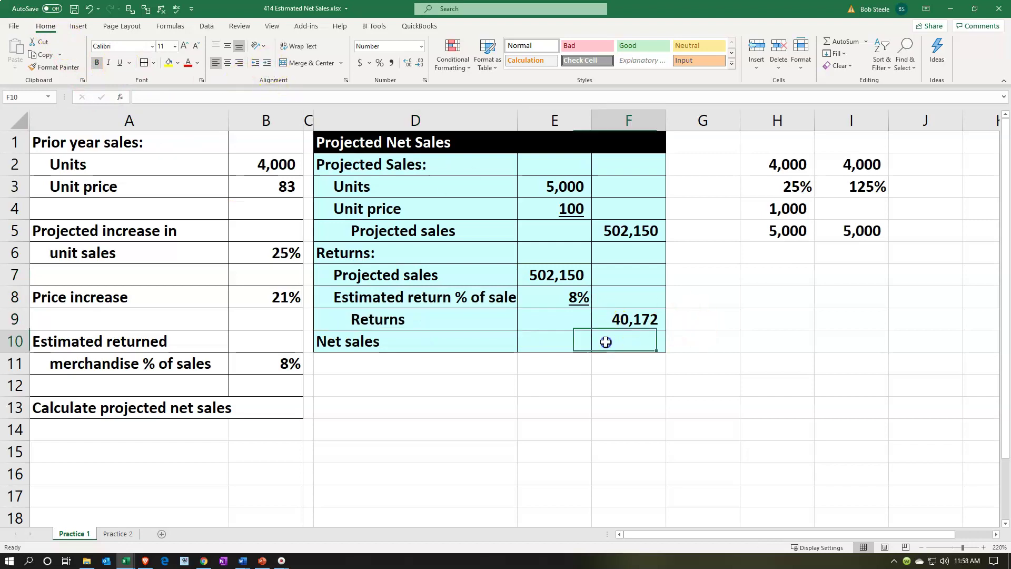
type("=")
key("Up")
key("Up")
key("Up")
key("Up")
key("Up")
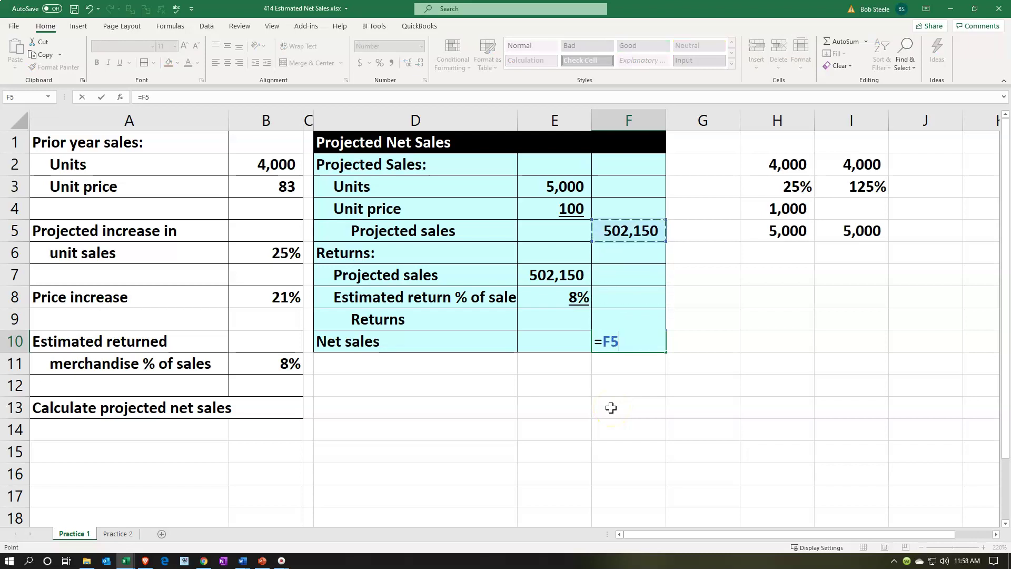
type("-")
key("Return")
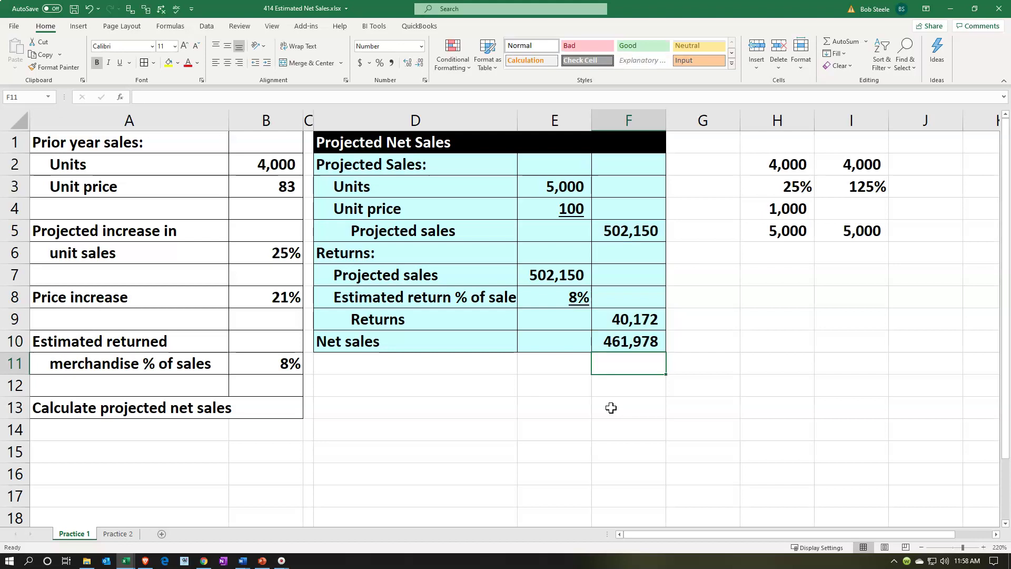
- Display the projected unit price in cell E4 with two decimal places
left_click(554, 211)
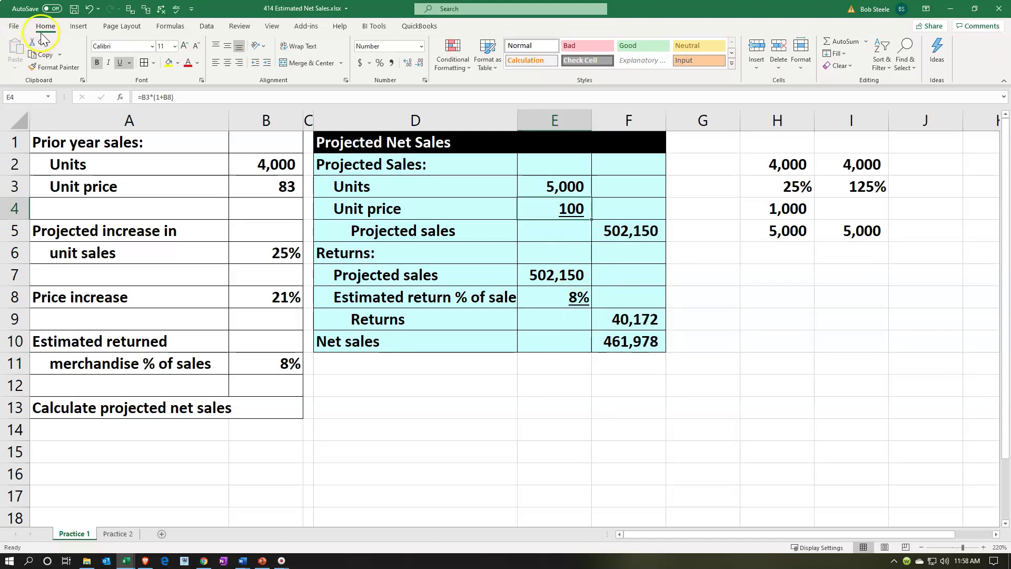
left_click(407, 63)
left_click(408, 64)
left_click(407, 64)
left_click(408, 64)
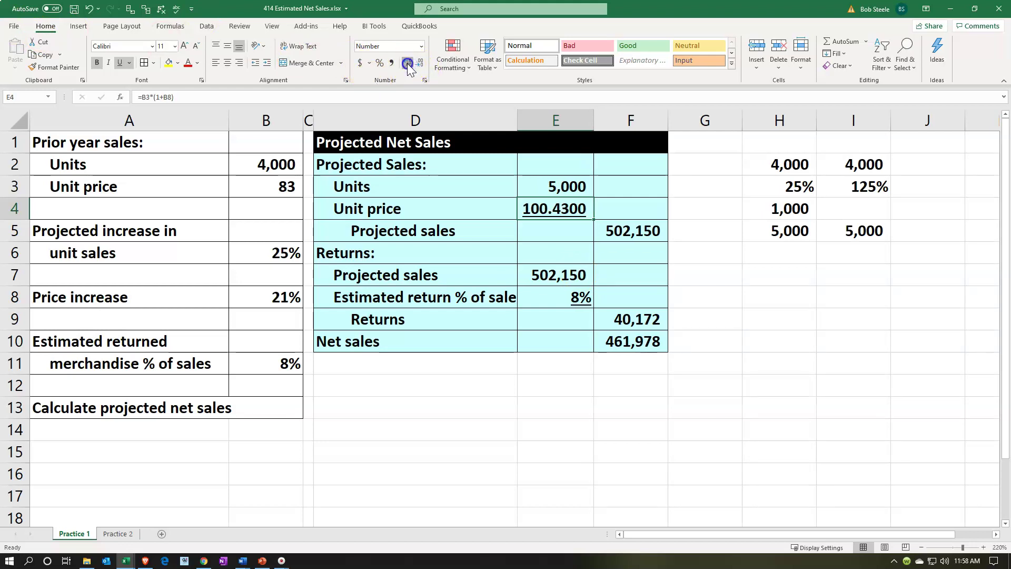
left_click(407, 64)
left_click(420, 63)
left_click(419, 63)
left_click(419, 63)
- Narrow column E slightly
left_click_drag(527, 273, 539, 313)
left_click_drag(602, 119, 592, 120)
left_click(479, 475)
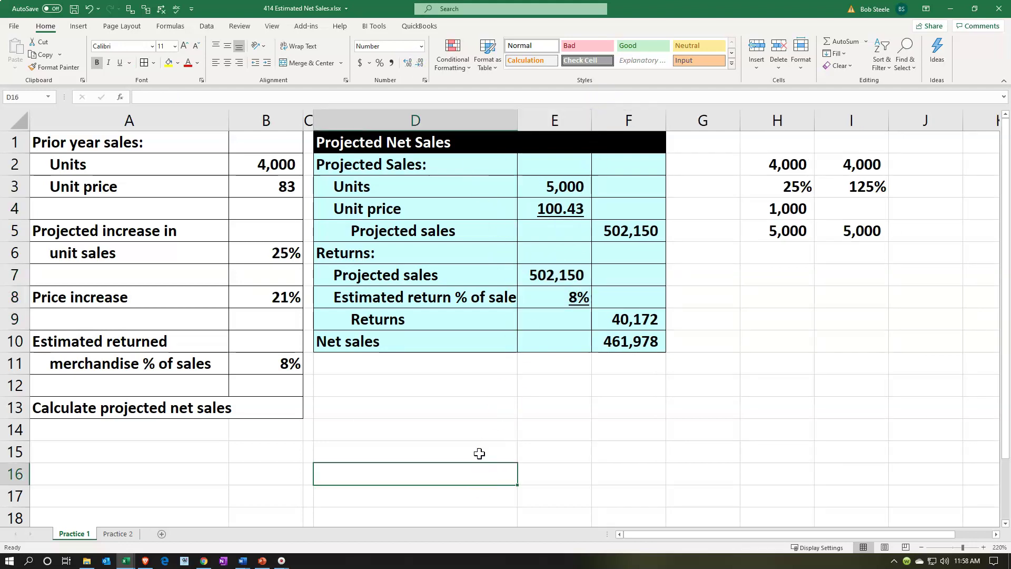
- Open the Practice 2 worksheet and review its prior year units and price, projected unit increase, price decrease and return percentage
left_click(119, 534)
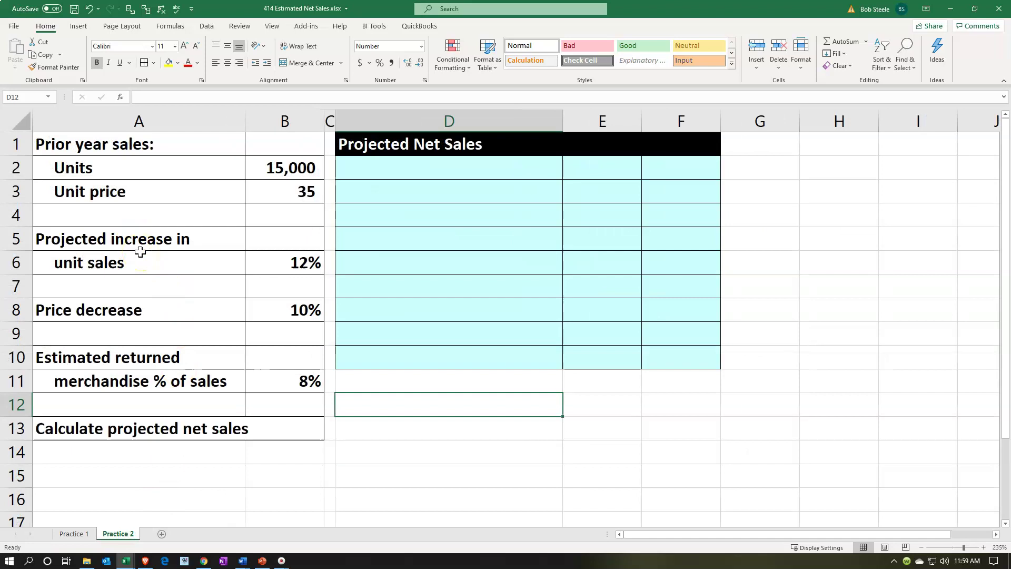
left_click(287, 181)
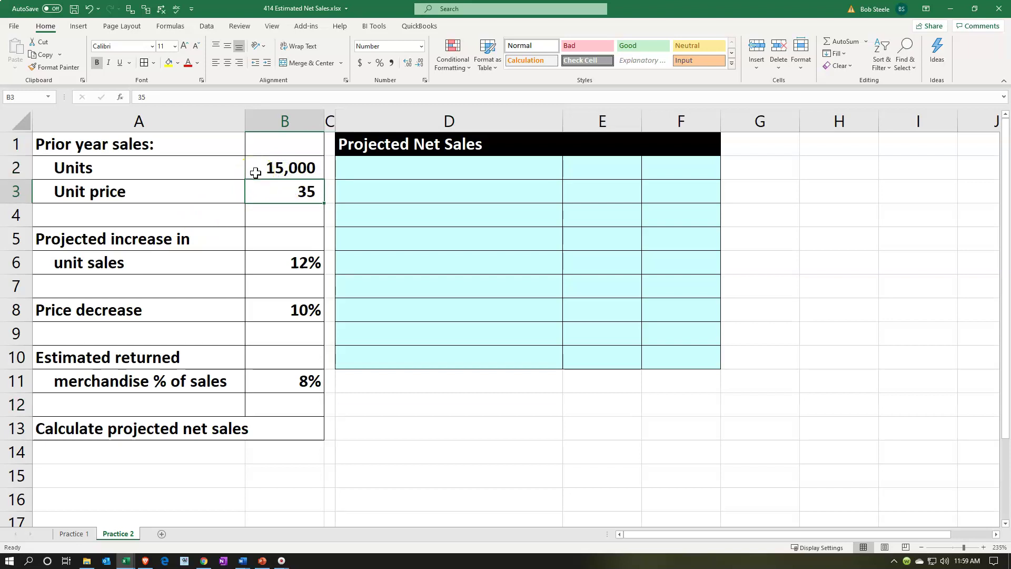
key("Down")
key("Down")
key("Down")
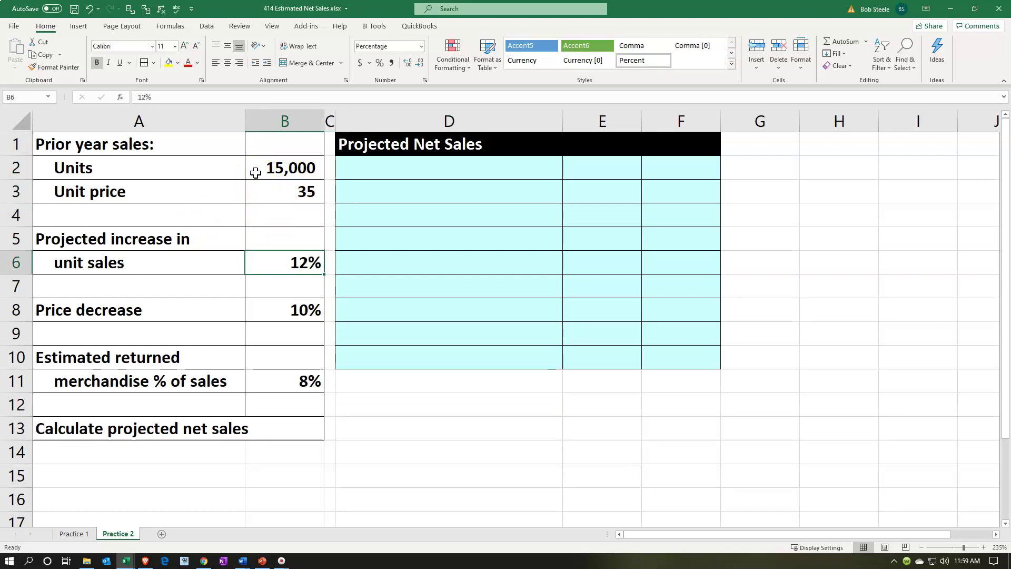
key("Down")
key("Down")
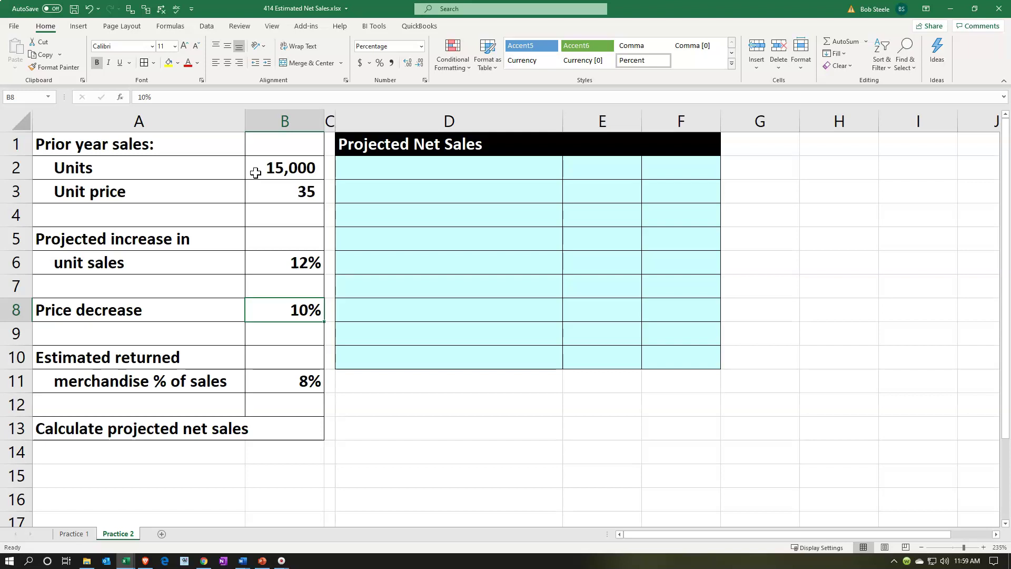
key("Up")
key("Up")
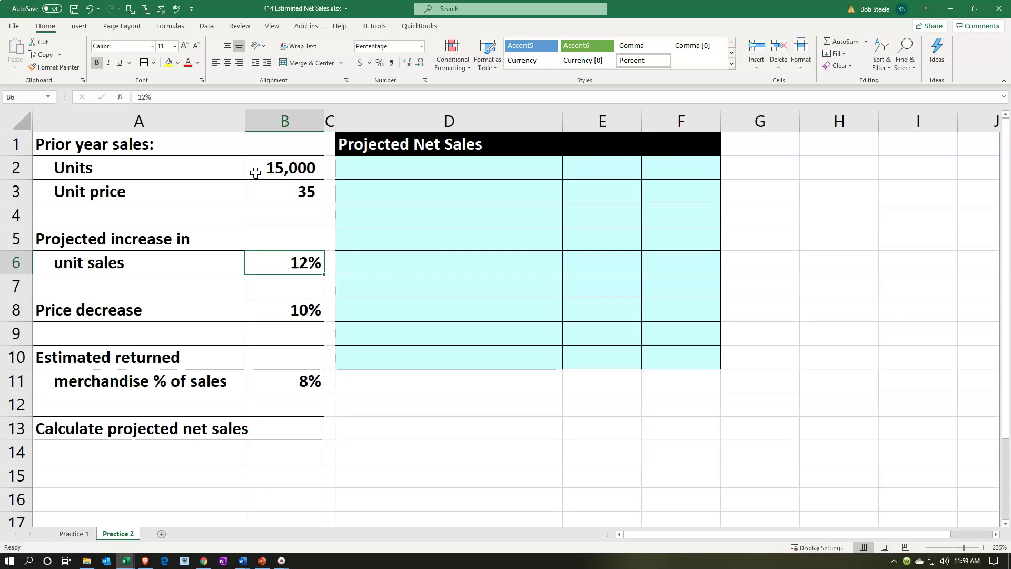
key("Down")
key("Down")
key("Down")
key("Down")
key("Down")
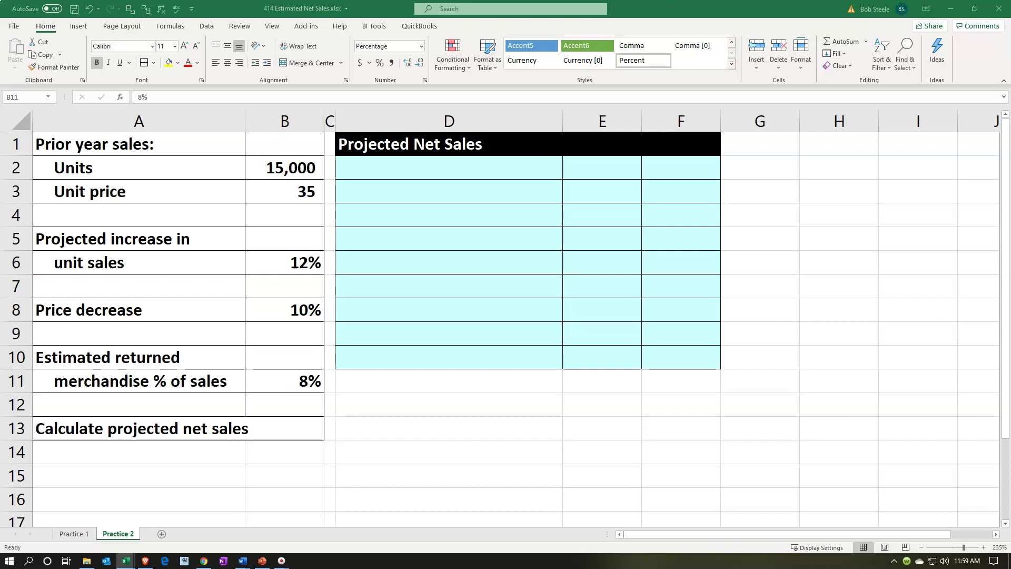
- Enter the heading "Projected Sales:" in cell D2 and the label "Units" in D3
left_click(395, 171)
type("Projected Sales:")
key("Right")
key("Down")
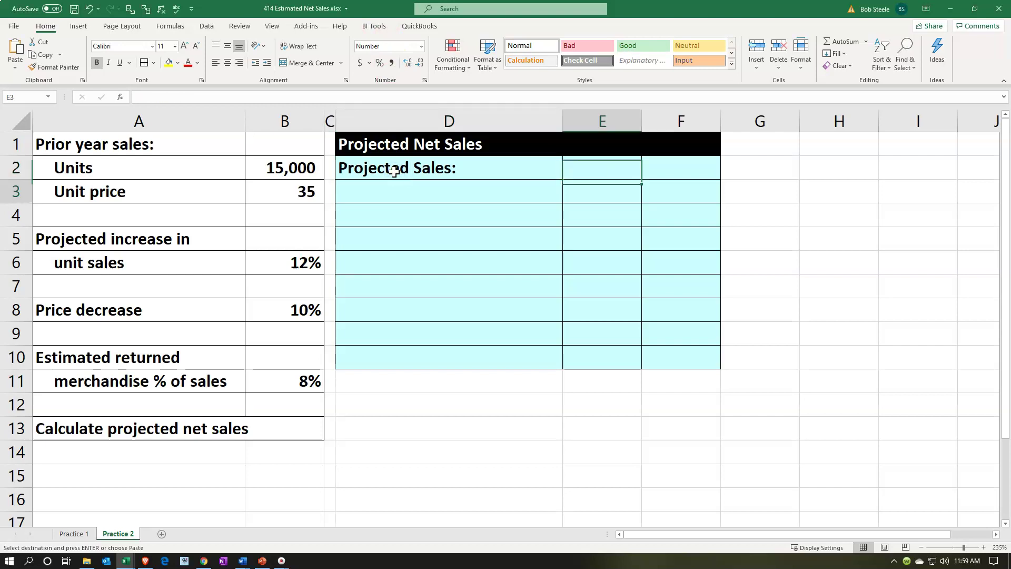
key("Left")
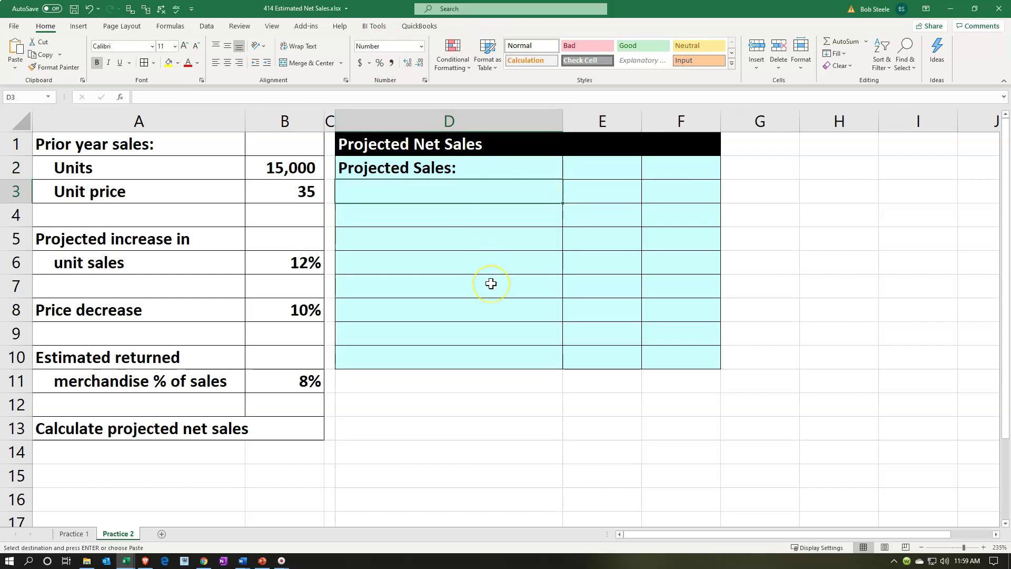
type("Units")
- Calculate the projected units in E3 with the formula =B2*(1+B6)
key("Tab")
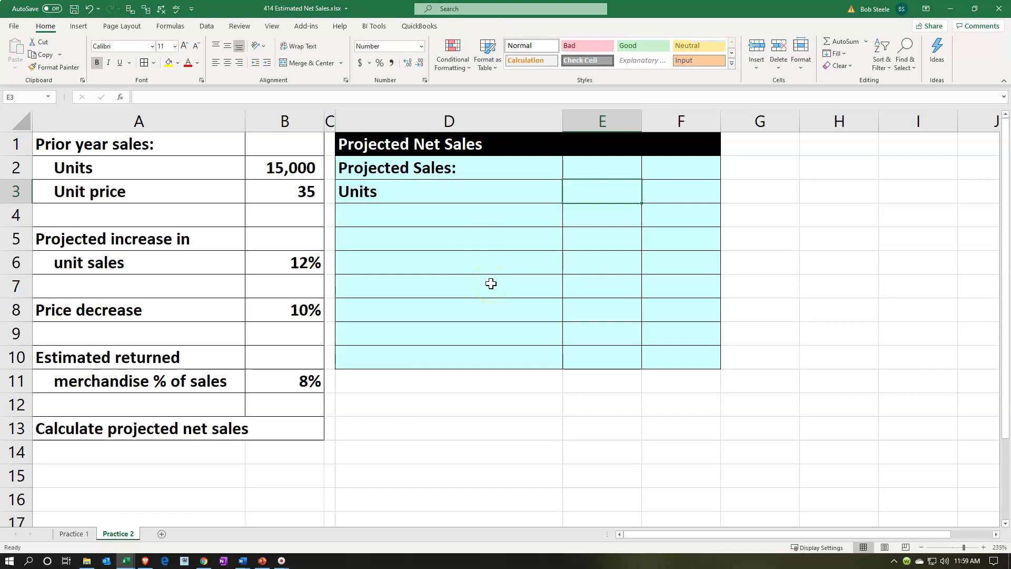
type("=")
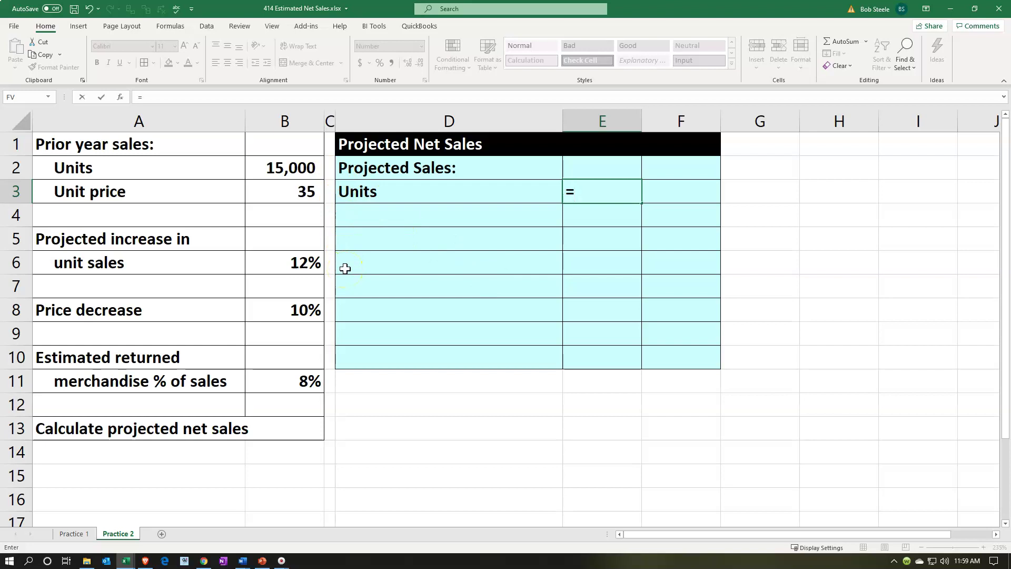
key("Left")
key("Left")
key("Left")
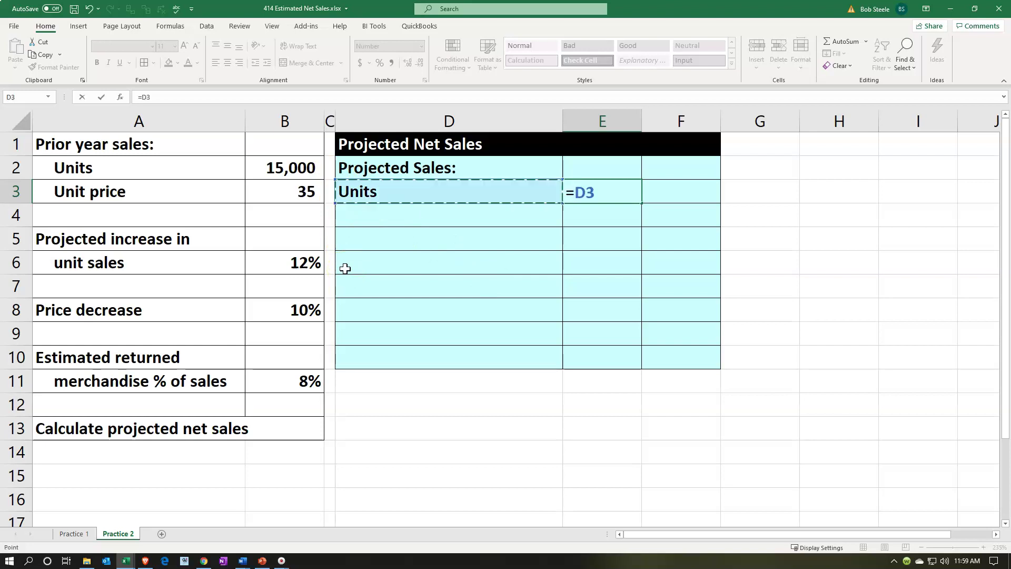
key("Up")
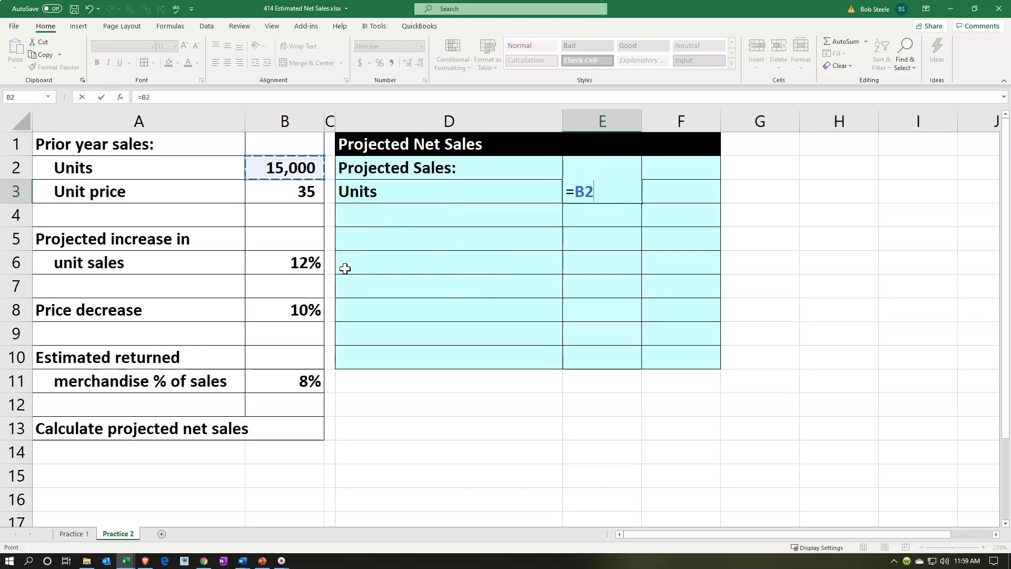
type("*(1+")
key("Down")
key("Down")
key("Down")
key("Left")
key("Left")
key("Left")
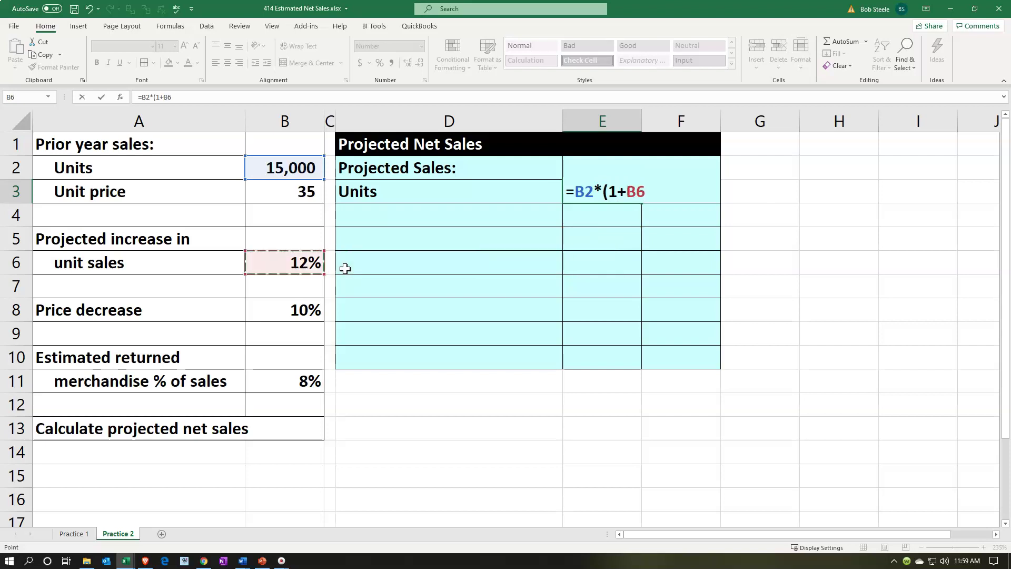
type(")")
key("Return")
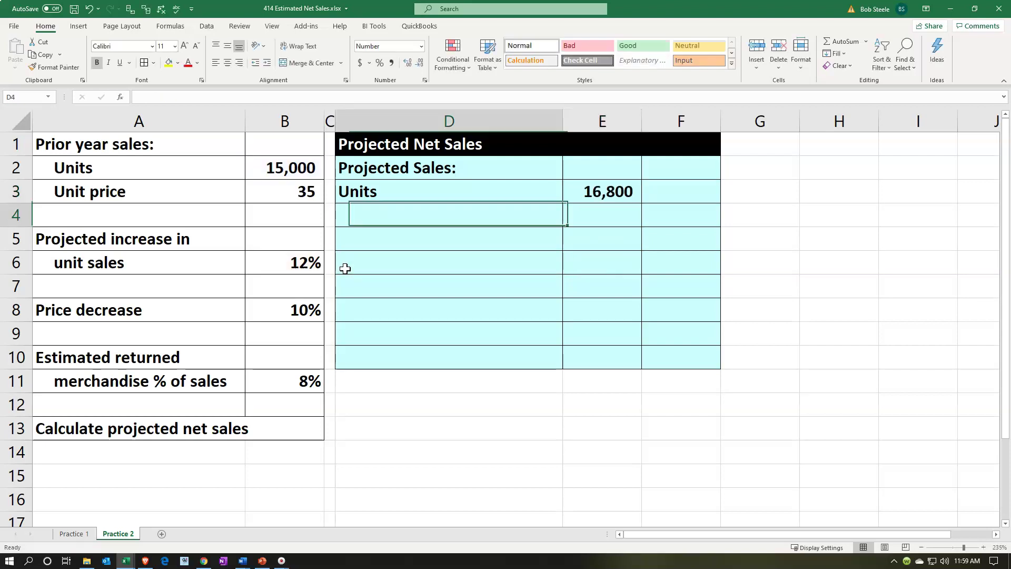
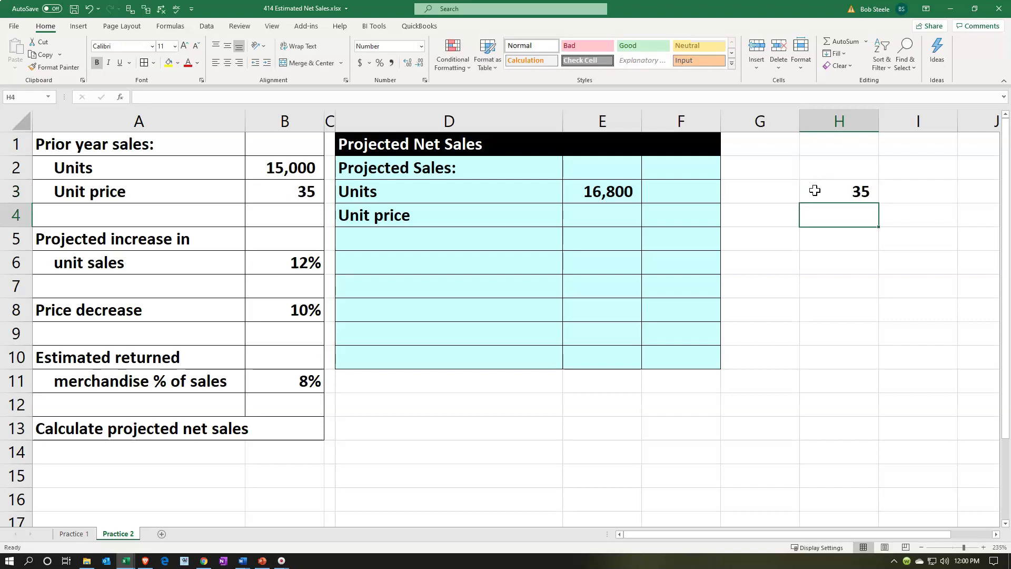
- Enter the price decrease rate of 0.1 in H4 and format it as a percentage
type(".1")
key("Return")
key("Up")
left_click(379, 63)
key("Return")
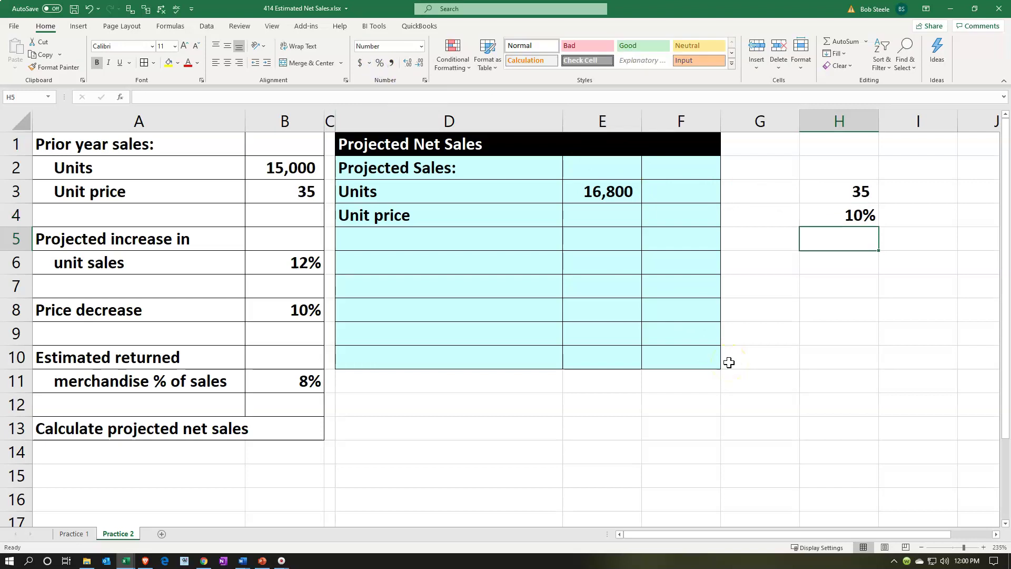
- Calculate the price decrease amount in H5 as =H3*H4 and display it with two decimal places
type("=")
key("Up")
key("Up")
type("*")
key("Up")
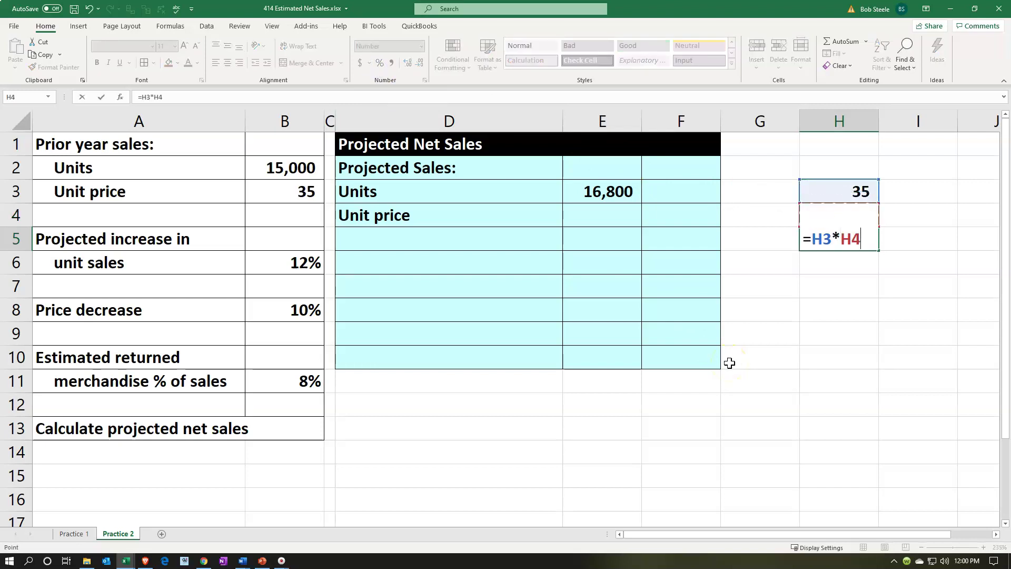
key("Return")
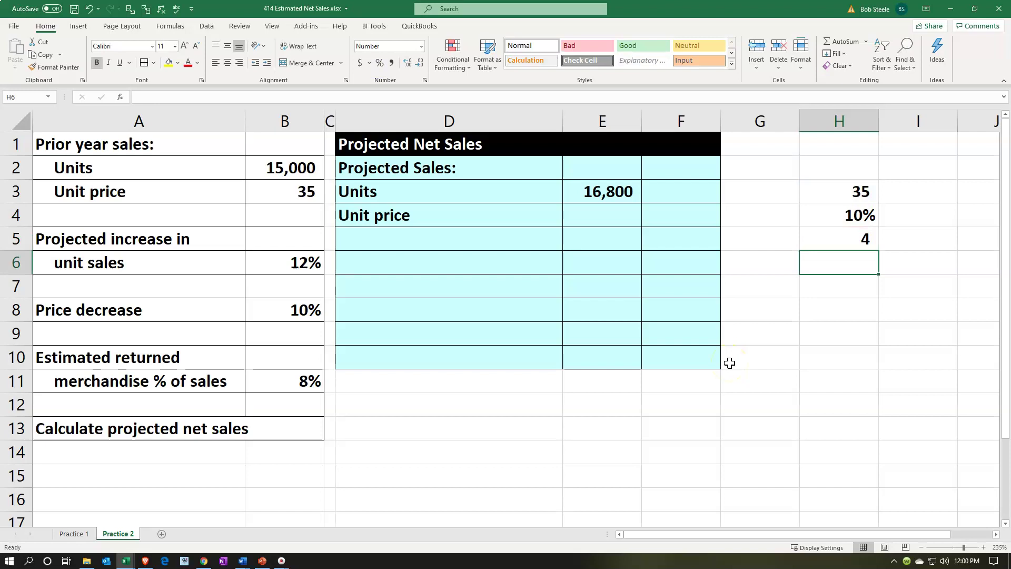
left_click(832, 237)
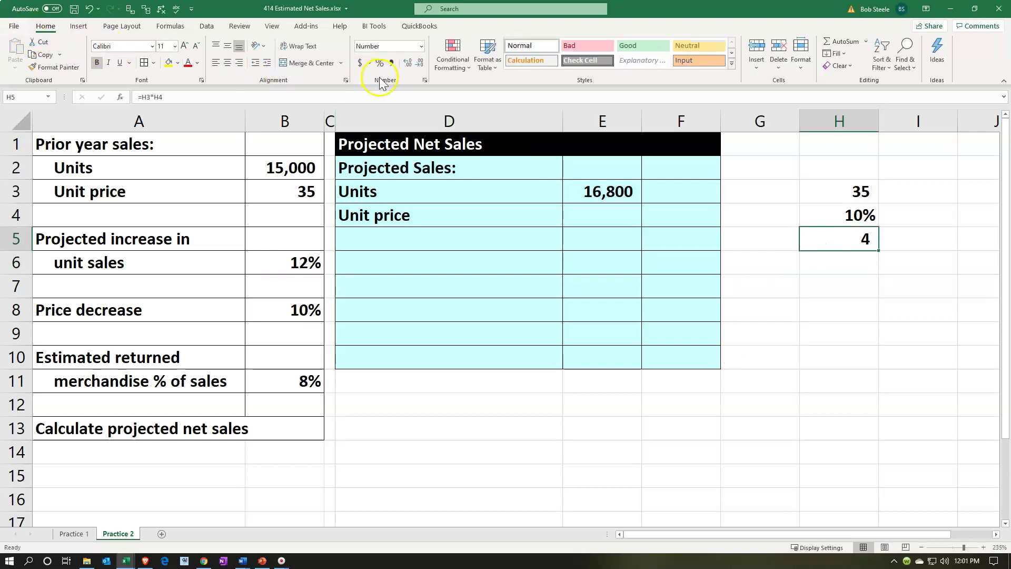
left_click(406, 66)
left_click(406, 66)
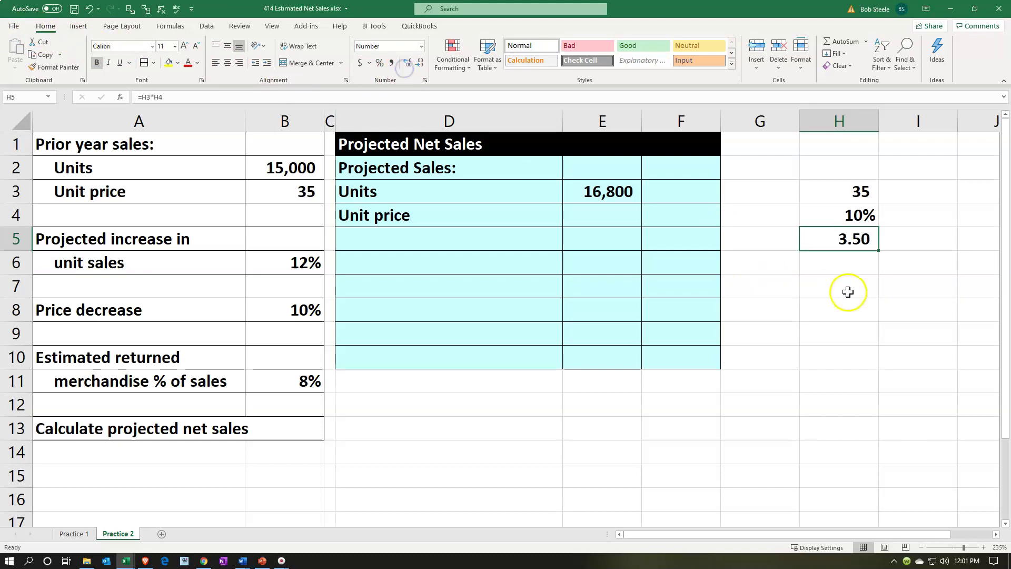
- Calculate the reduced unit price in H6 as =H3-H5 and display it with two decimal places
left_click(840, 261)
type("=")
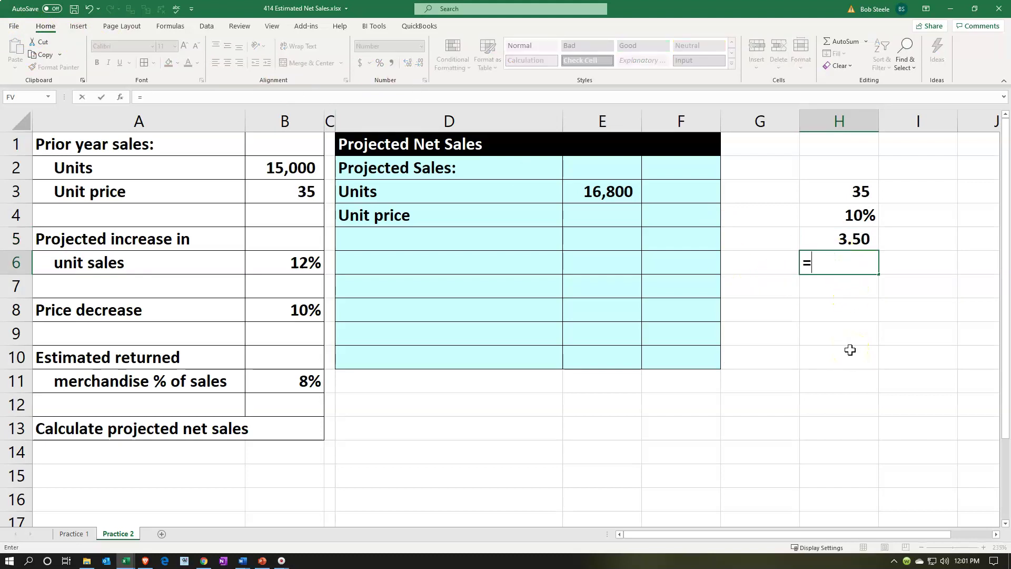
key("Up")
key("Up")
key("Up")
type("-")
key("Up")
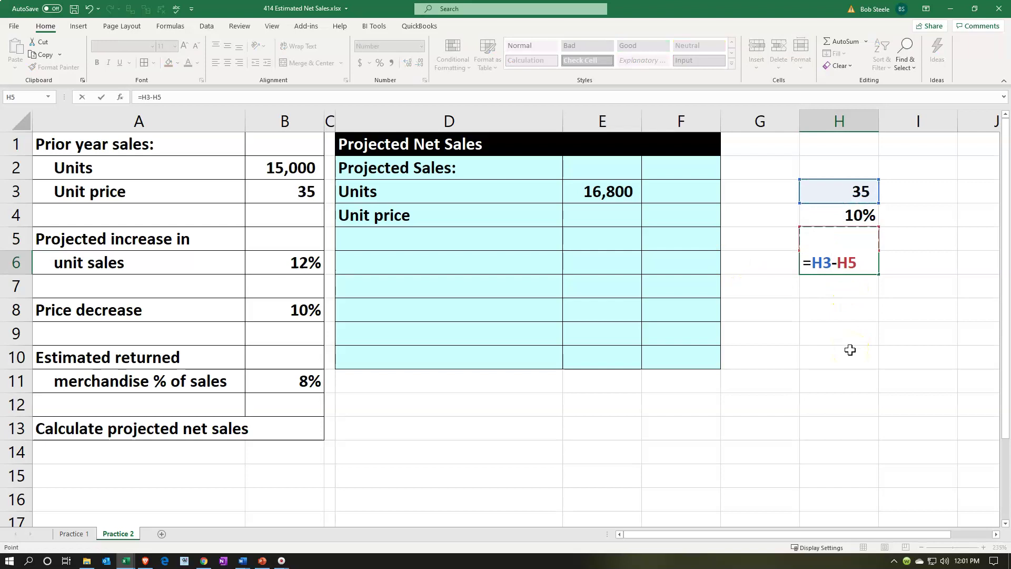
key("Return")
key("Up")
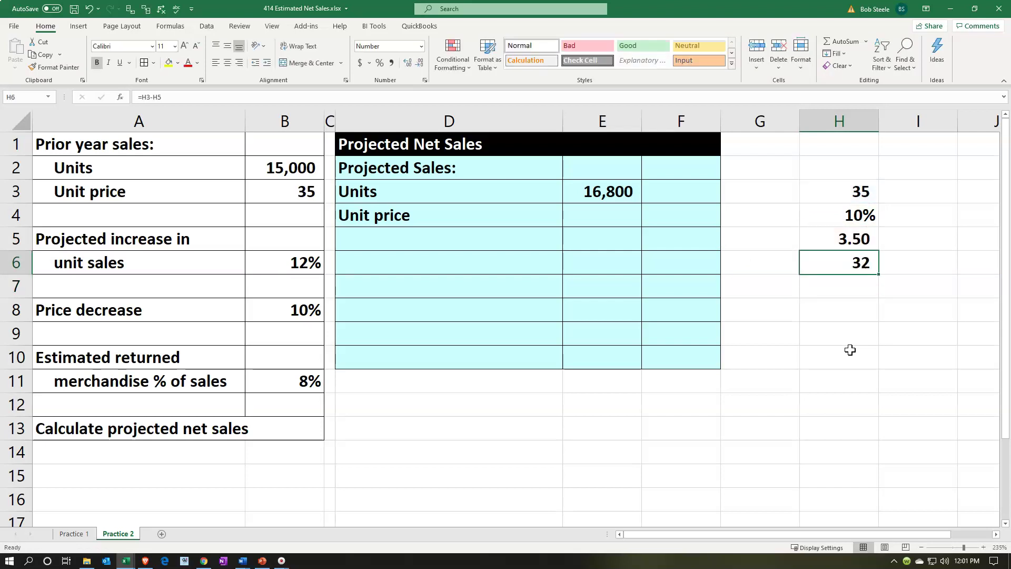
left_click(406, 67)
left_click(406, 67)
- Link I3 to the unit price in H3 to begin an alternative side calculation
key("Right")
key("Up")
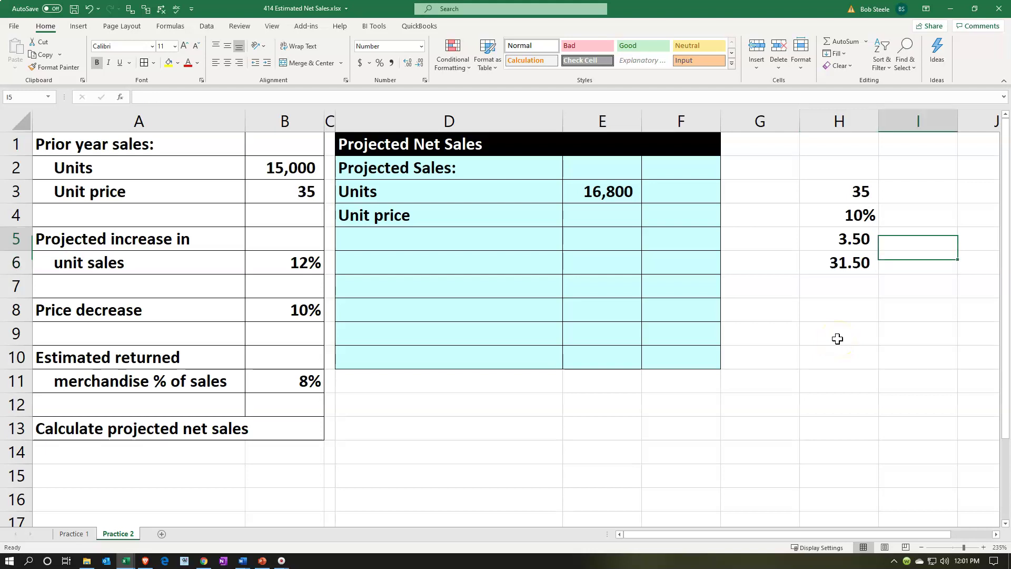
key("Up")
key("Up")
type("+")
key("Left")
key("Return")
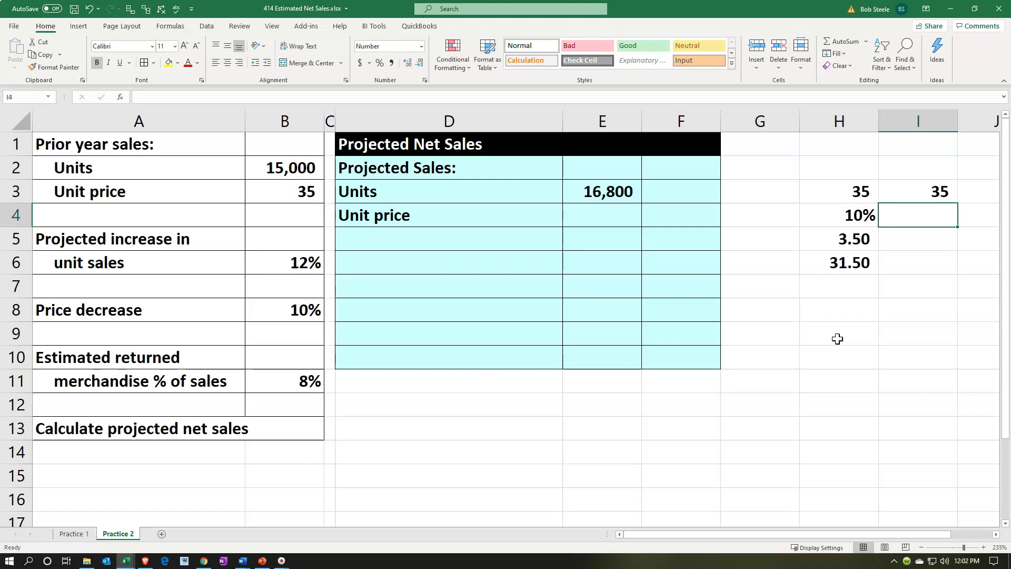
- Calculate the remaining price percentage in I4 as =1-H4 and format it as a percentage
type("=")
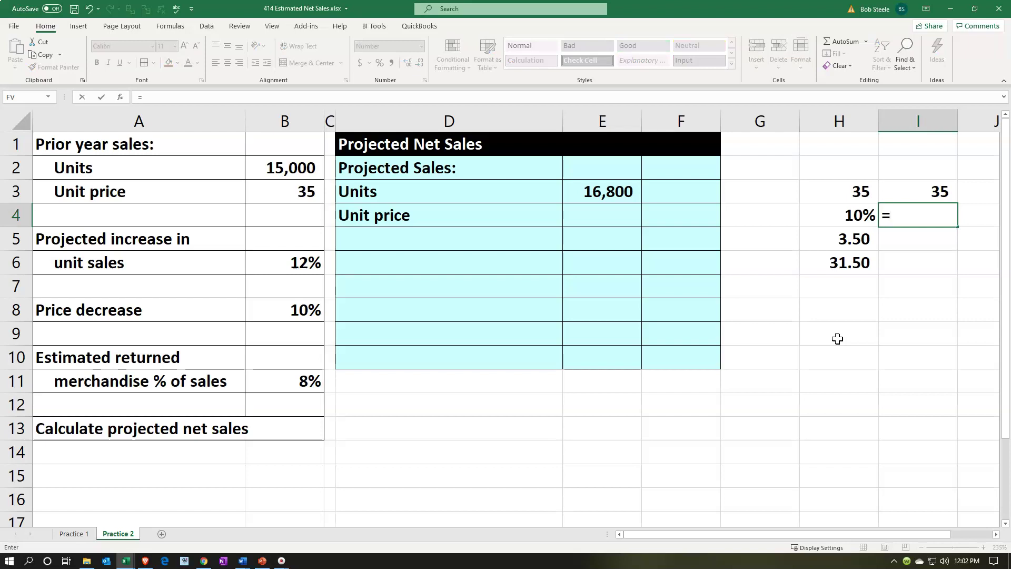
type("1-")
key("Left")
key("Return")
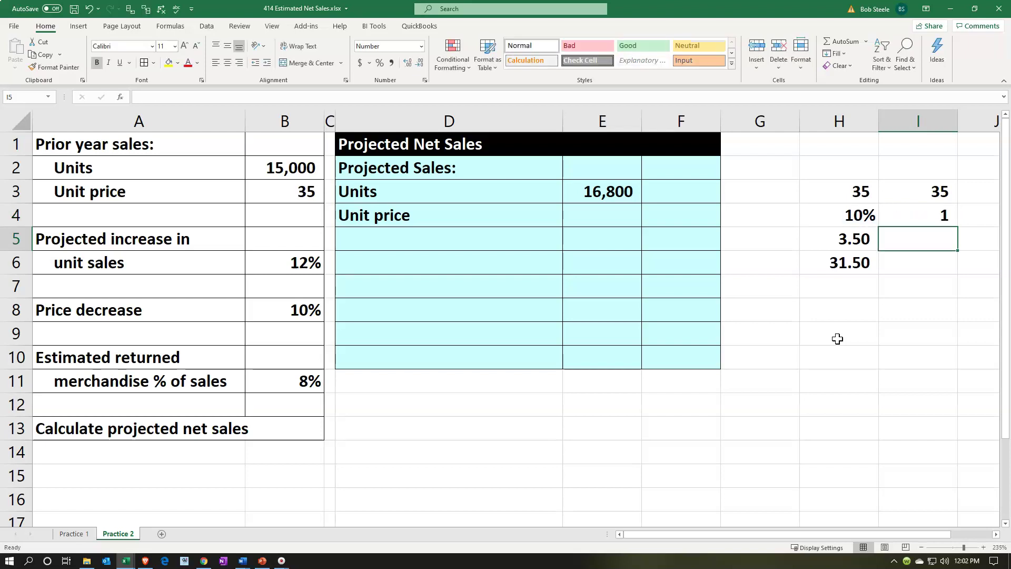
key("Up")
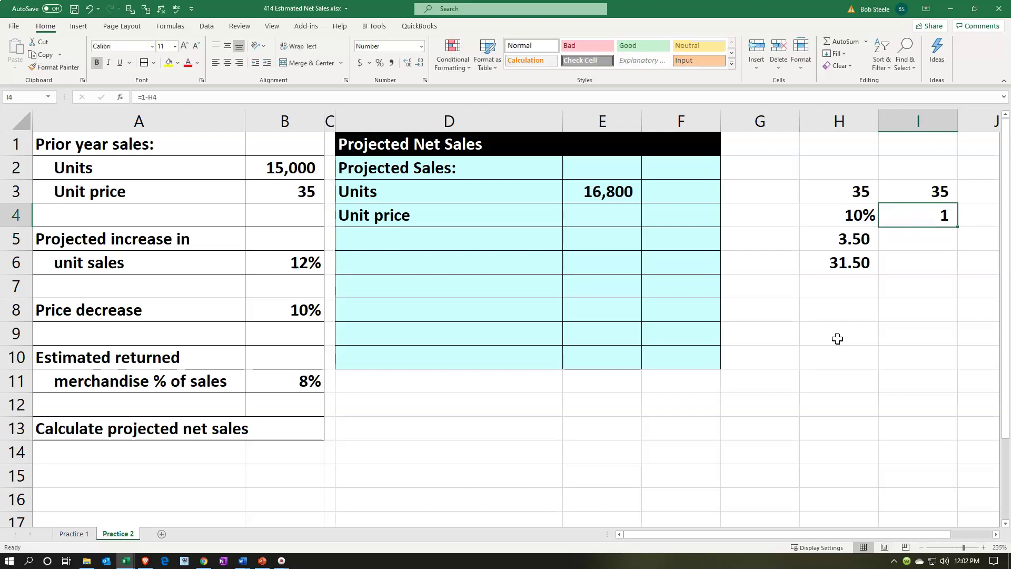
left_click(378, 62)
- Copy the two-decimal number formatting from H5:H6 to I5:I6
left_click_drag(842, 238, 841, 253)
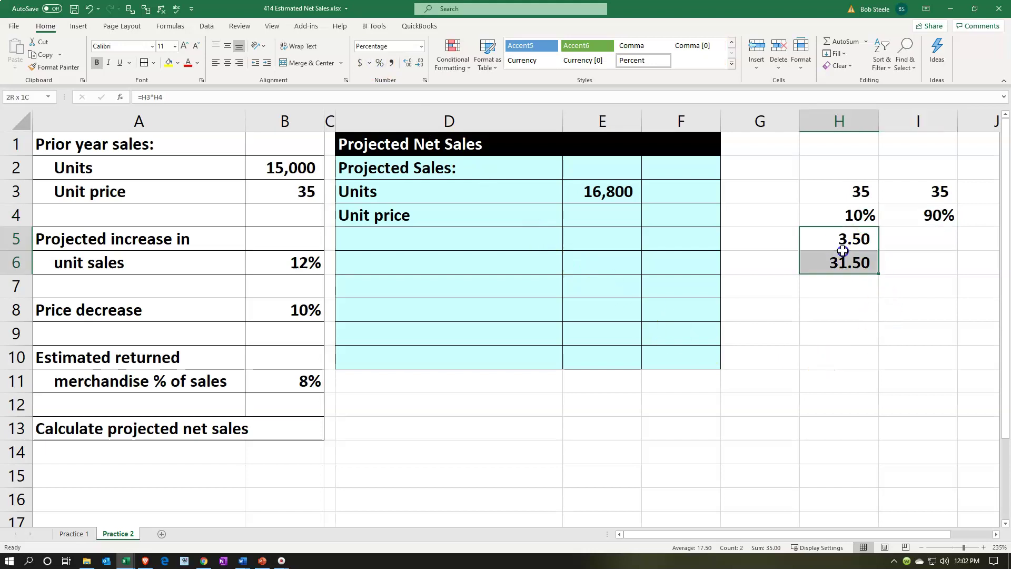
left_click(55, 67)
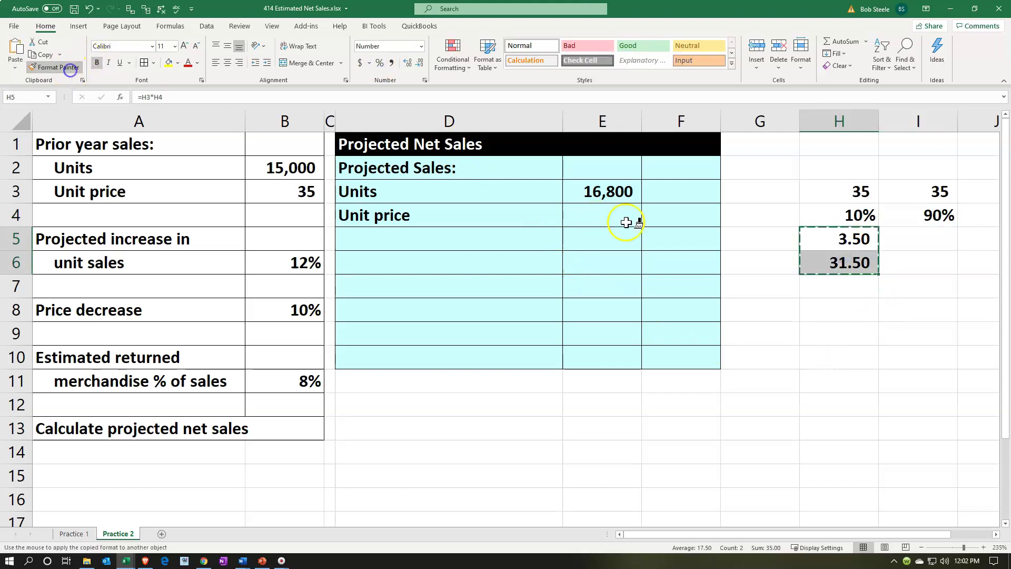
left_click(899, 236)
left_click(925, 268)
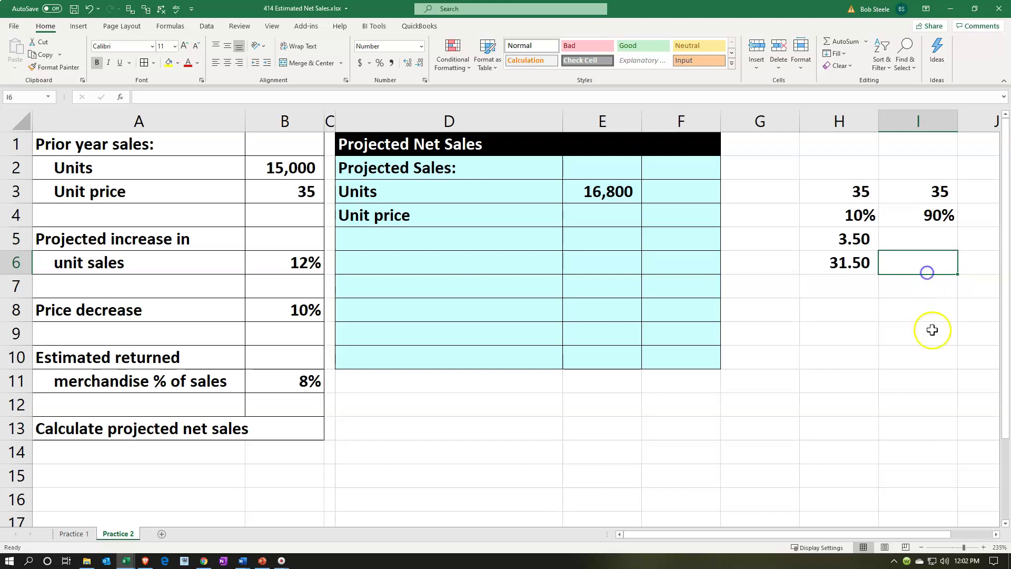
- Calculate the reduced unit price in I6 with the formula =I3*I4
type("=")
key("Up")
key("Up")
key("Up")
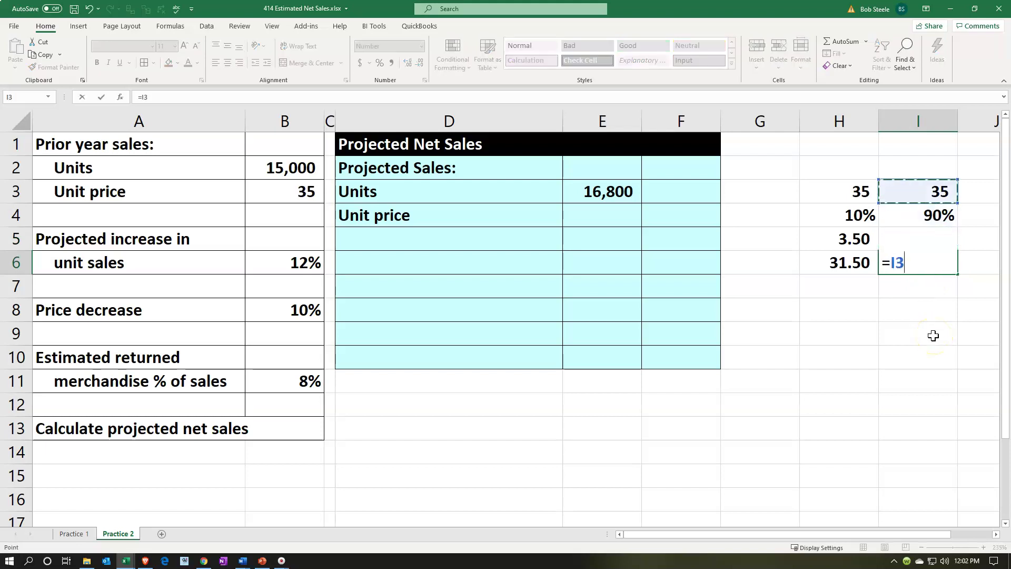
type("*")
key("Up")
key("Up")
key("Return")
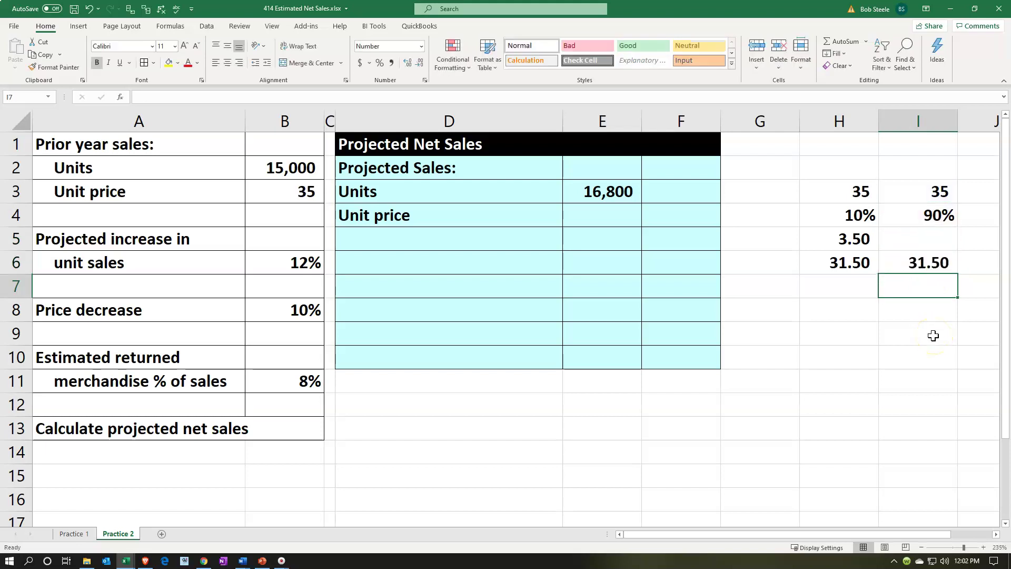
key("Up")
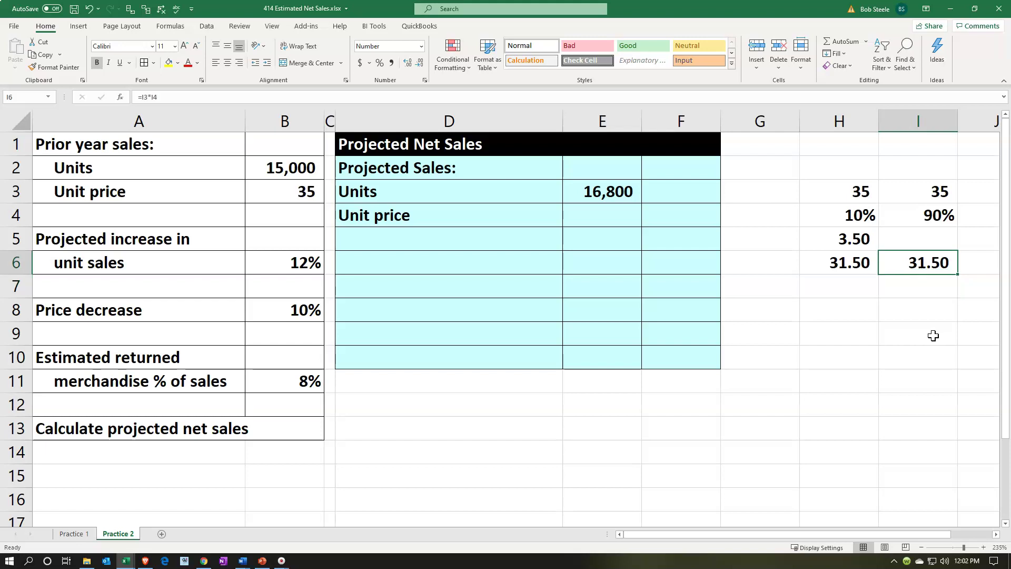
- Calculate the projected unit price in E4 with the formula =B3*(1-B8)
key("Left")
key("Left")
key("Left")
key("Left")
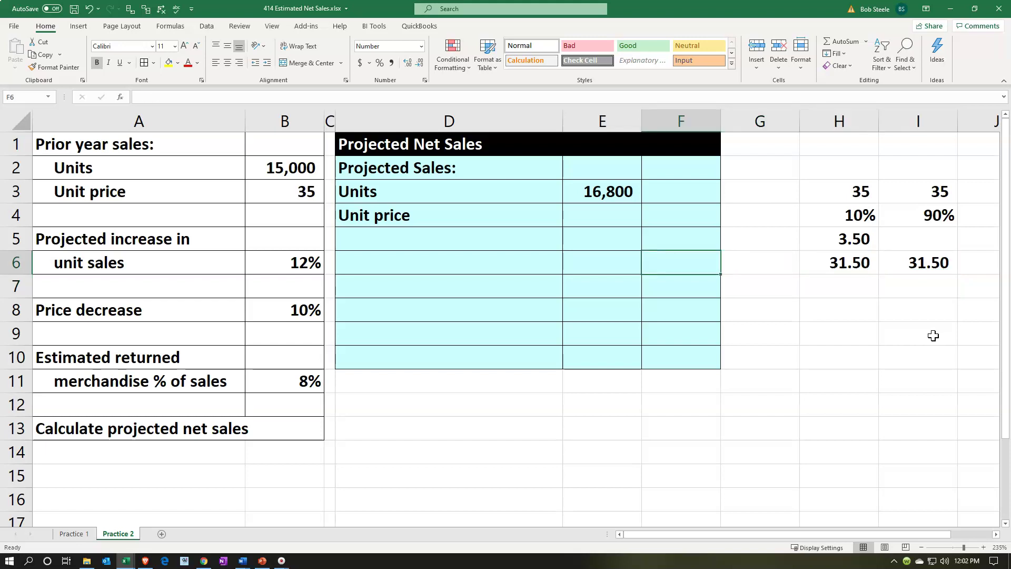
key("Up")
key("Up")
type("=")
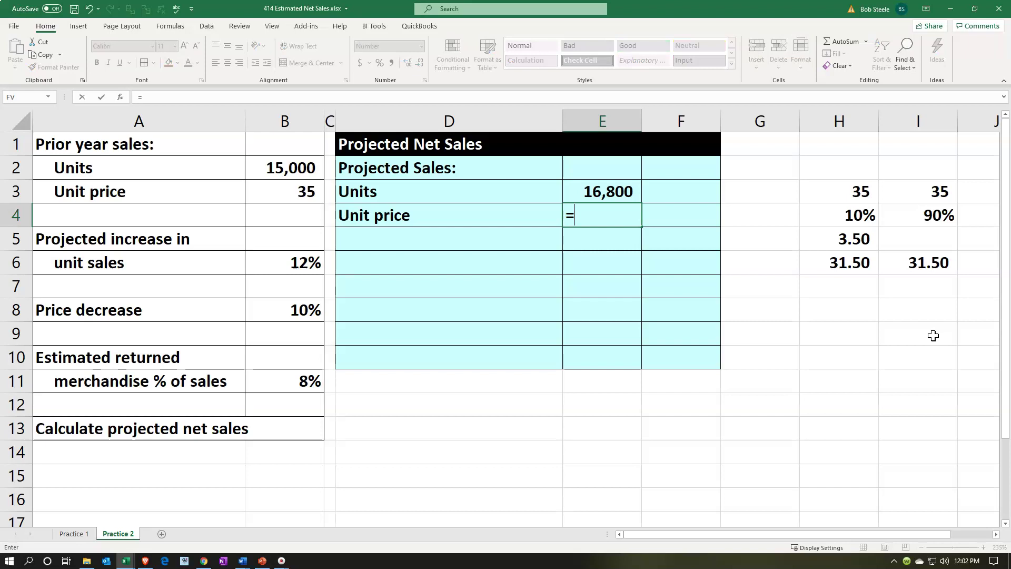
key("Left")
key("Left")
key("Left")
key("Up")
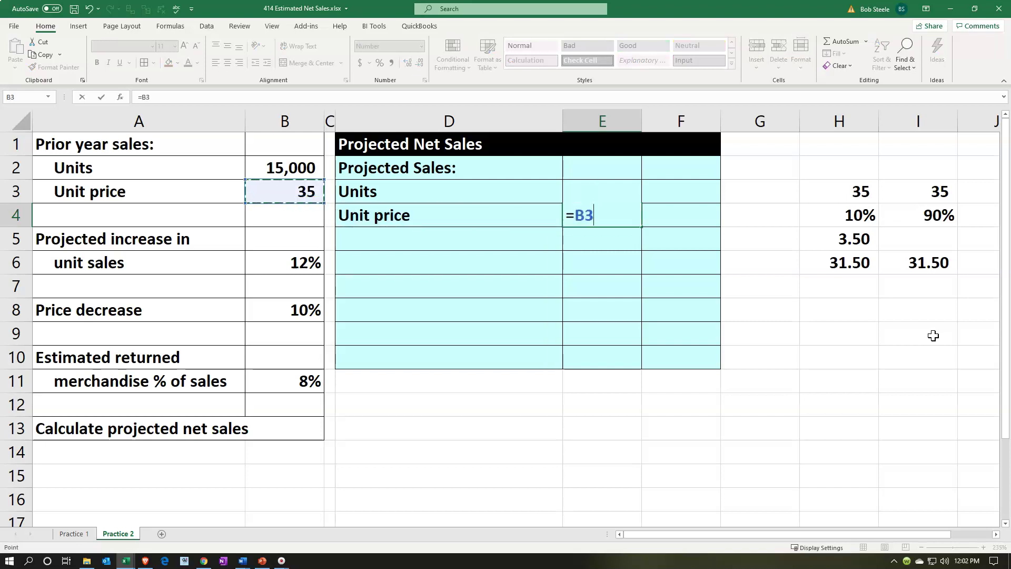
type("*")
key("Down")
key("Down")
key("Down")
key("Left")
key("Left")
key("Left")
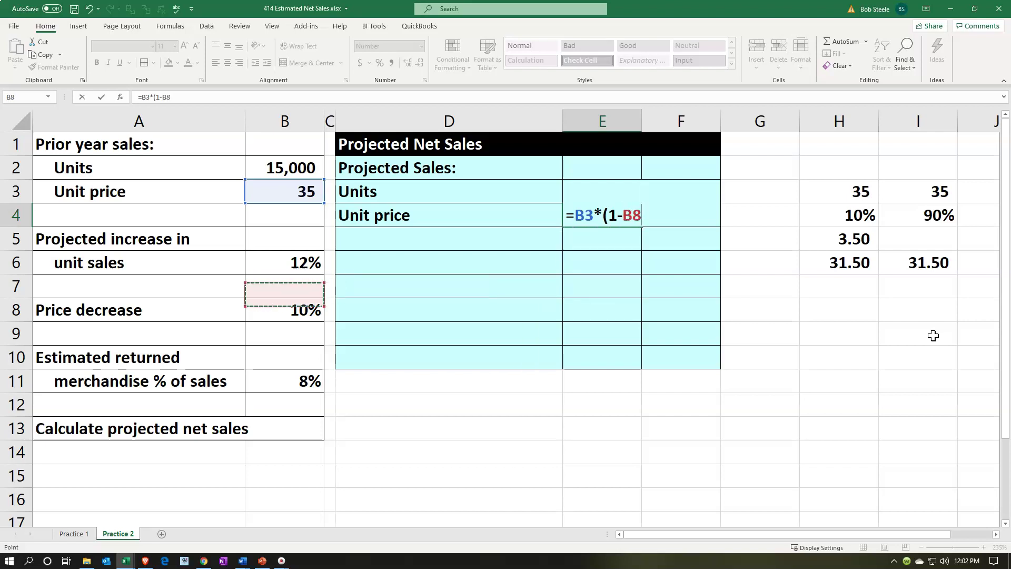
key("Down")
type(")")
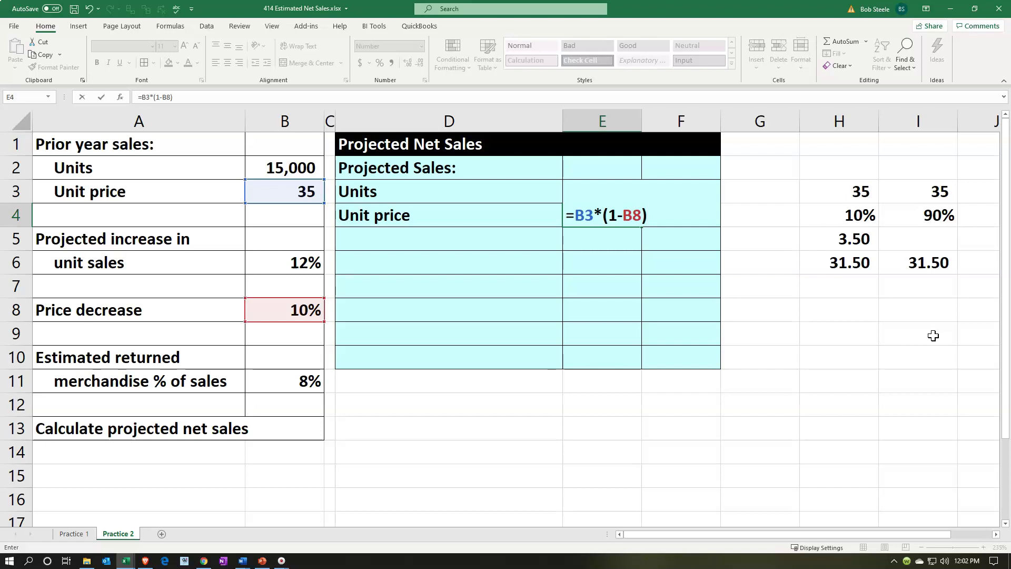
key("Return")
- Show two decimal places for the projected unit price in E4 of Practice 2
left_click(624, 216)
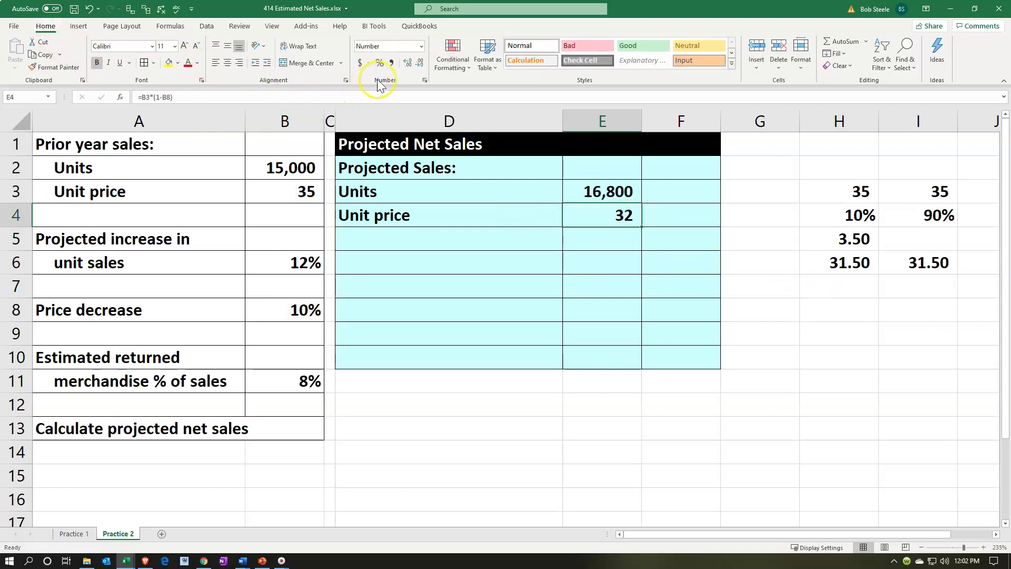
left_click(407, 62)
left_click(407, 63)
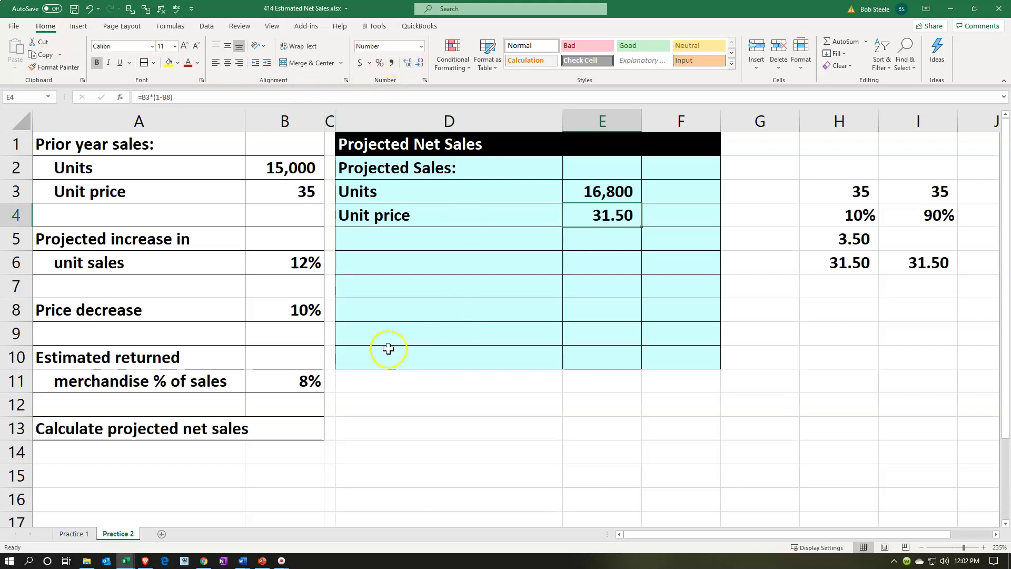
left_click(289, 310)
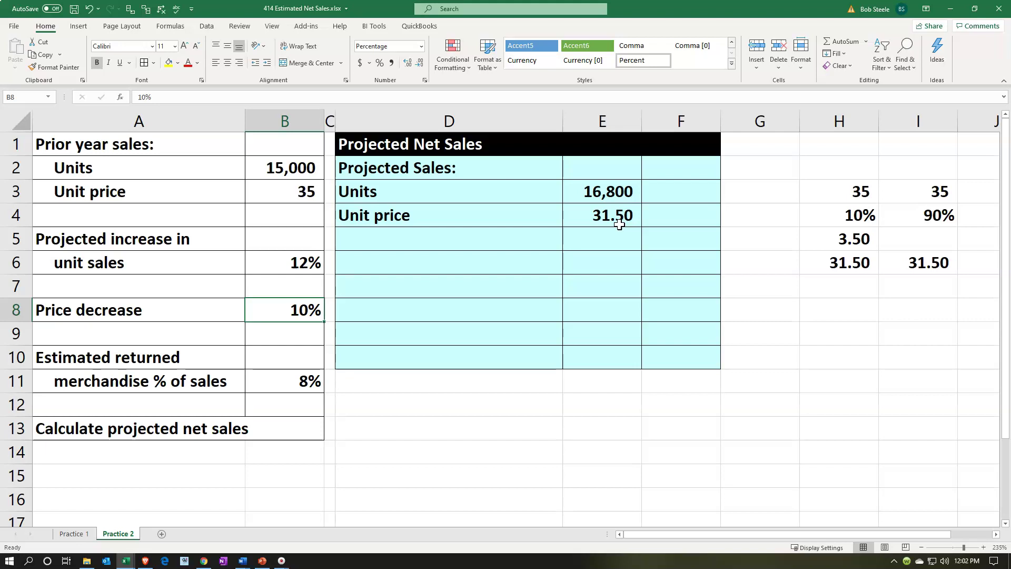
- Enter the label "Projected sales" in D5
left_click(461, 240)
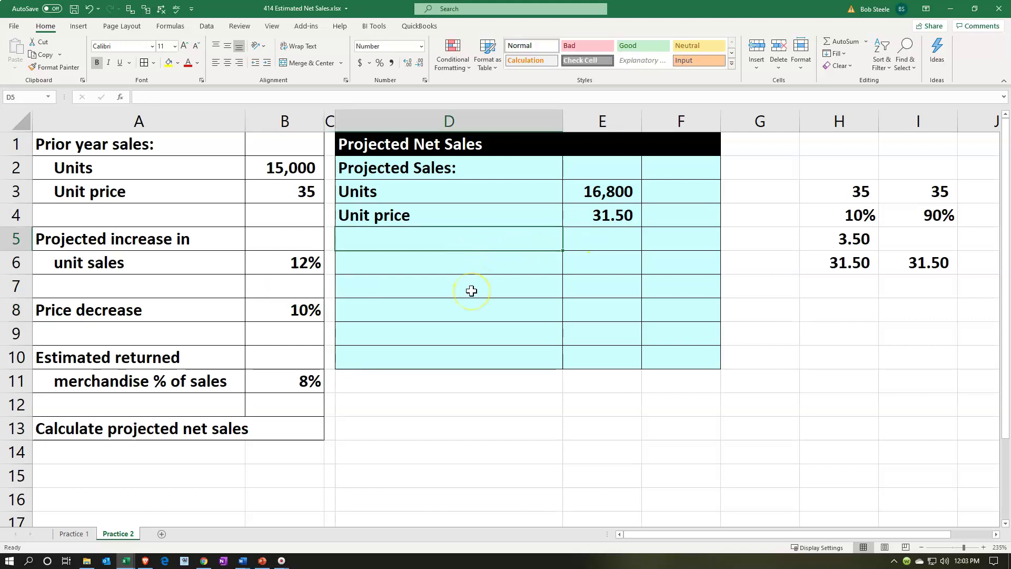
type("Pro")
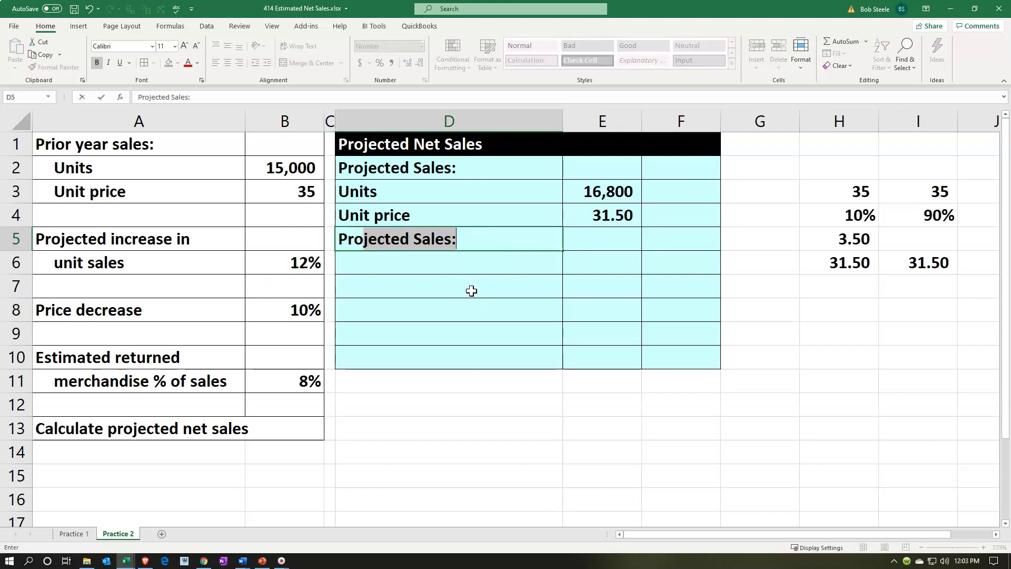
type("jectd ")
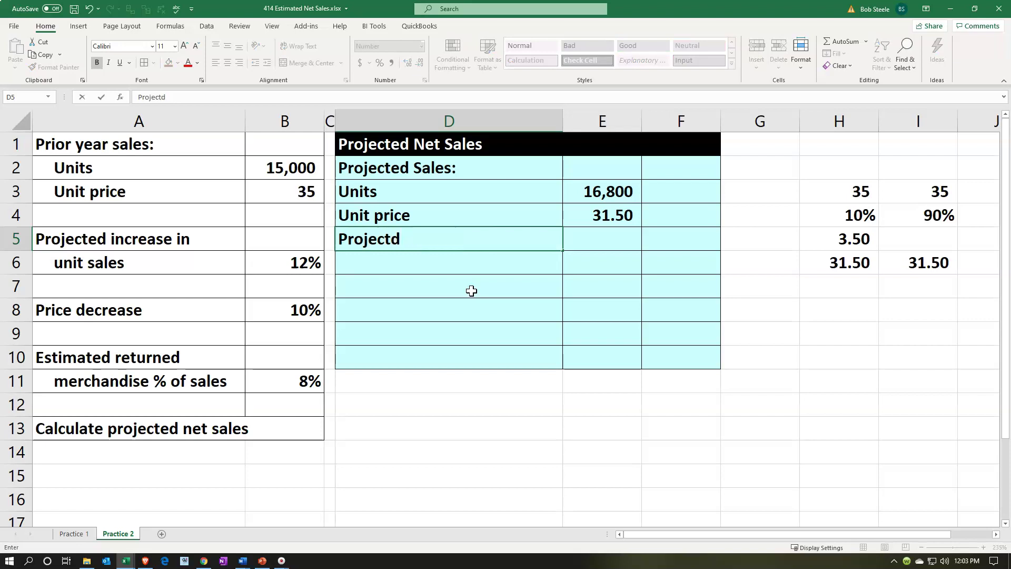
key("BackSpace")
key("BackSpace")
type("ed sales")
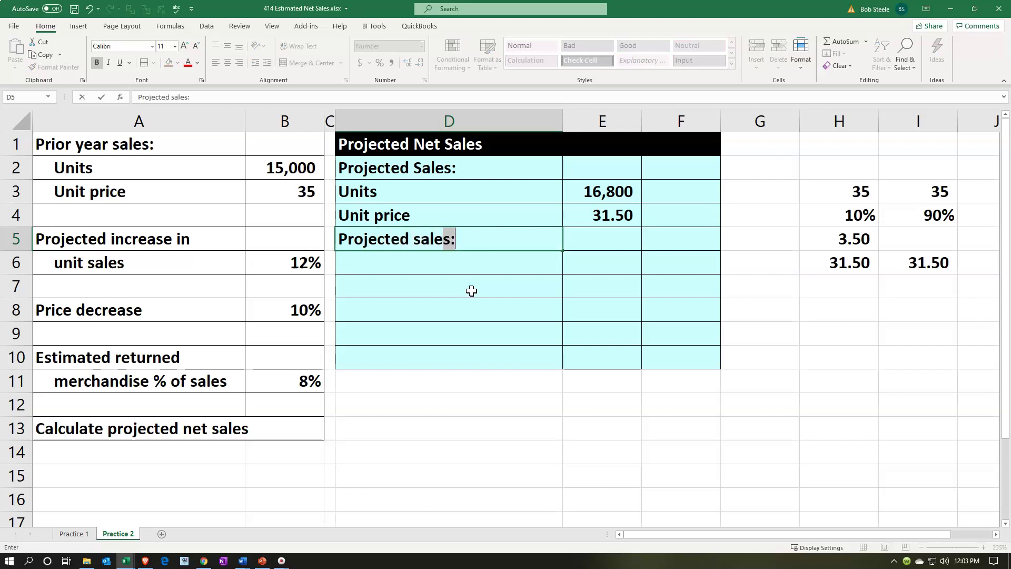
key("Tab")
- Calculate projected sales in F5 by multiplying units by unit price with the formula =E3*E4
key("Tab")
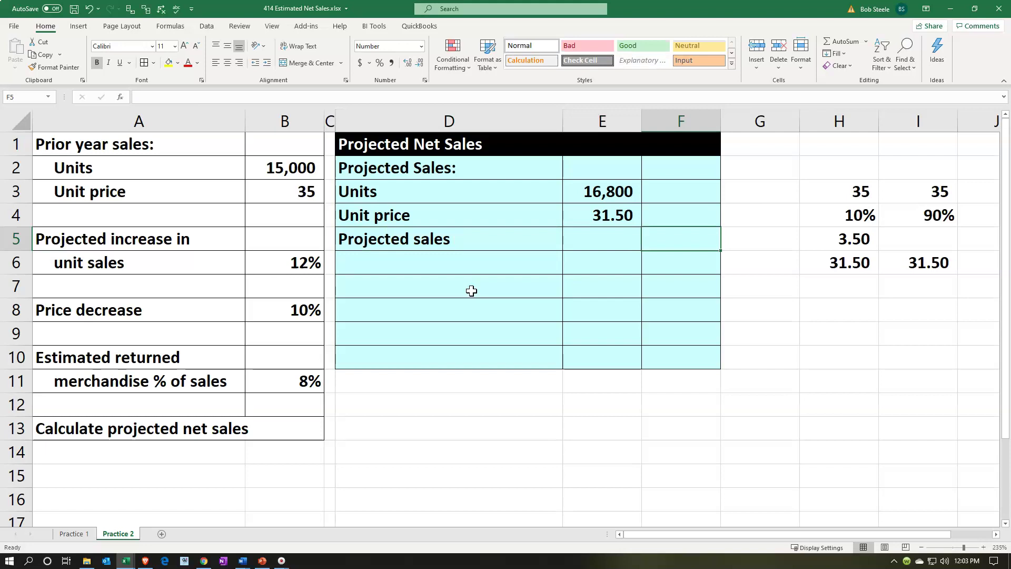
type("=")
key("Left")
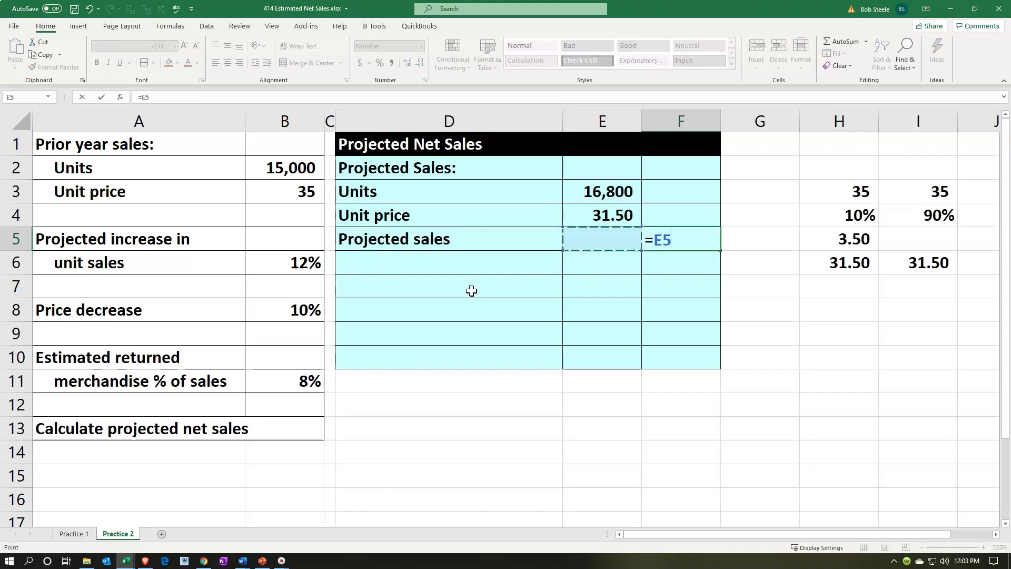
key("Up")
key("Up")
type("*")
key("Left")
key("Up")
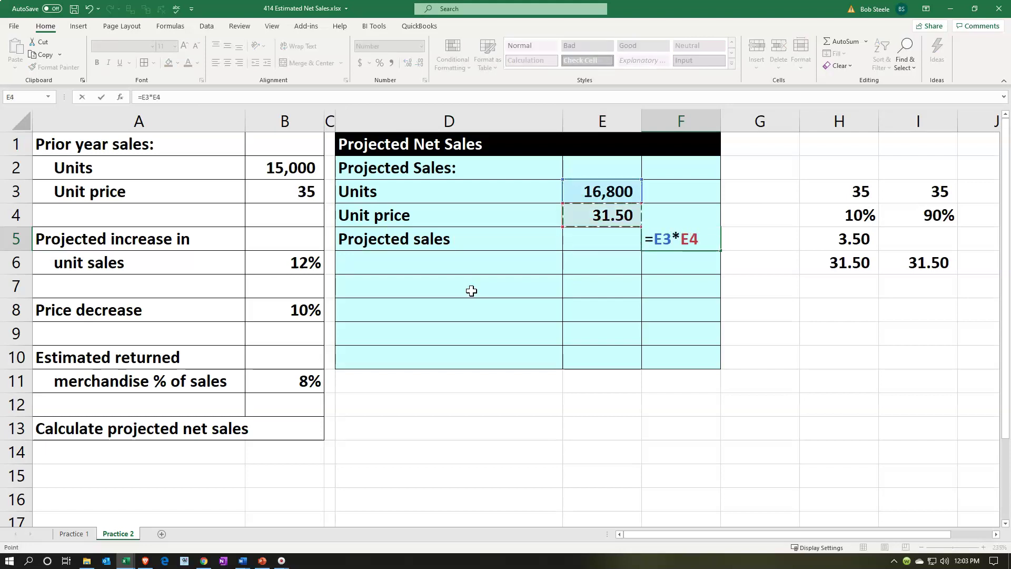
key("Return")
- Indent the Units, Unit price and Projected sales labels in D3:D5 by one level
key("Left")
key("Left")
key("Up")
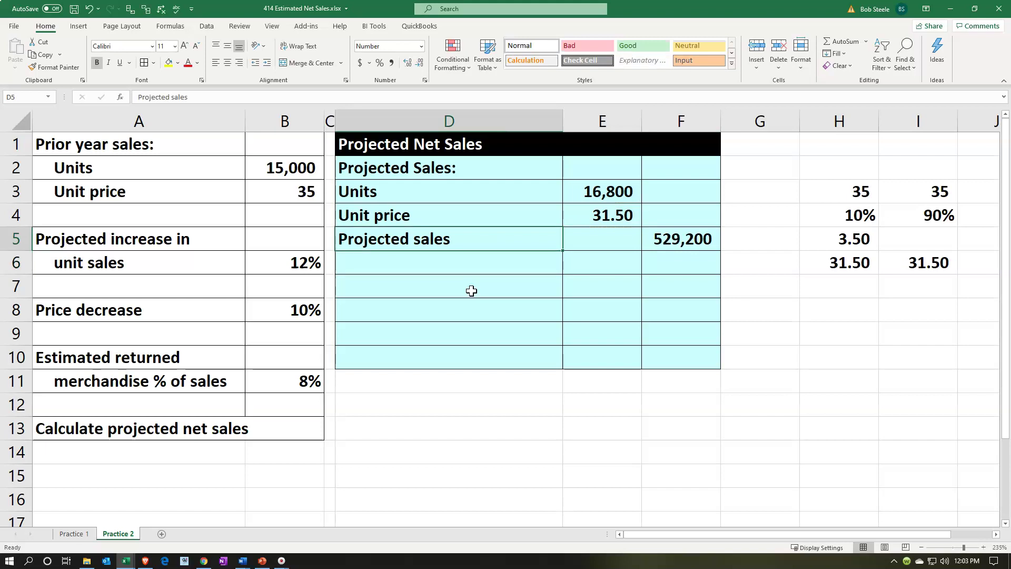
left_click_drag(441, 199, 436, 232)
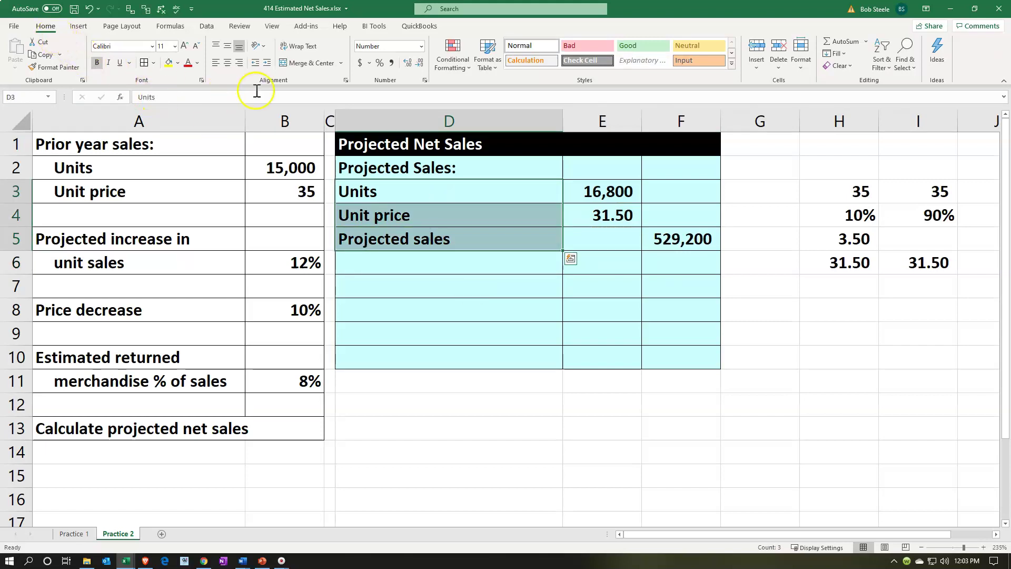
left_click(266, 66)
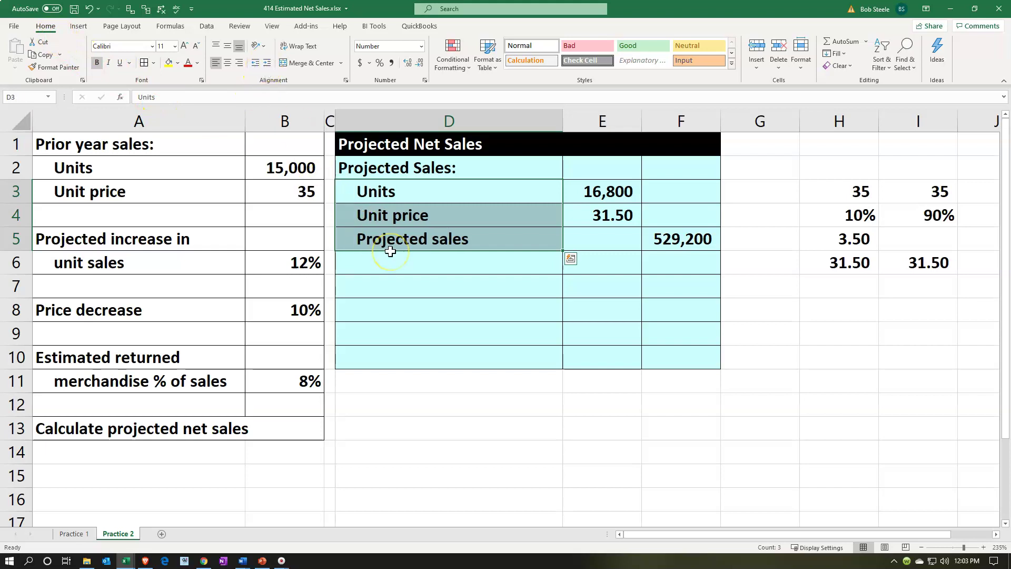
- Indent the Projected sales label in D5 one more level and underline the unit price in E4
left_click(388, 235)
left_click(168, 142)
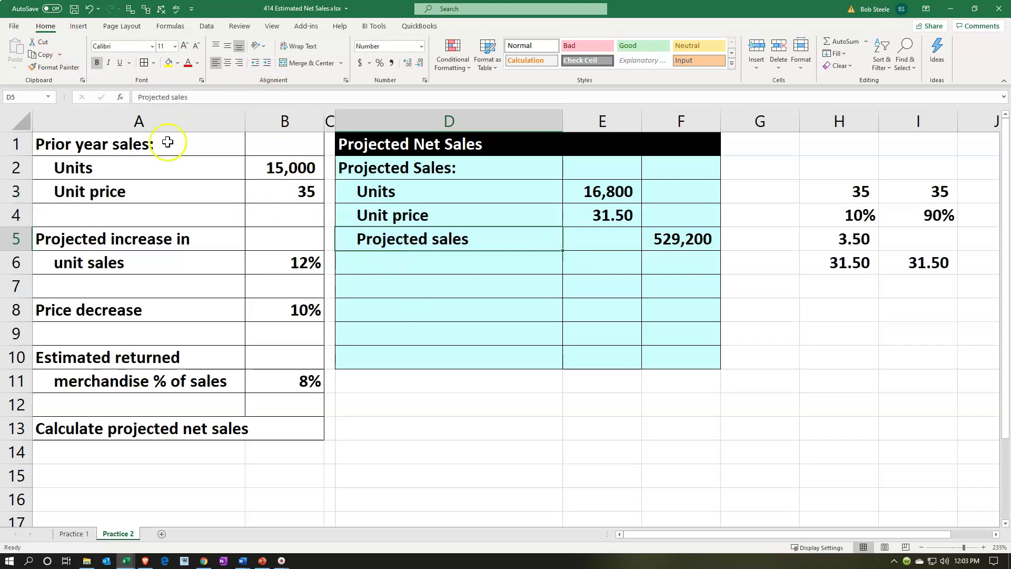
left_click(267, 64)
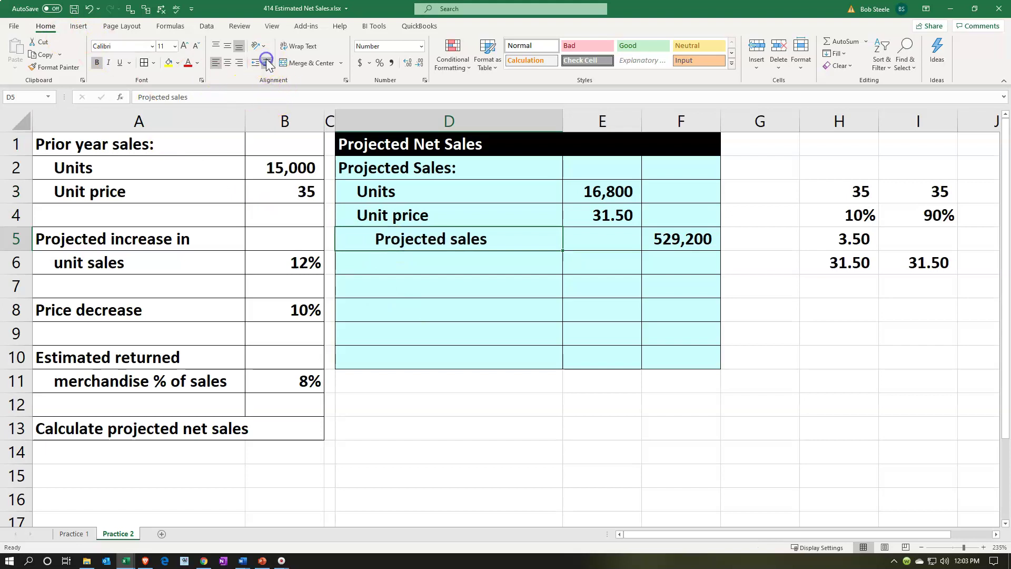
left_click(602, 214)
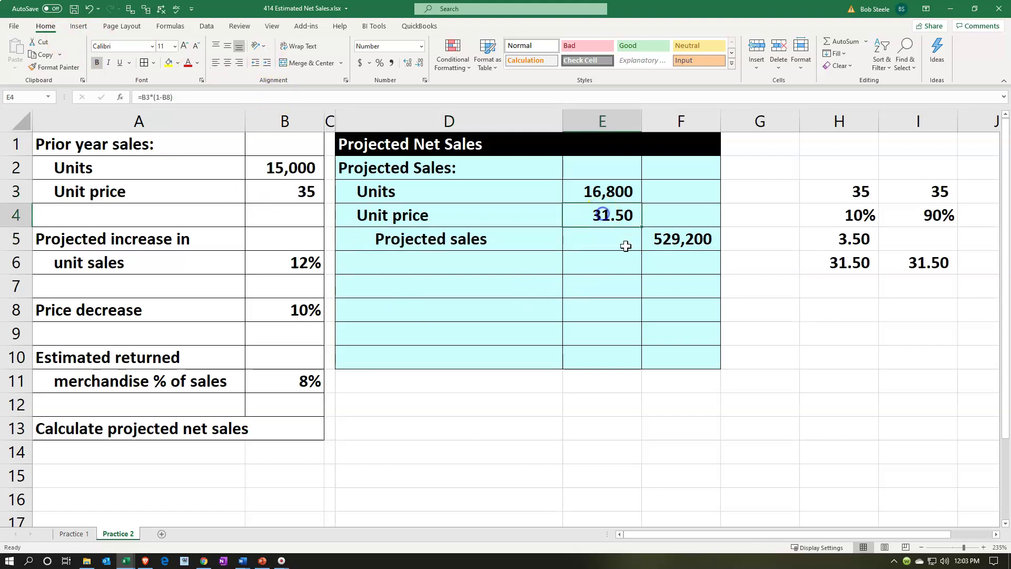
left_click(120, 66)
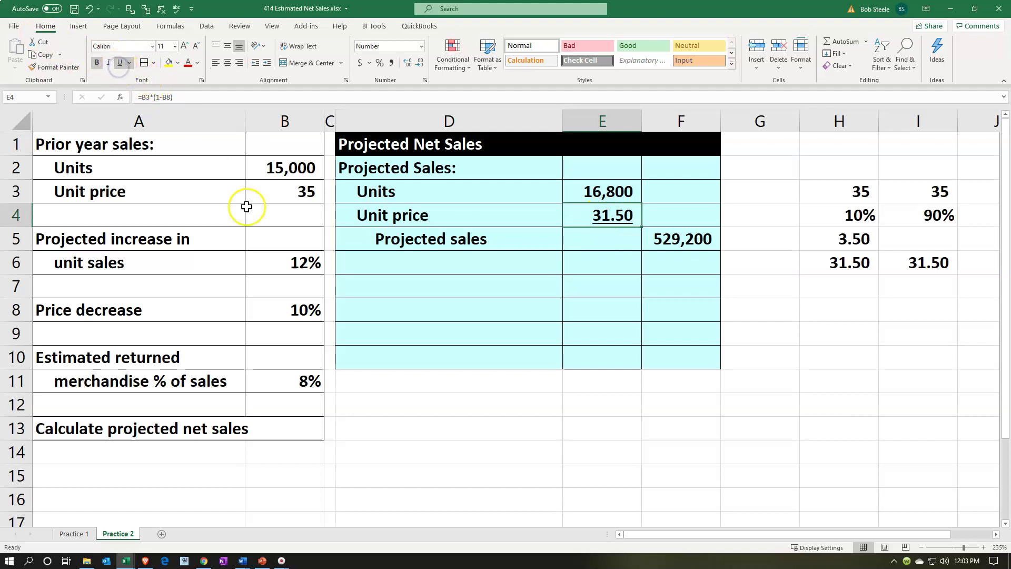
- Enter the heading "Retruns:" in D6 below the projected sales line
left_click(399, 269)
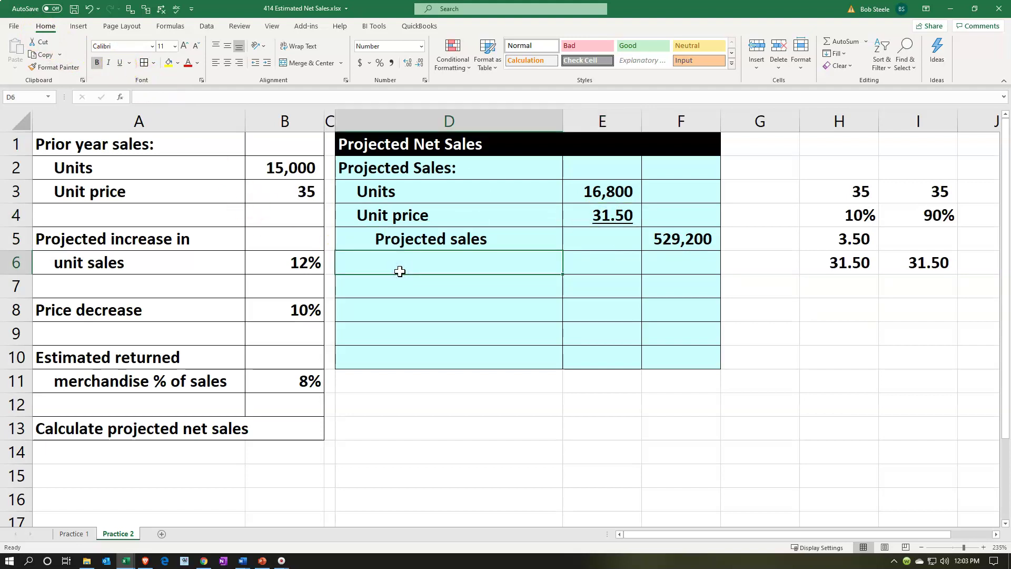
type("Retru")
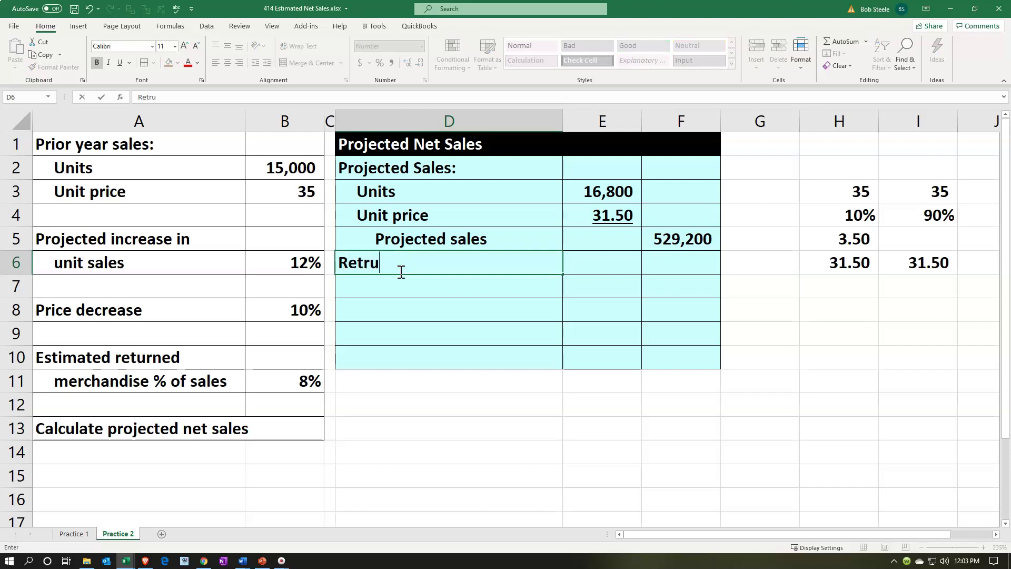
type("ns:")
key("Return")
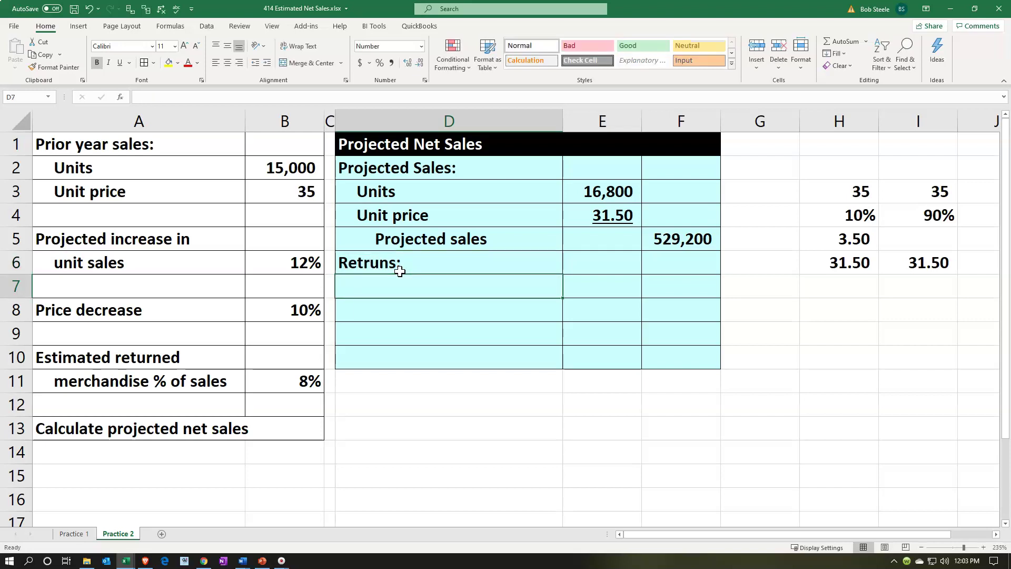
type("Proje")
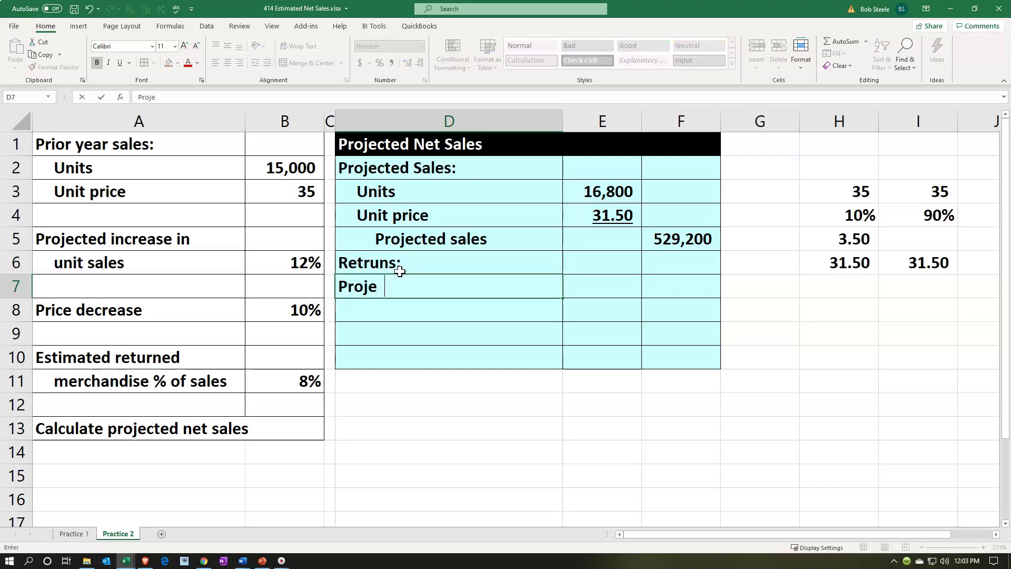
type("ct")
key("BackSpace")
key("BackSpace")
key("BackSpace")
key("BackSpace")
key("BackSpace")
key("BackSpace")
key("BackSpace")
- Repeat the Projected sales label in D7 with the reference =D5
type("=")
key("Up")
key("Up")
key("Return")
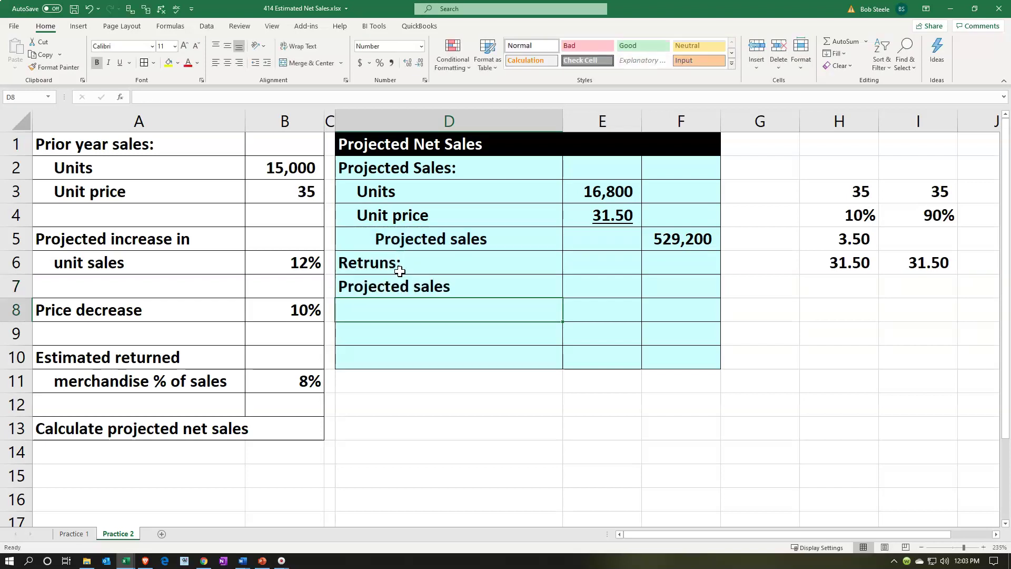
- Bring the projected sales amount into E7 with the reference =F5
key("Up")
key("Right")
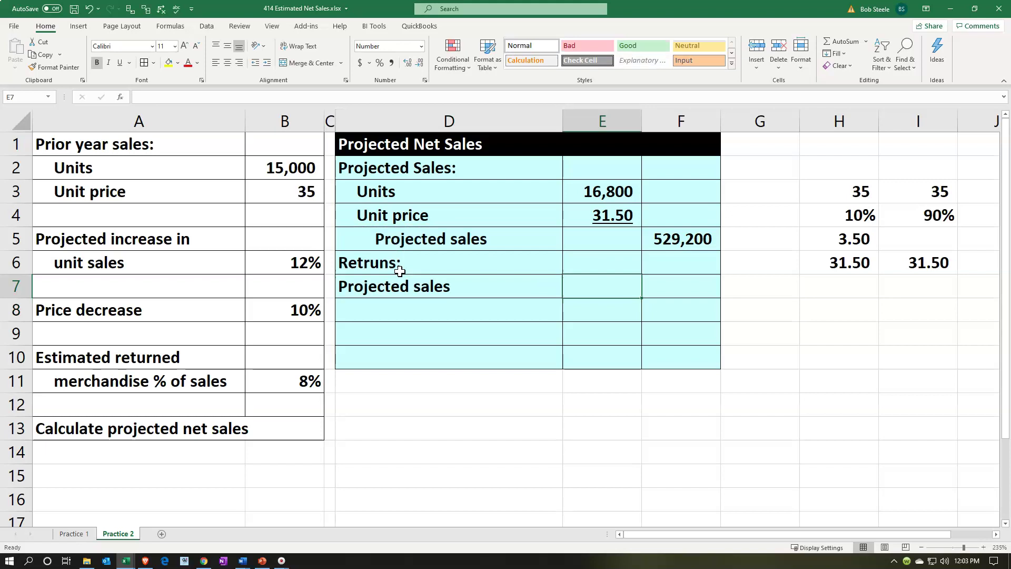
type("=")
key("Up")
key("Right")
key("Up")
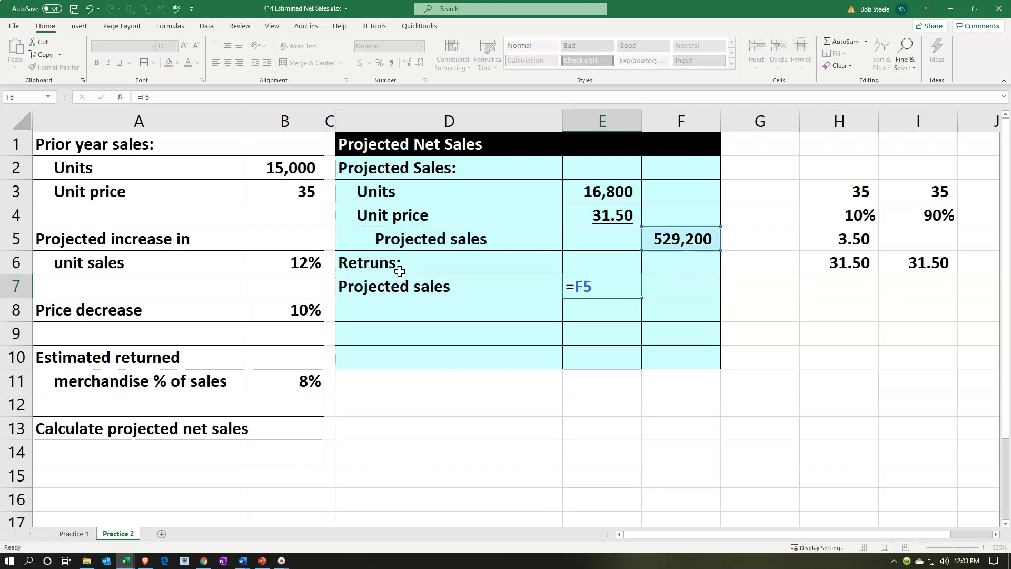
key("Return")
- Paste the copied label "Estimated return % of sales" into D8
key("Left")
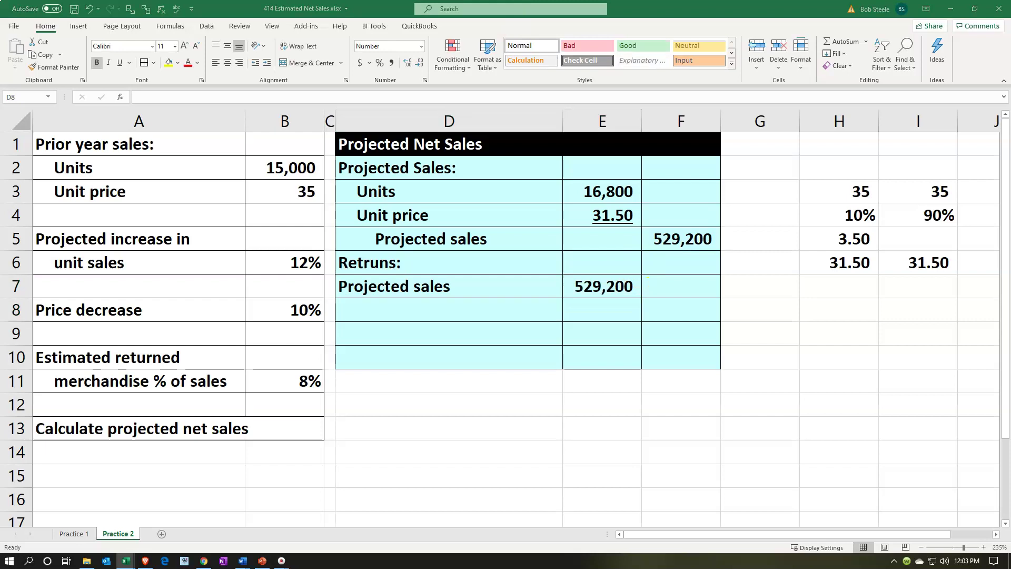
left_click(417, 311)
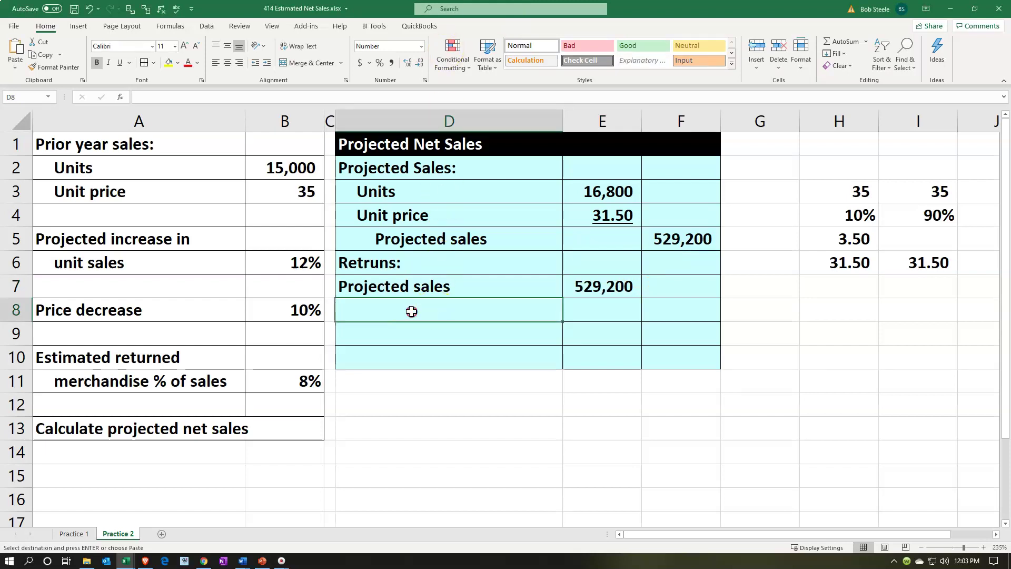
right_click(412, 311)
left_click(454, 70)
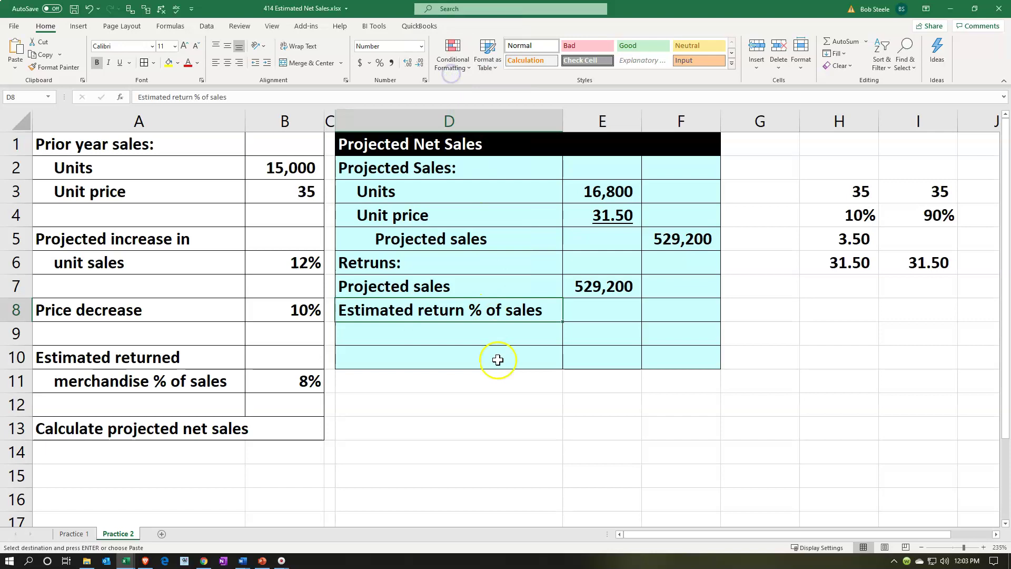
- Link E8 to the estimated return rate with =B11 and format the cell as a percentage
left_click(580, 310)
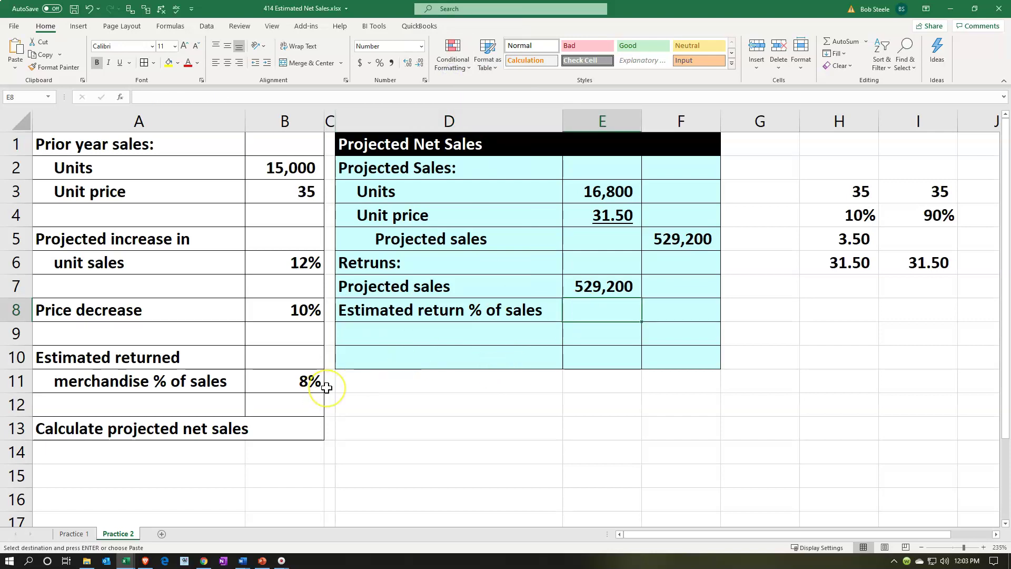
type("=")
key("Left")
key("Left")
key("Left")
key("Down")
key("Down")
key("Down")
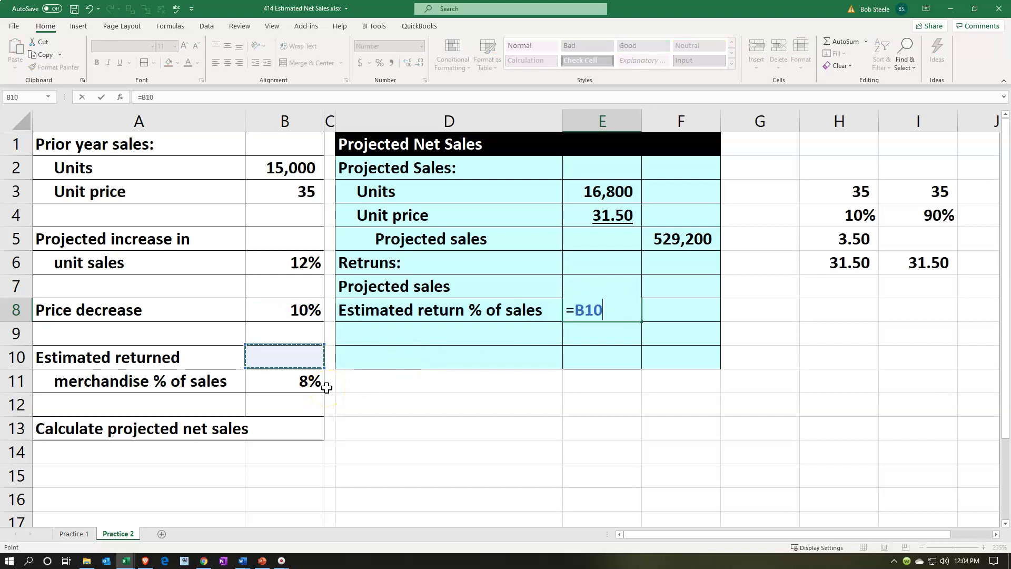
key("Return")
key("Up")
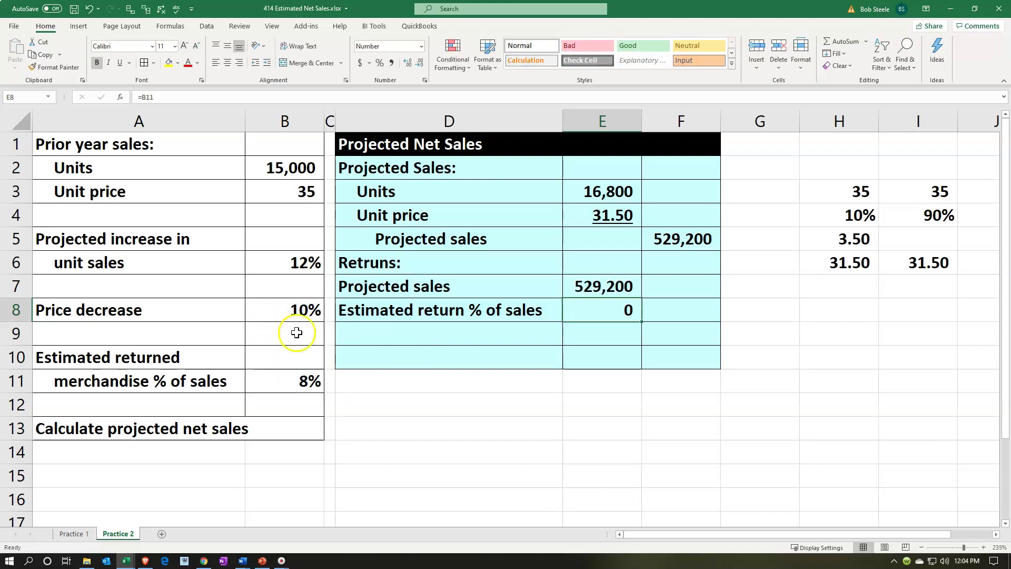
left_click(379, 63)
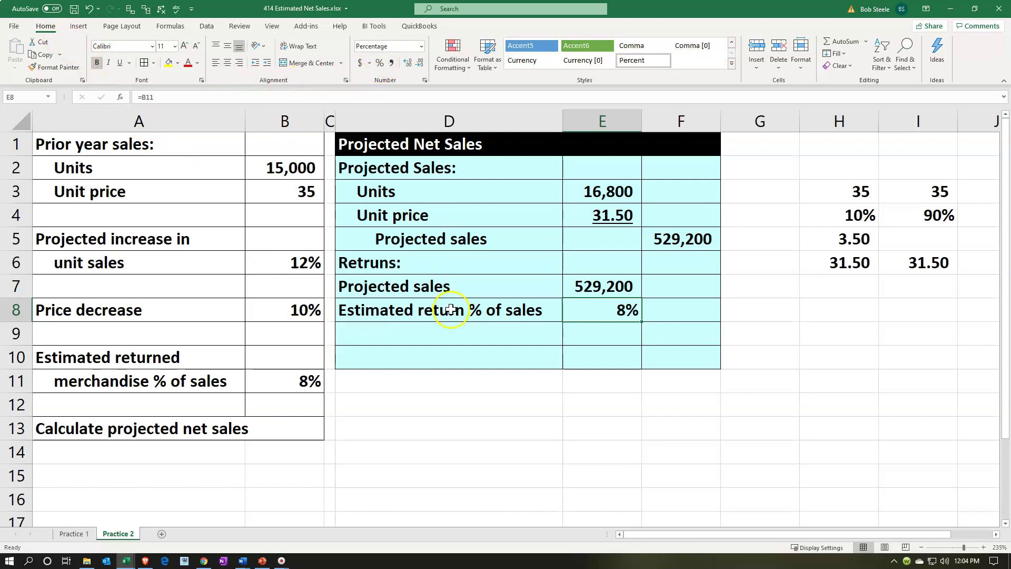
- Enter the label "Returns" in D9 and correct the spelling of the D6 heading to "Returns:"
left_click(425, 336)
type("Returns")
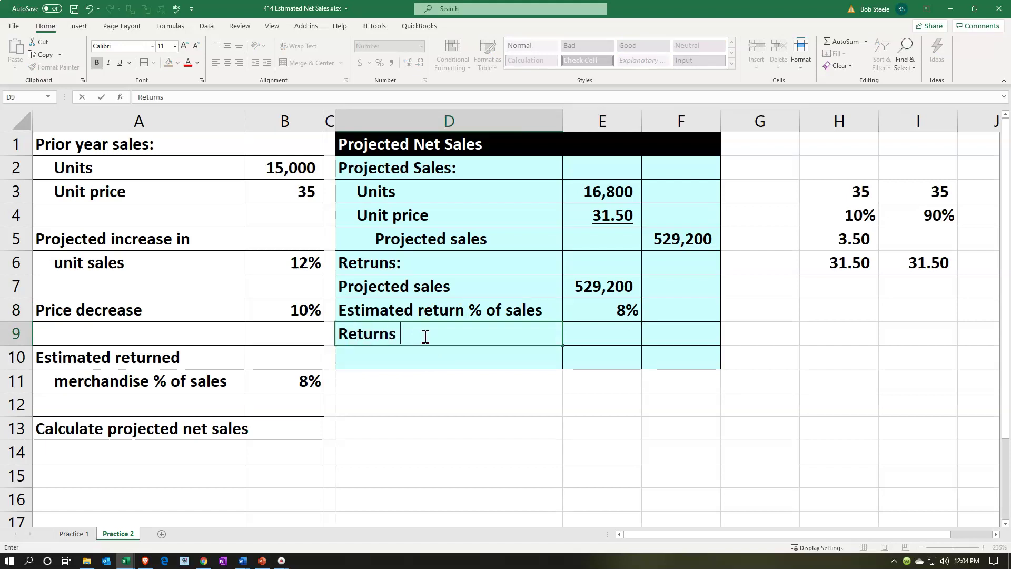
double_click(371, 262)
key("Right")
key("BackSpace")
key("BackSpace")
type("ur")
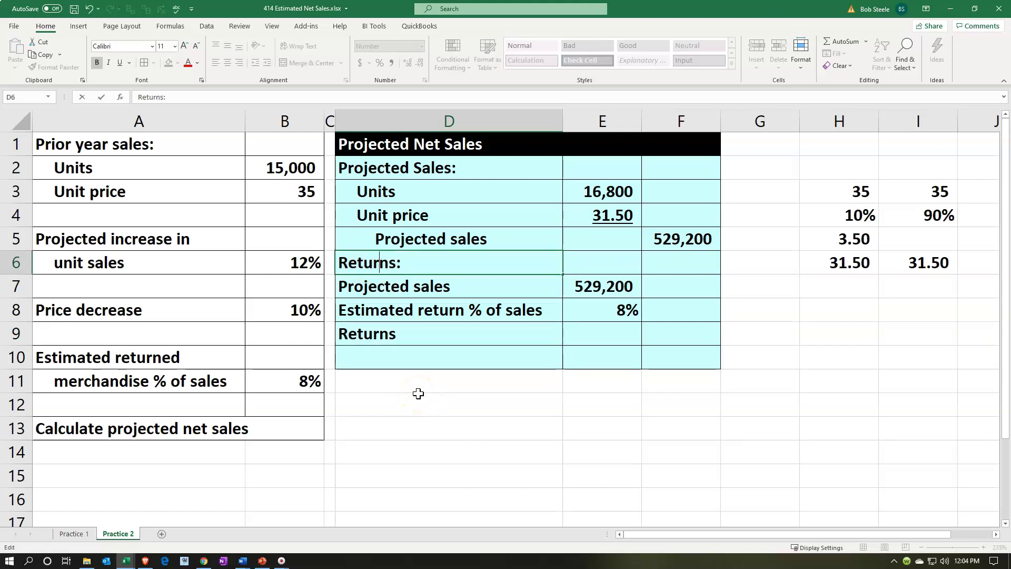
key("Return")
- Calculate the estimated returns in F9 with the formula =E7*E8
key("Down")
key("Down")
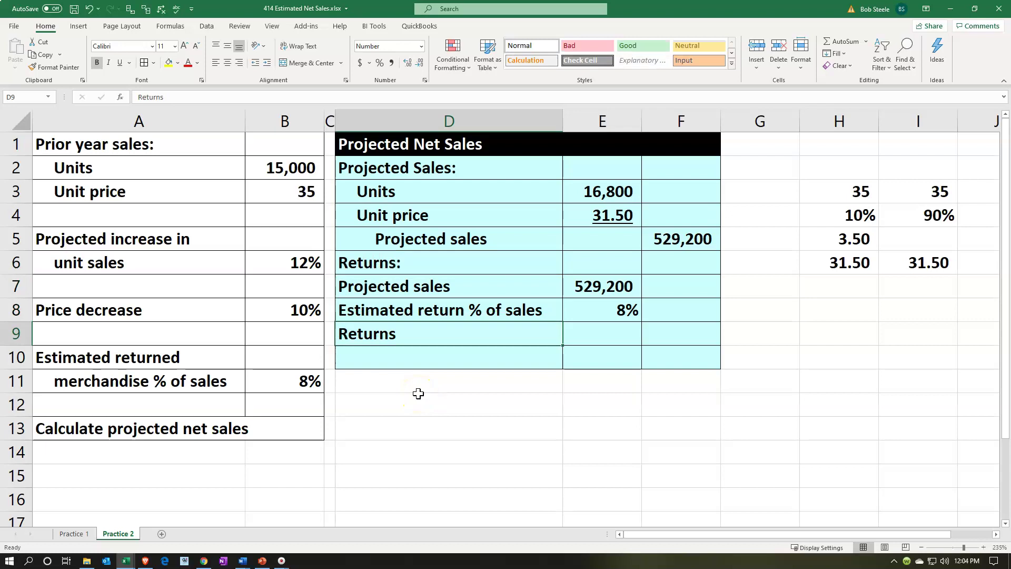
key("Right")
key("Right")
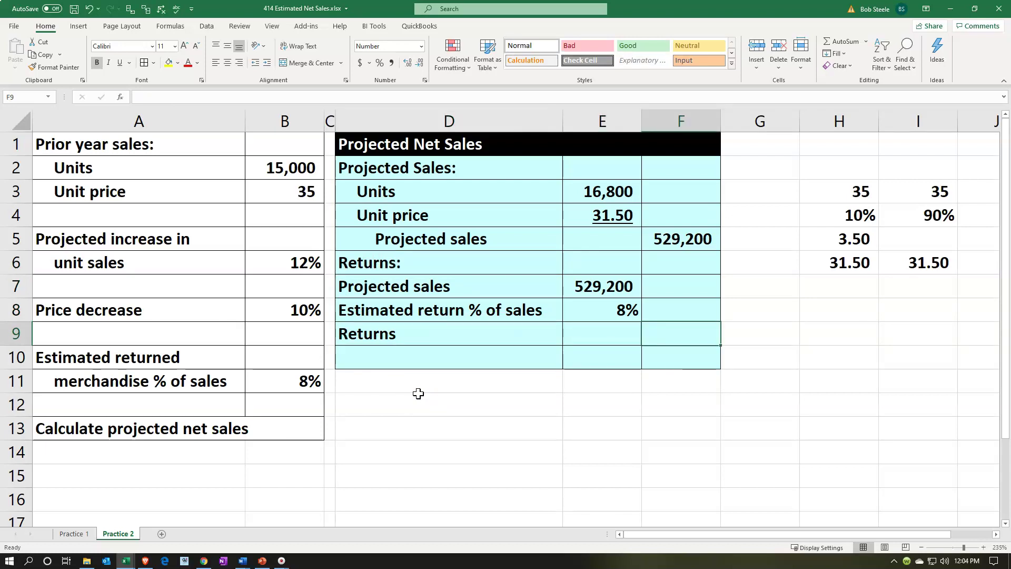
type("=")
key("Left")
key("Up")
key("Up")
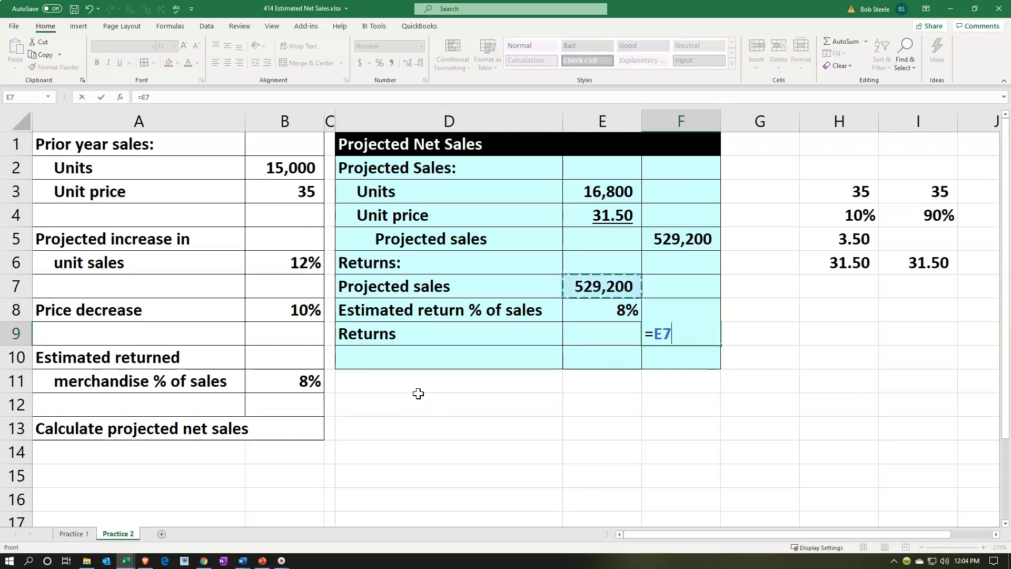
type("*")
key("Left")
key("Up")
key("Return")
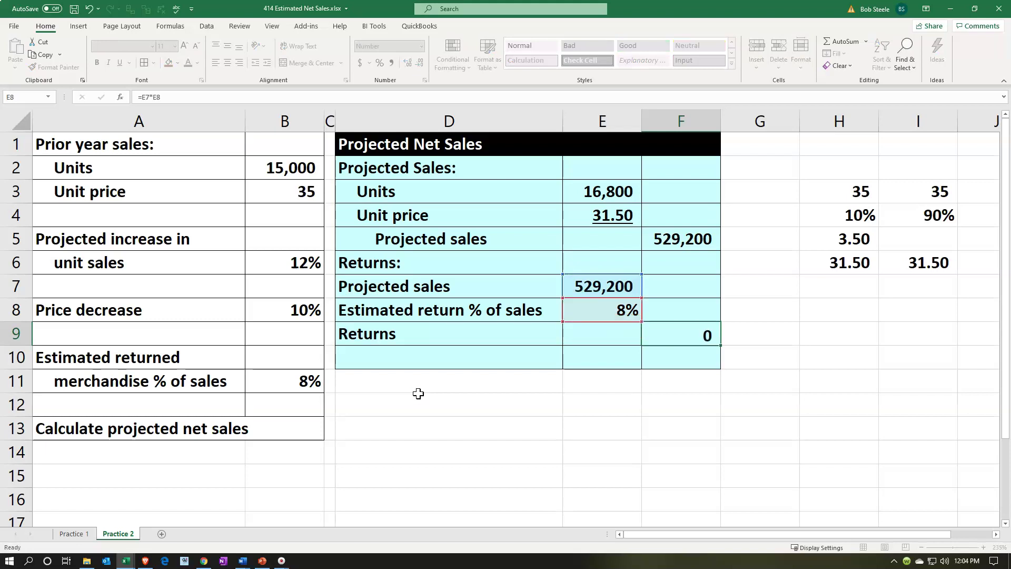
key("Up")
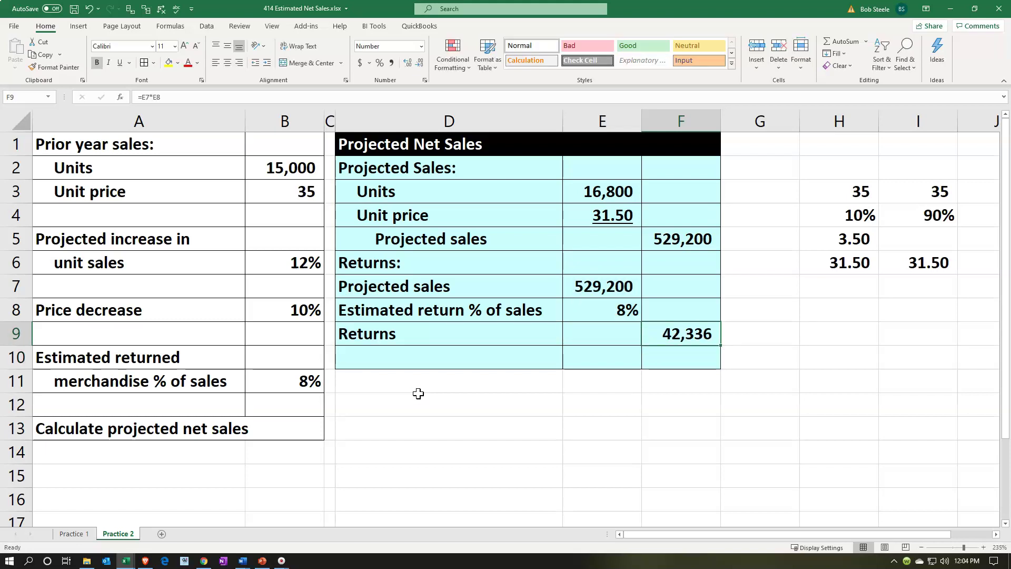
- Indent the labels in D7:D9 one level, indent "Returns" in D9 once more, and underline the return rate in E8
left_click_drag(435, 287, 435, 334)
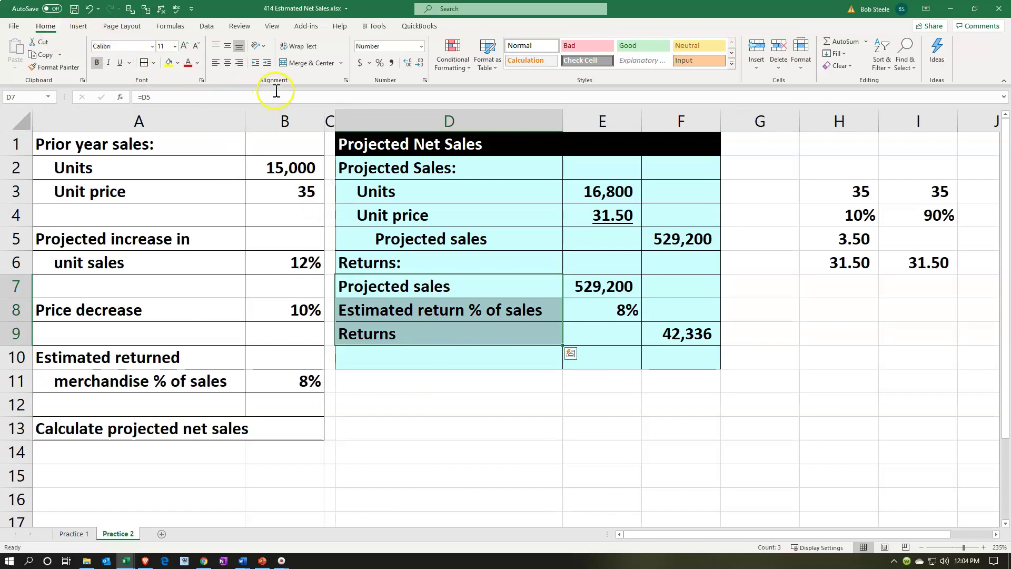
left_click(267, 64)
left_click(421, 335)
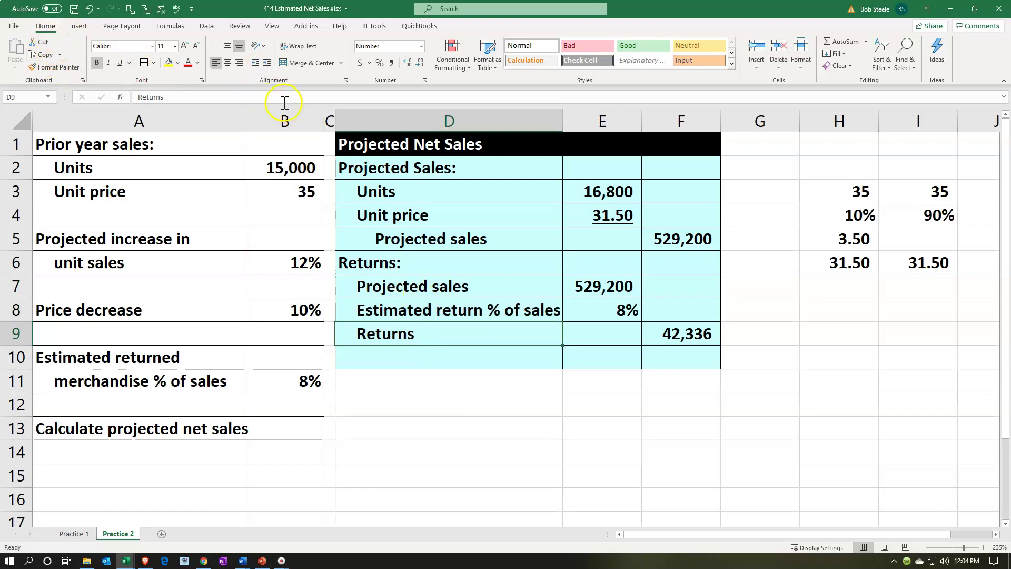
left_click(268, 63)
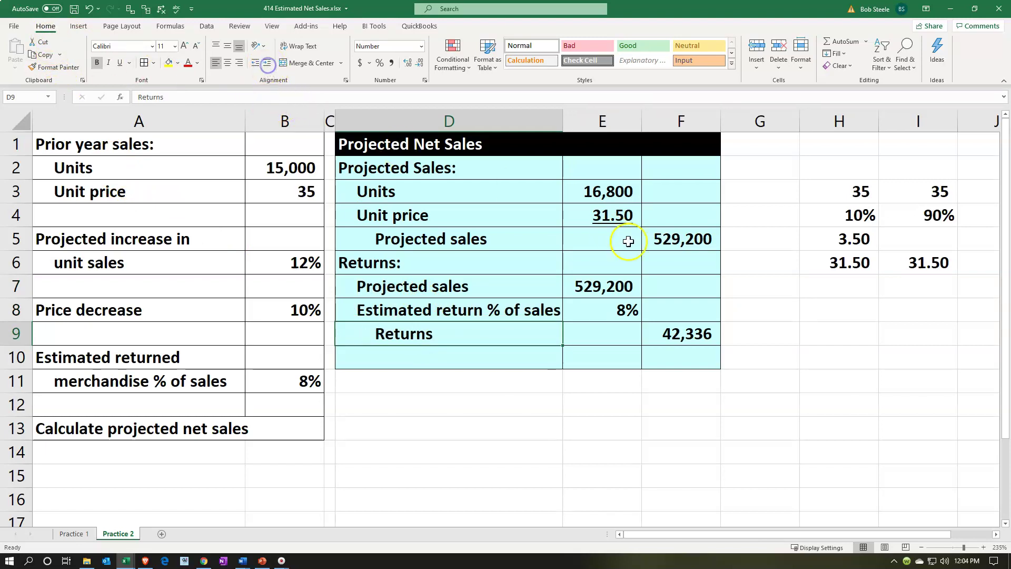
left_click(592, 308)
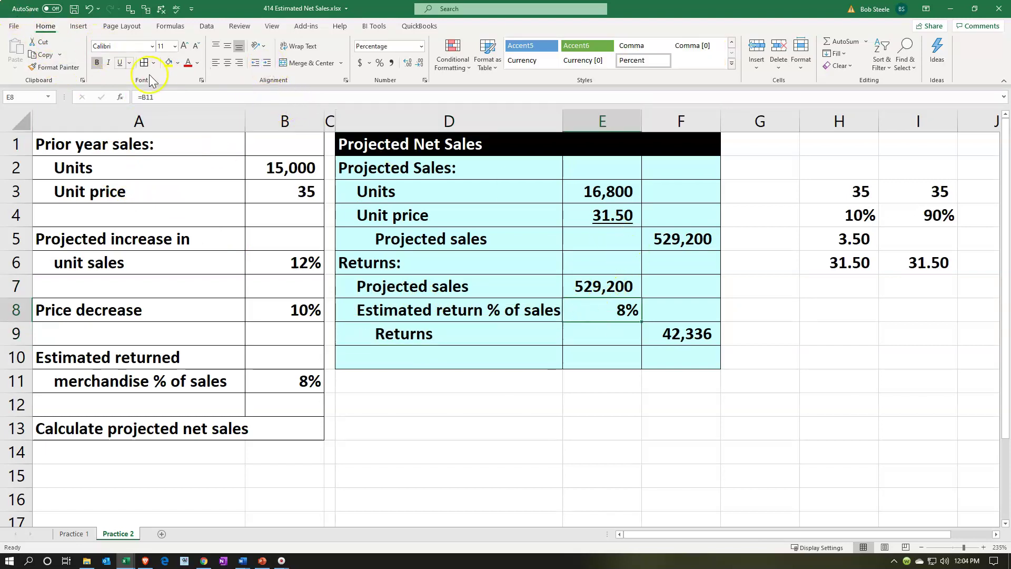
left_click(120, 62)
- Enter the label "Net sales" in D10 and calculate net sales in F10 with the formula =F5-F9
left_click(378, 359)
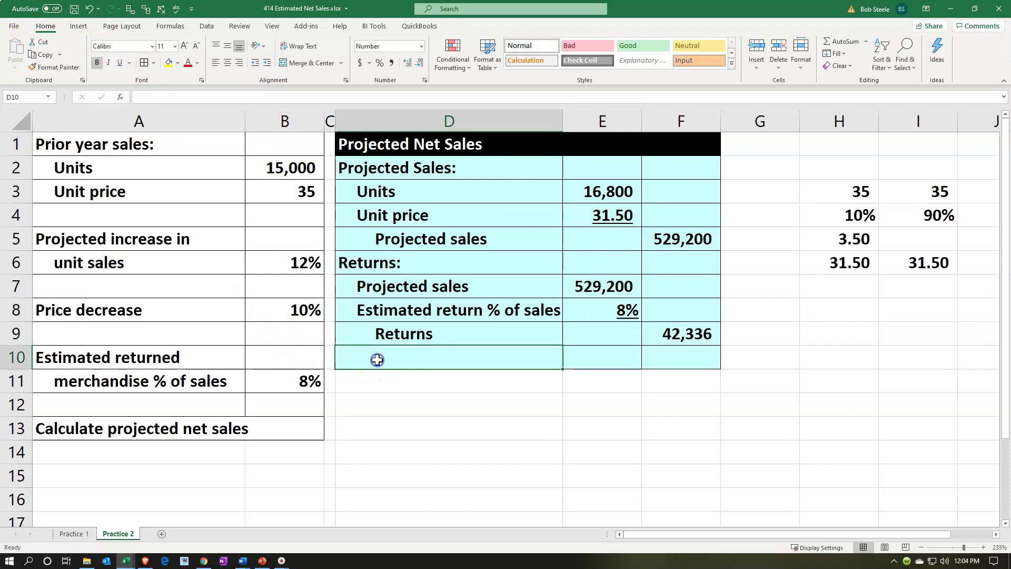
type("Net sales")
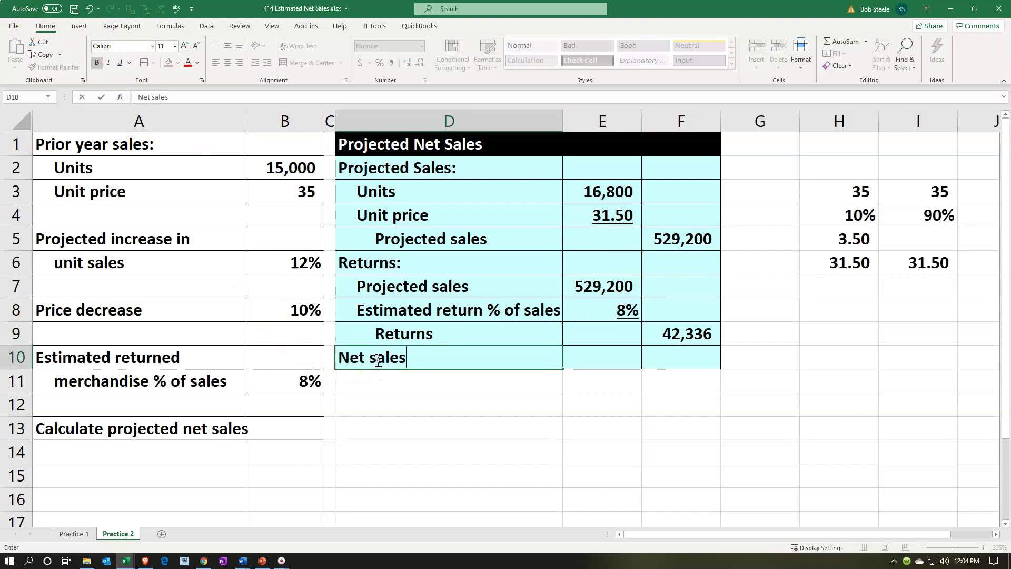
key("Tab")
key("Tab")
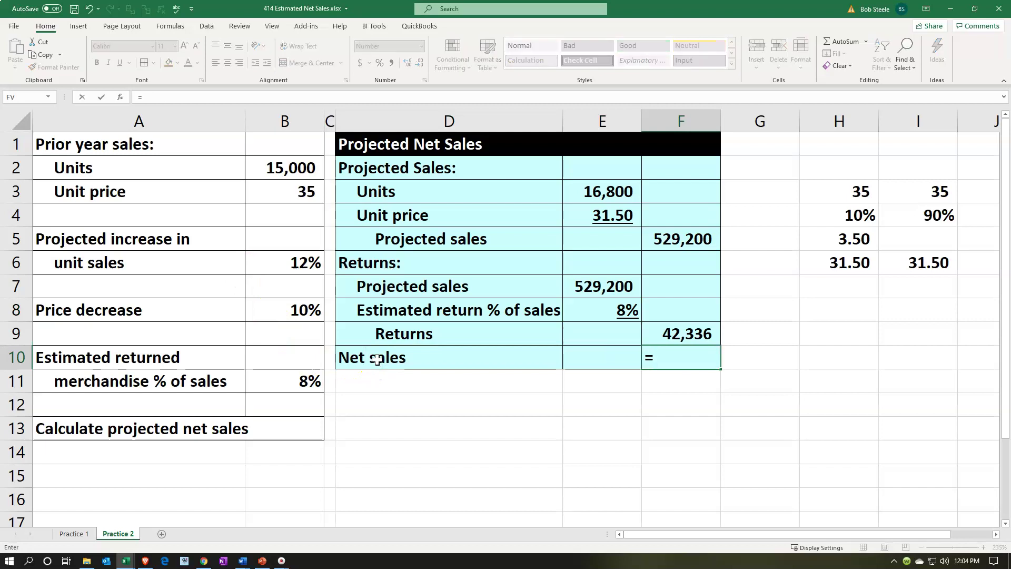
key("Up")
key("Up")
key("Up")
key("Up")
key("Up")
type("-")
key("Up")
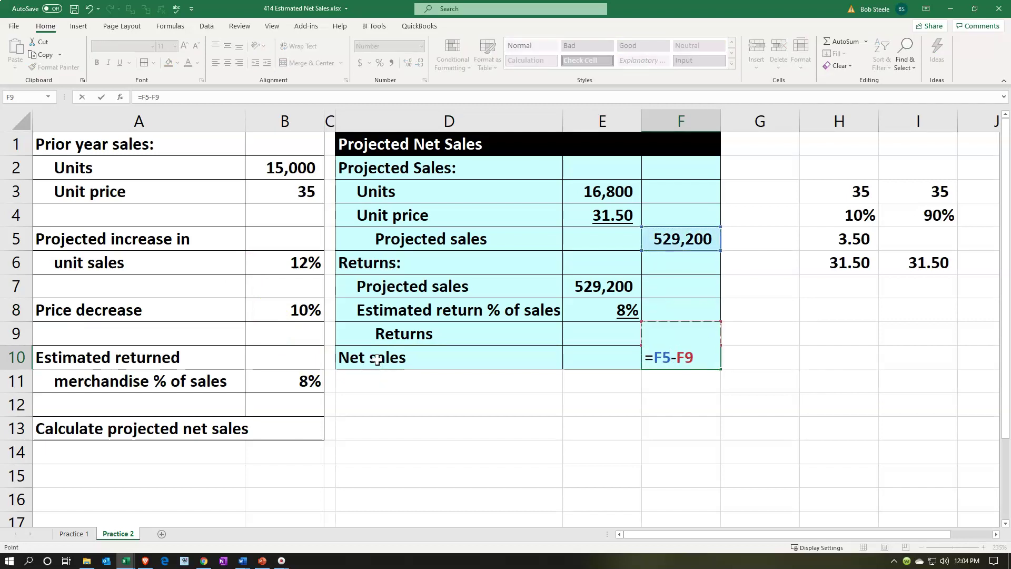
key("Return")
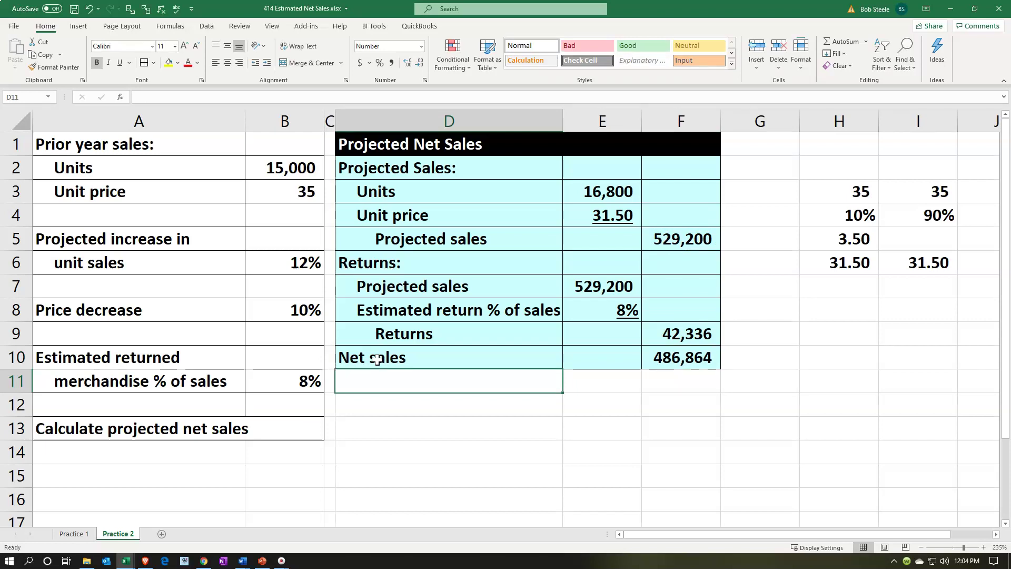
- Underline the returns amount in F9
key("Up")
key("Up")
key("Right")
key("Right")
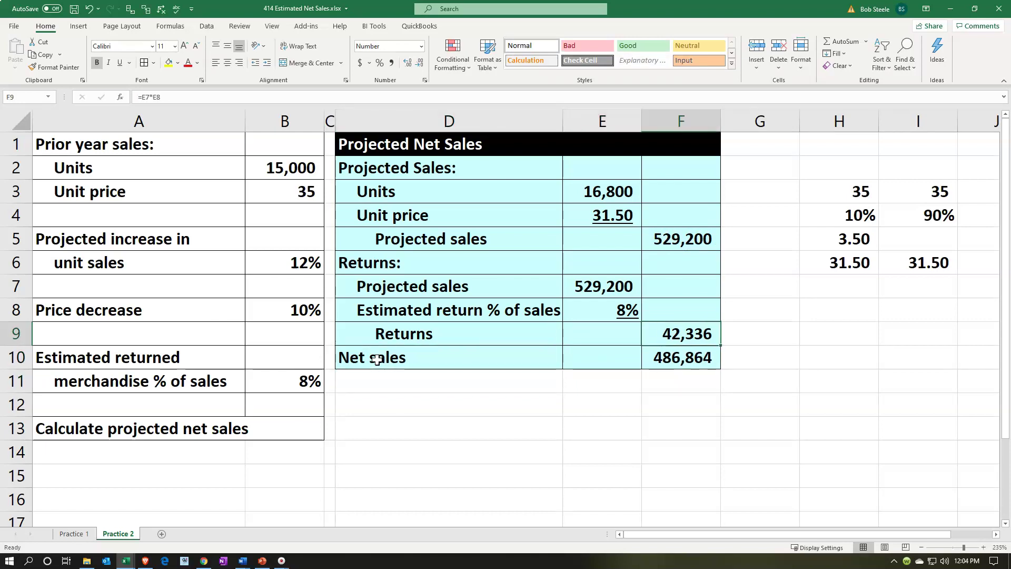
left_click(120, 64)
left_click(423, 410)
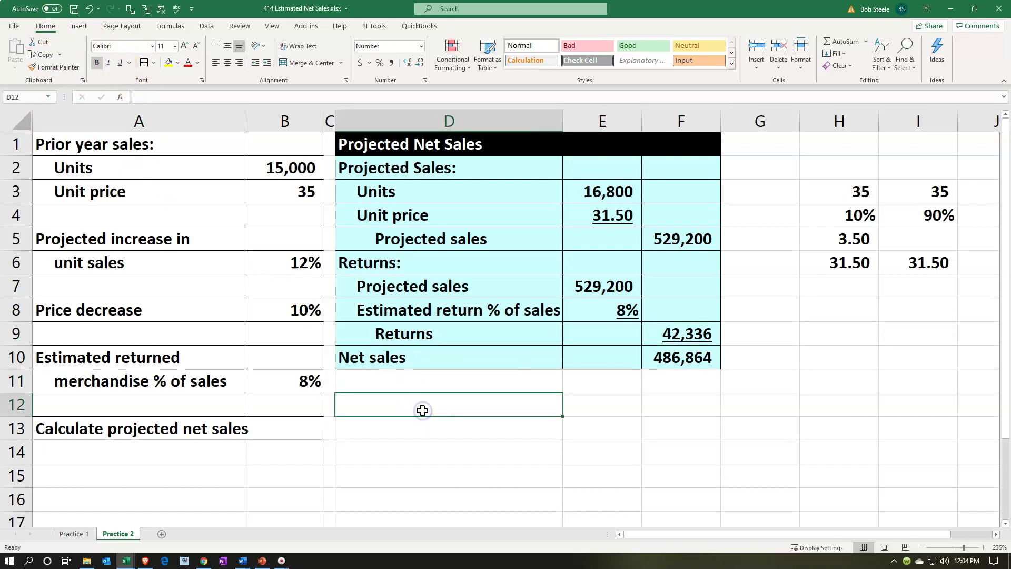